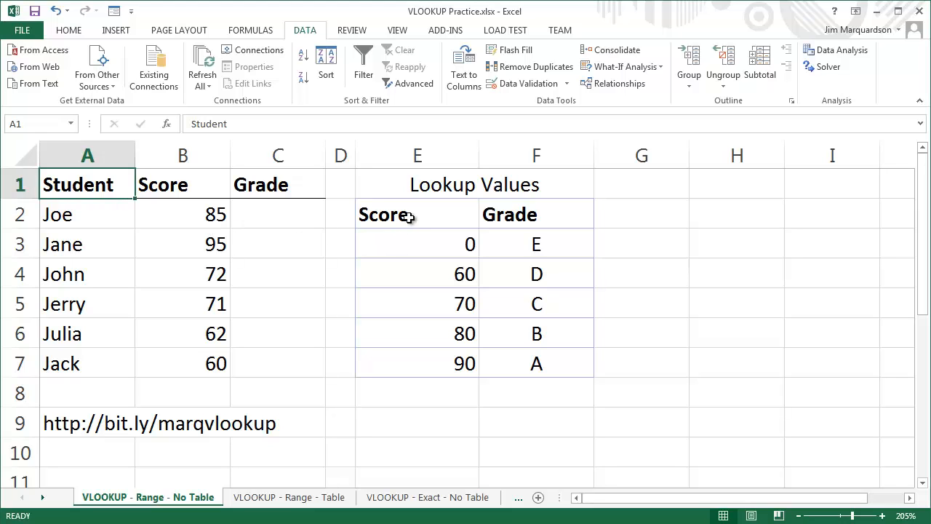
# Step: Examine the score-to-grade lookup values in E2:F7 and find the row that matches the score in B2
pyautogui.moveTo(412, 214); pyautogui.dragTo(497, 362)
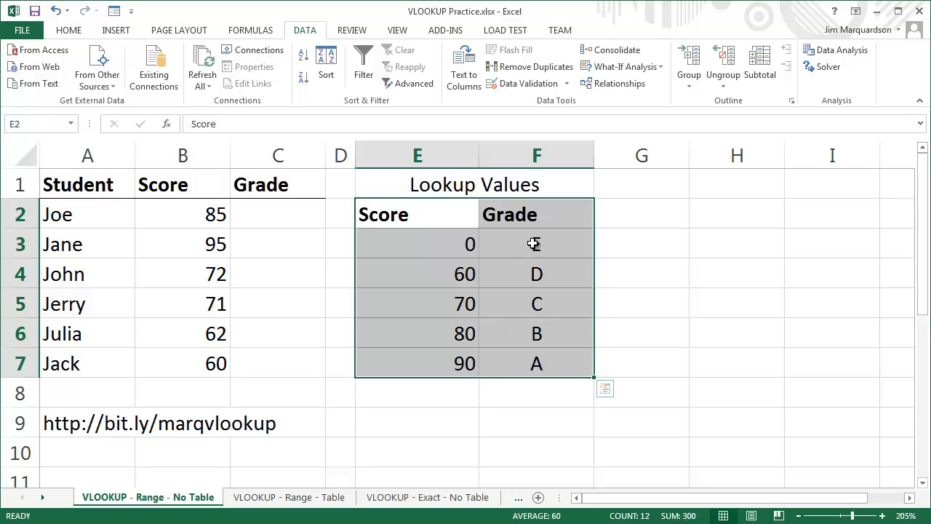
pyautogui.click(270, 214)
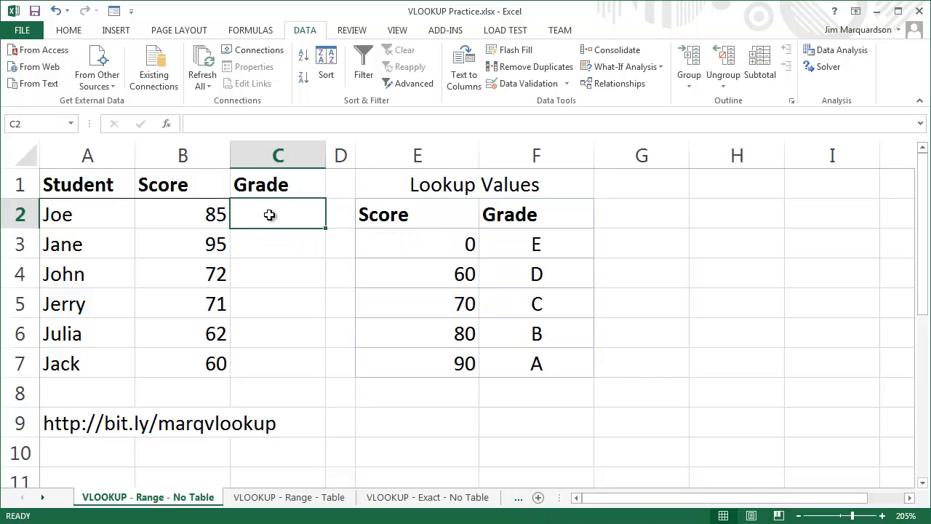
pyautogui.click(116, 212)
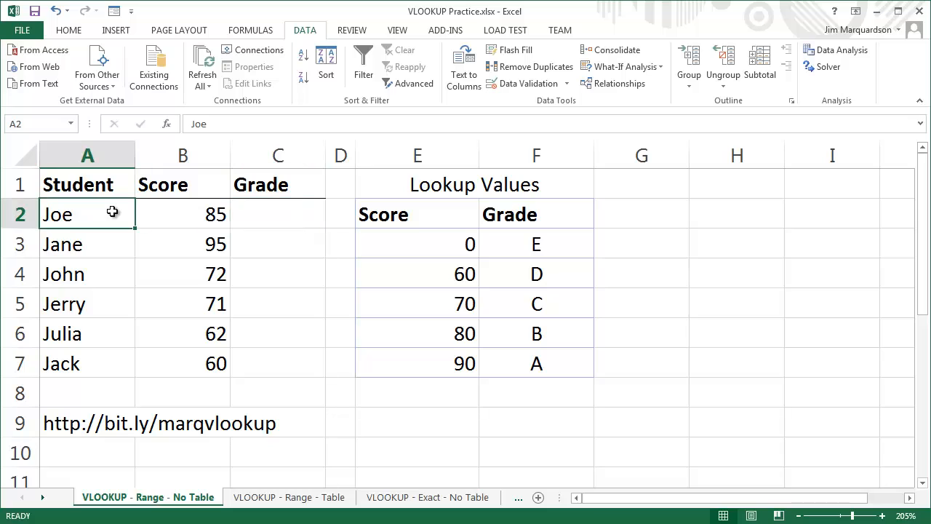
pyautogui.click(153, 214)
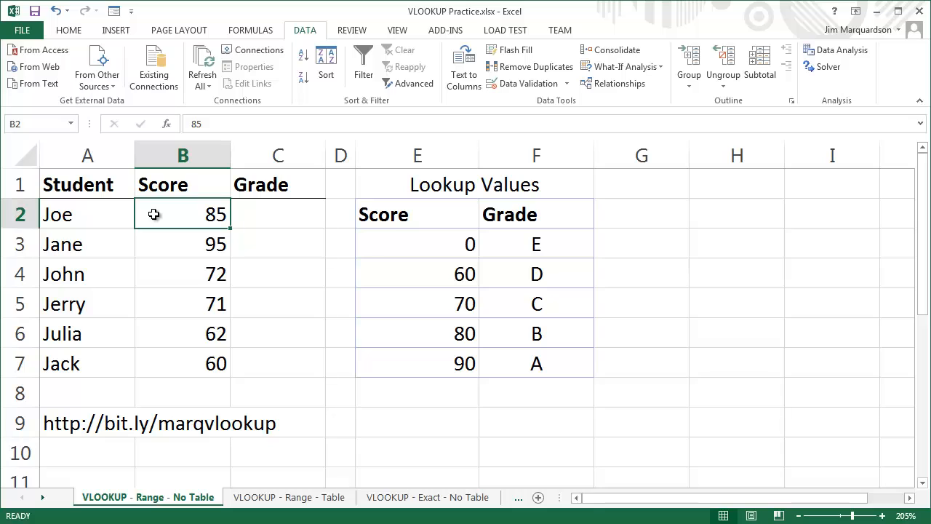
pyautogui.click(423, 237)
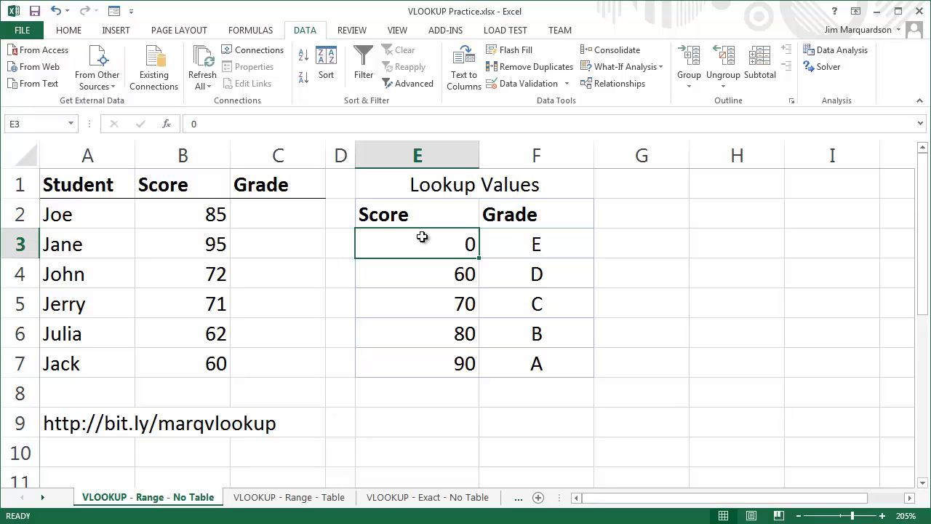
pyautogui.press('Down')
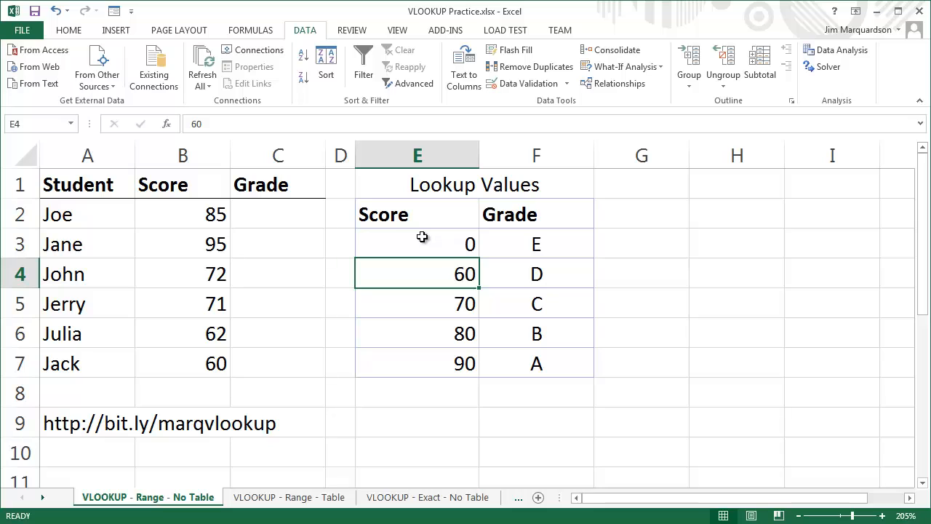
pyautogui.press('Down')
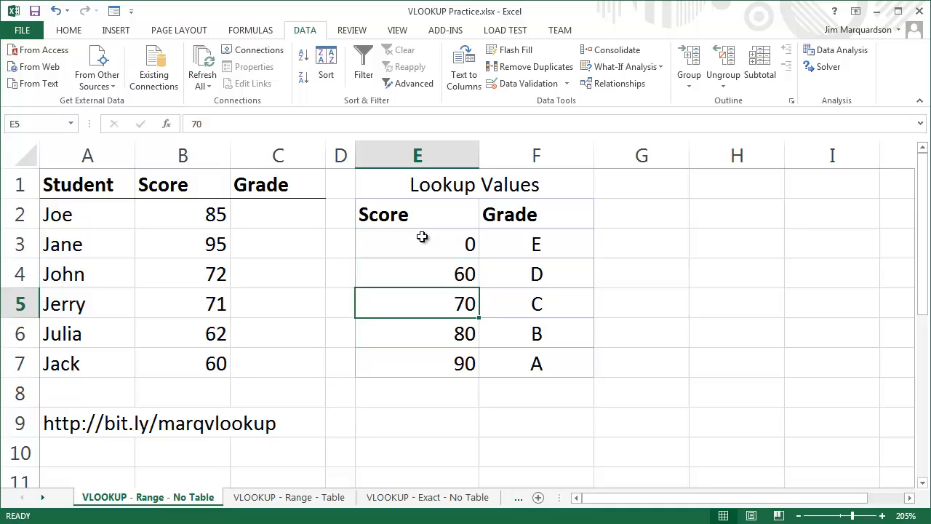
pyautogui.press('Down')
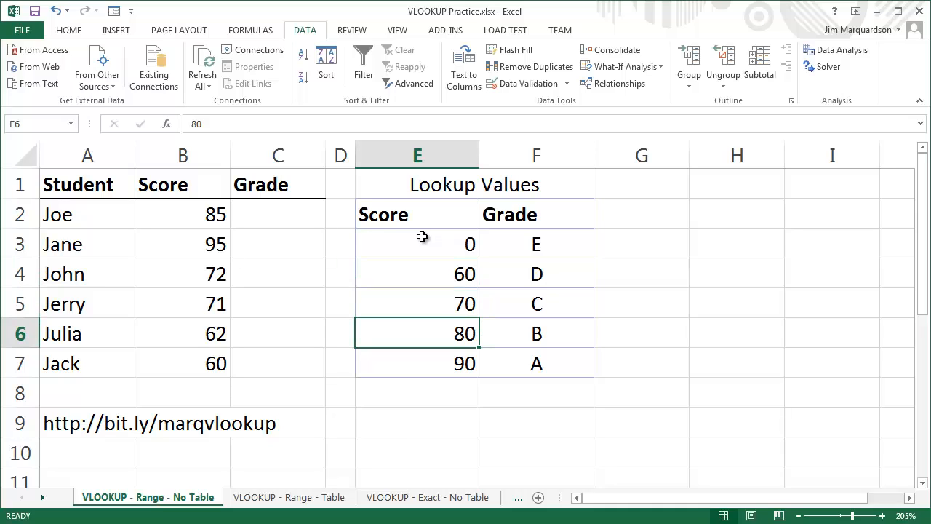
pyautogui.press('Down')
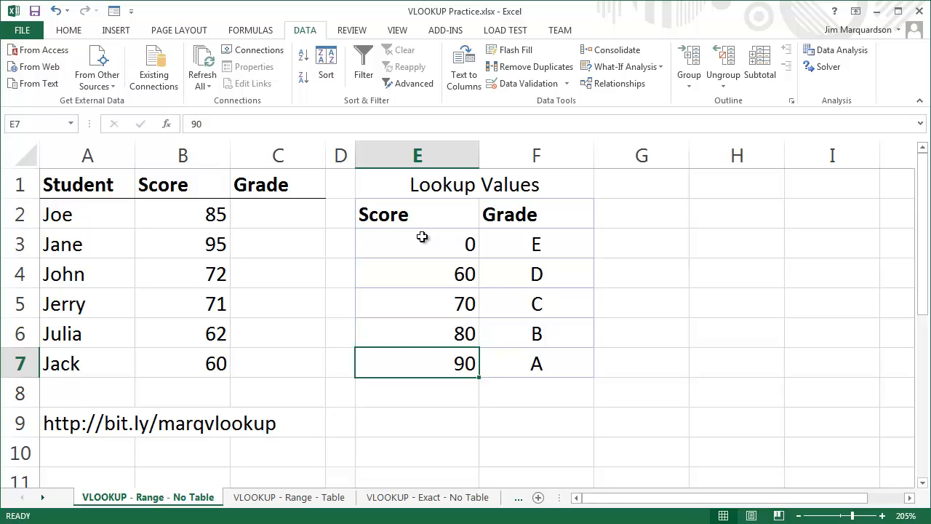
pyautogui.press('Up')
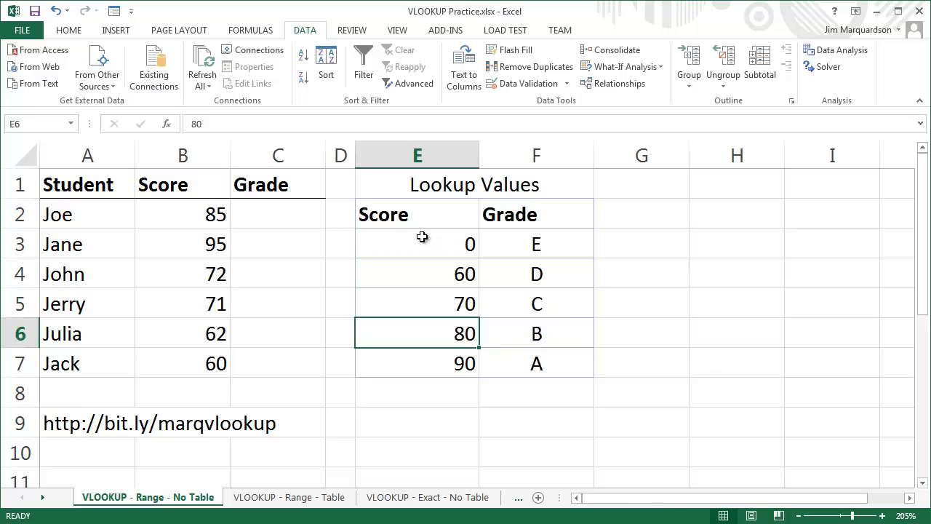
pyautogui.hotkey('shift', 'Right')
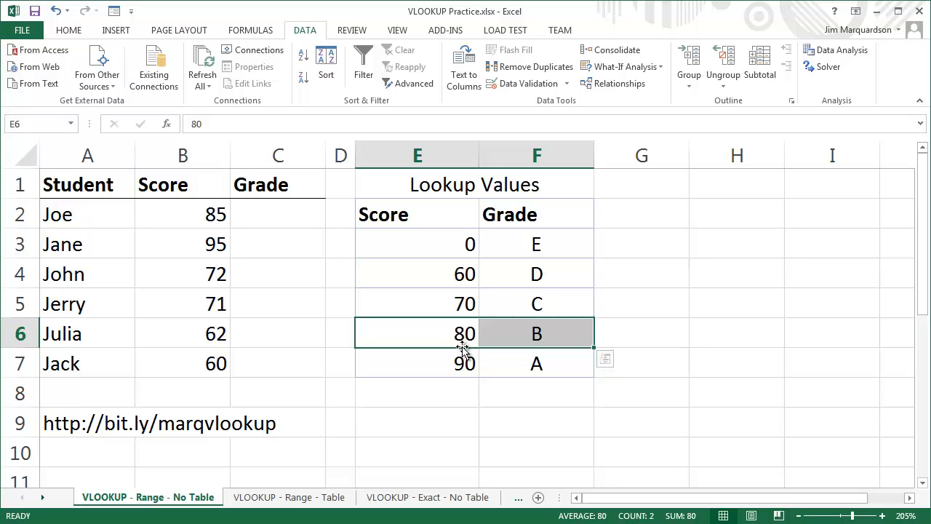
# Step: Try entering the grade B manually in cell C2, and clear the cell again
pyautogui.click(268, 212)
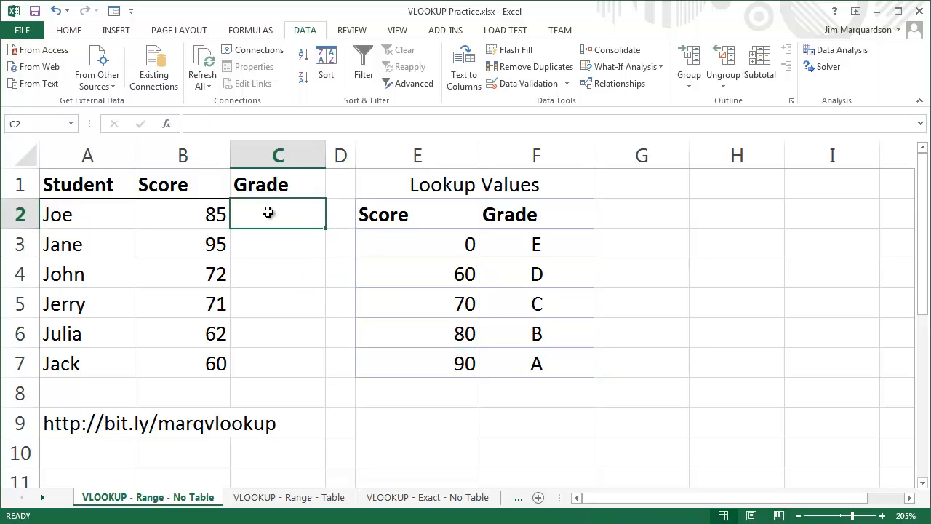
pyautogui.write('B')
pyautogui.press('Return')
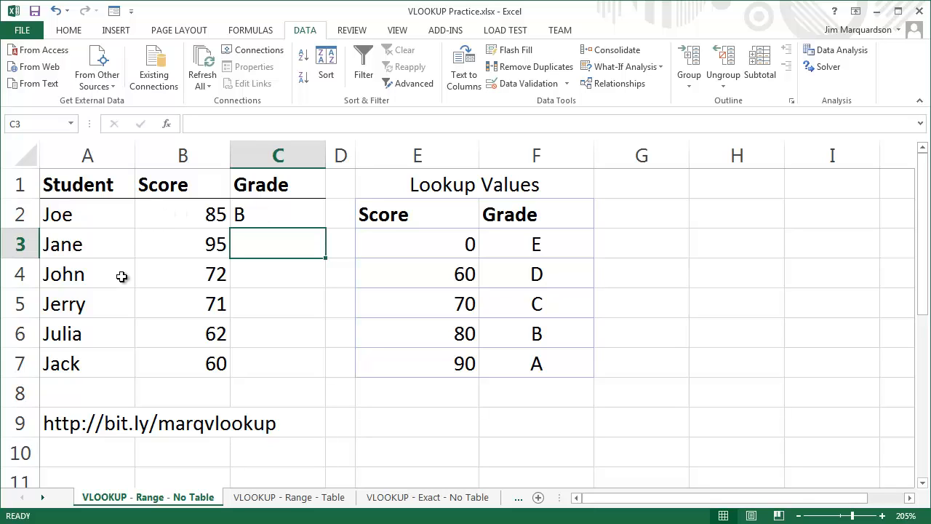
pyautogui.press('Up')
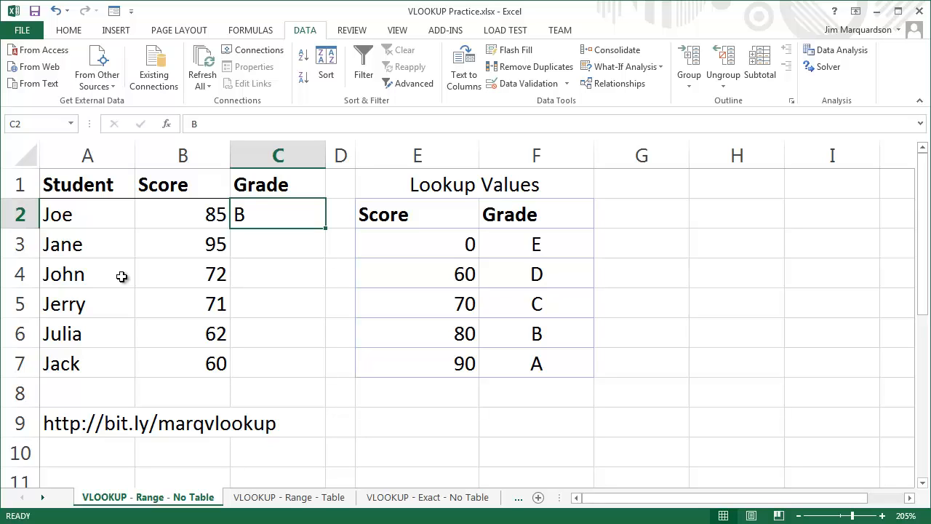
pyautogui.press('Delete')
# Step: Start a VLOOKUP formula in cell C2 with the score in B2 as the lookup value
pyautogui.write('=')
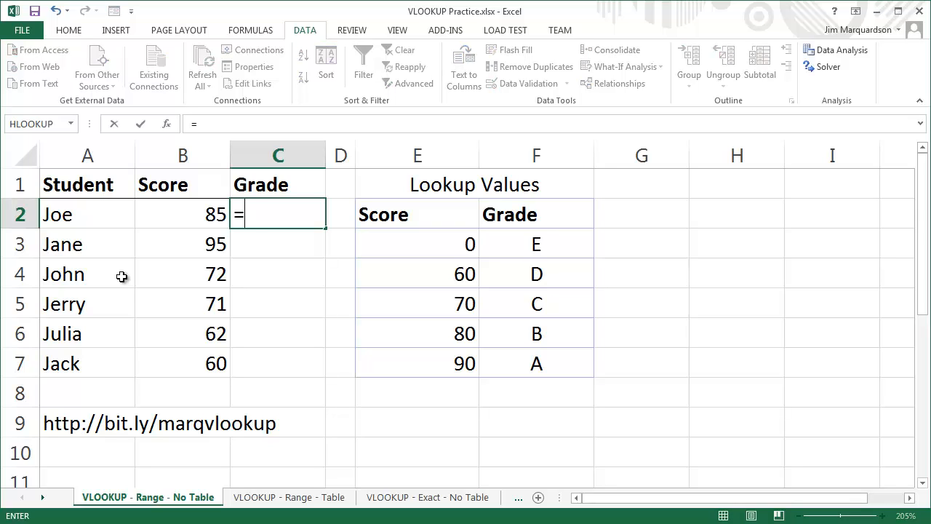
pyautogui.write('vl')
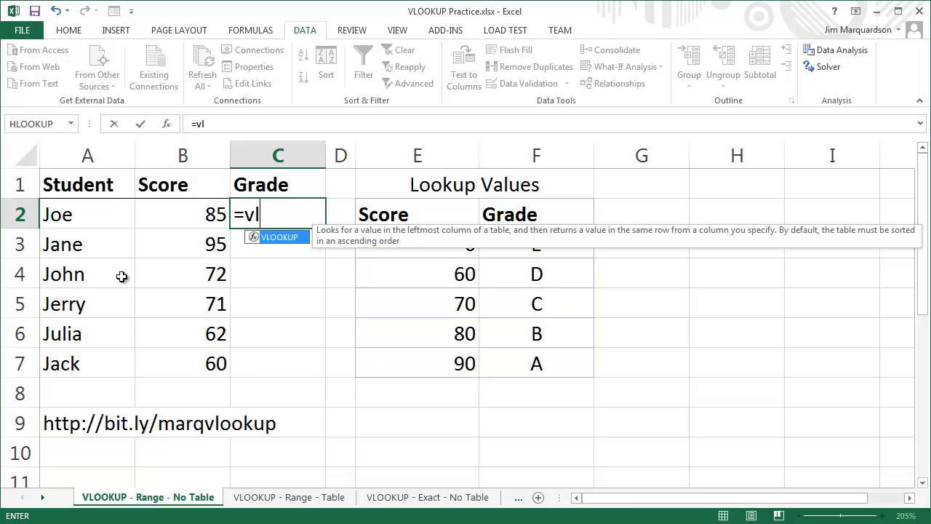
pyautogui.press('Tab')
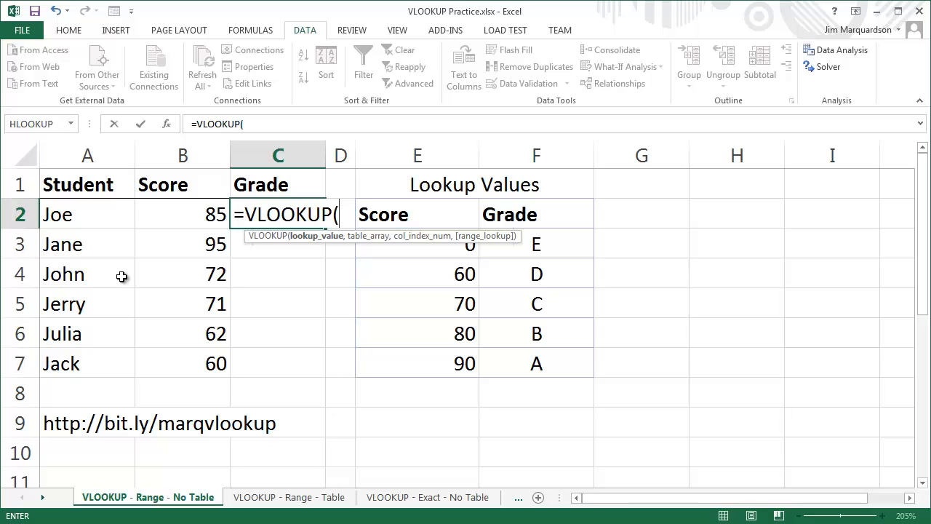
pyautogui.click(193, 219)
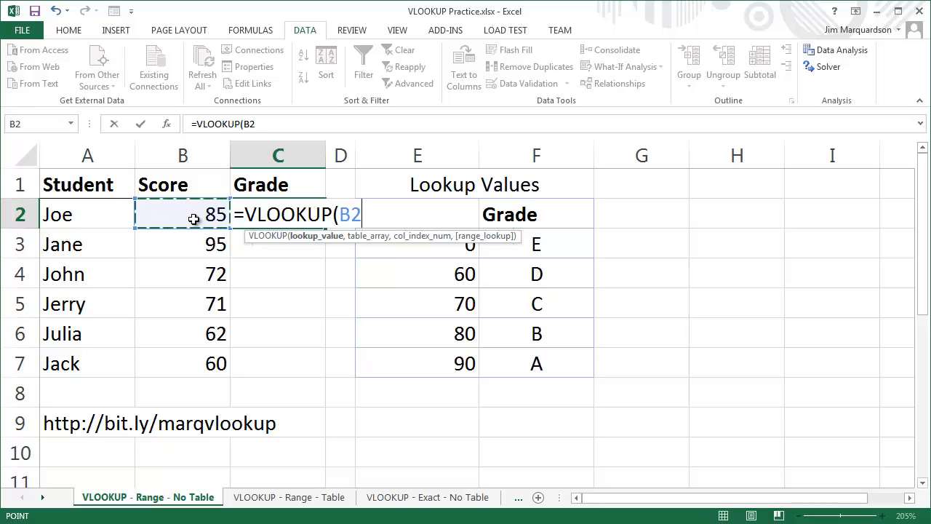
pyautogui.write(',')
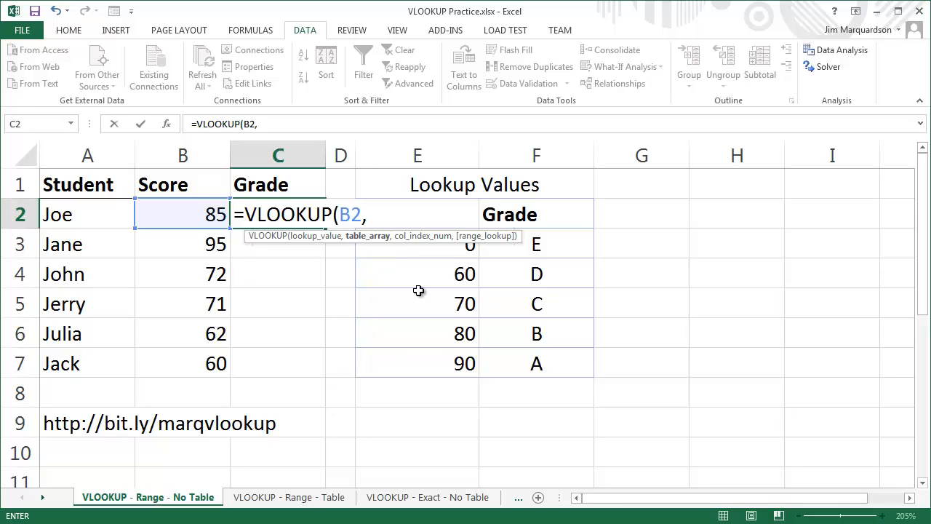
# Step: Give the VLOOKUP formula the score and grade range as its table array, with the absolute reference $E$3:$F$7
pyautogui.click(536, 364)
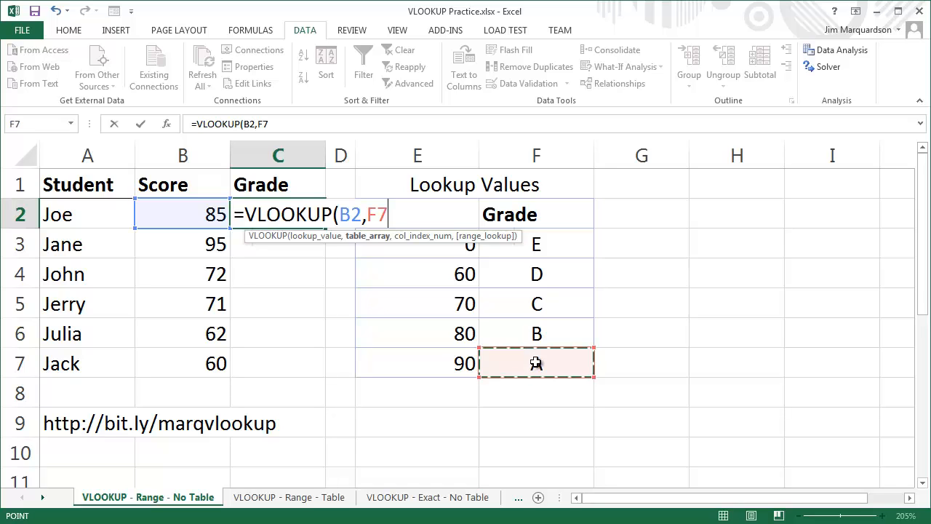
pyautogui.moveTo(520, 357); pyautogui.dragTo(462, 257)
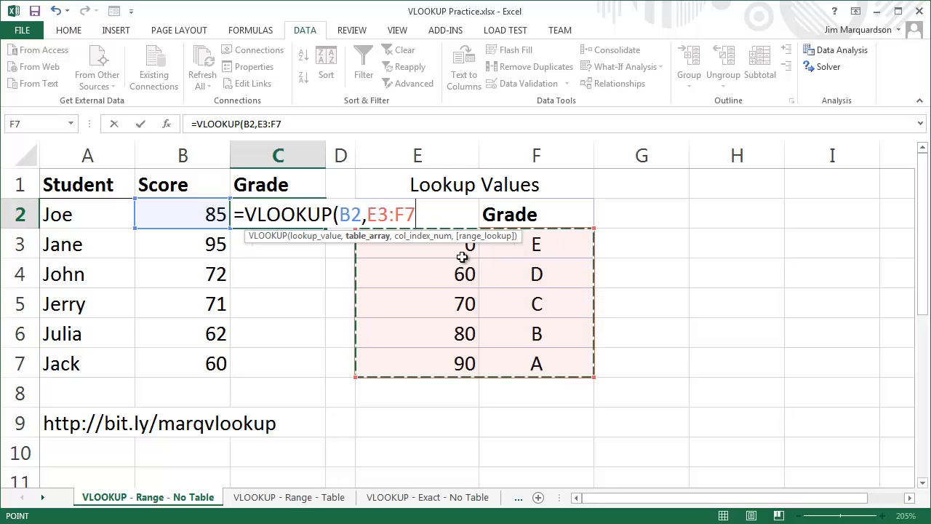
pyautogui.press('F4')
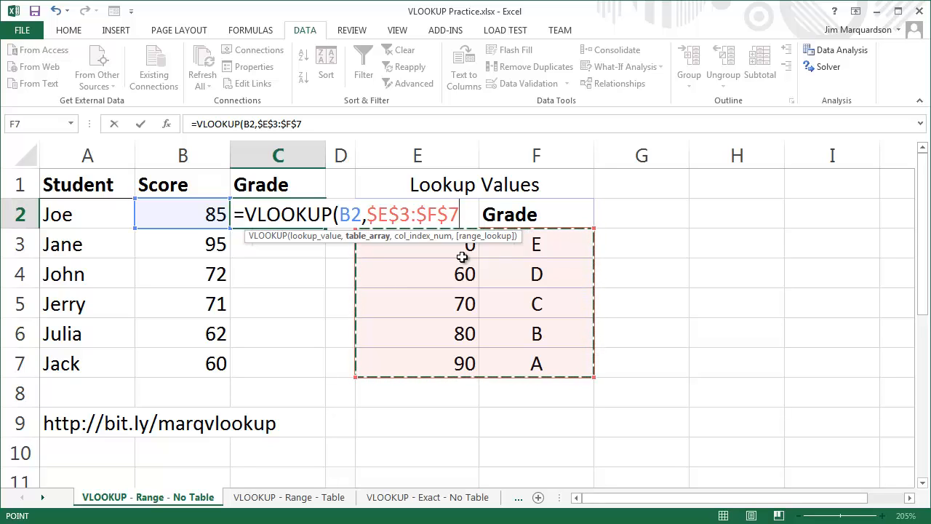
pyautogui.write(',')
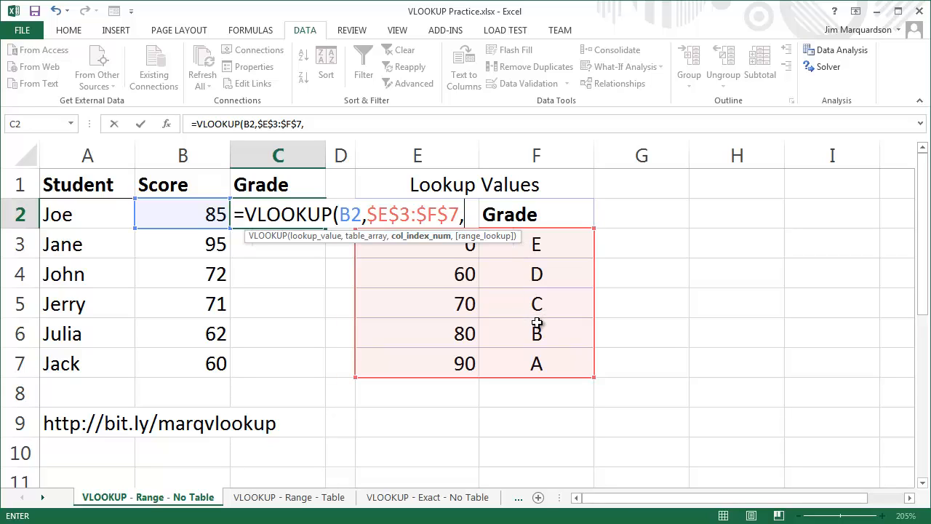
# Step: Complete the VLOOKUP formula in C2 with column index 2 and true for an approximate match
pyautogui.write('2,')
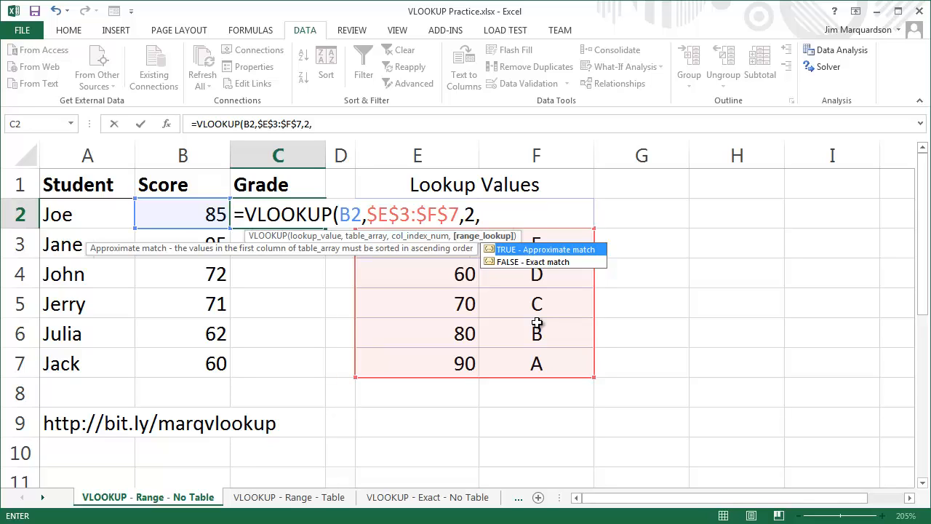
pyautogui.write('true')
pyautogui.write(')')
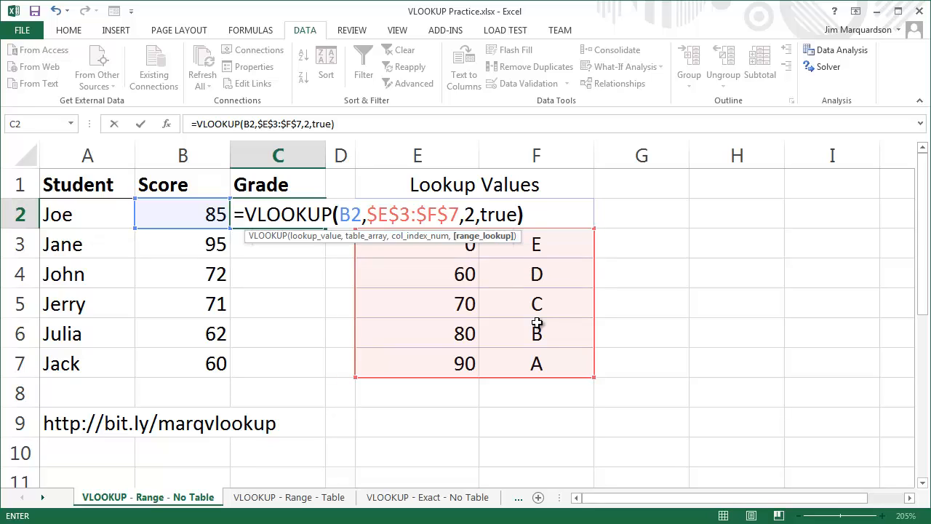
pyautogui.press('Return')
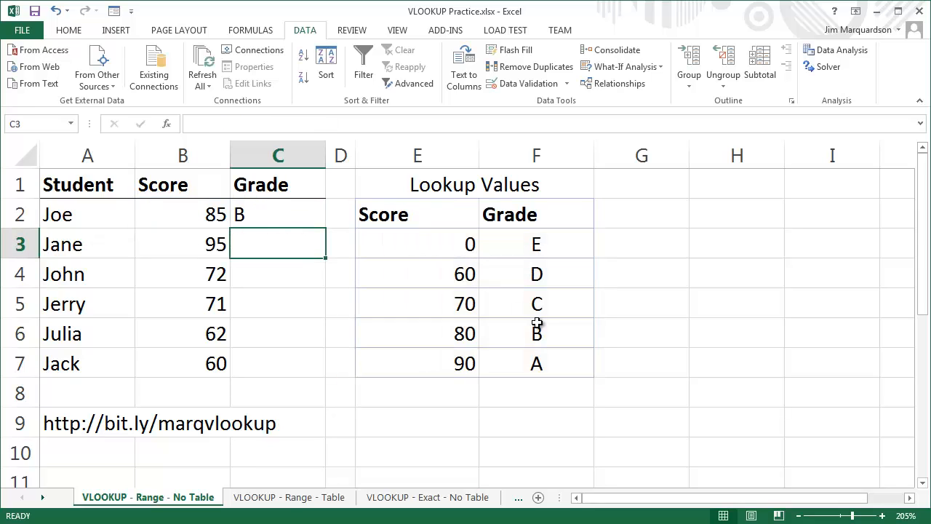
# Step: Fill the VLOOKUP formula from C2 down through C7 and check the copied formulas in the Grade column
pyautogui.press('Up')
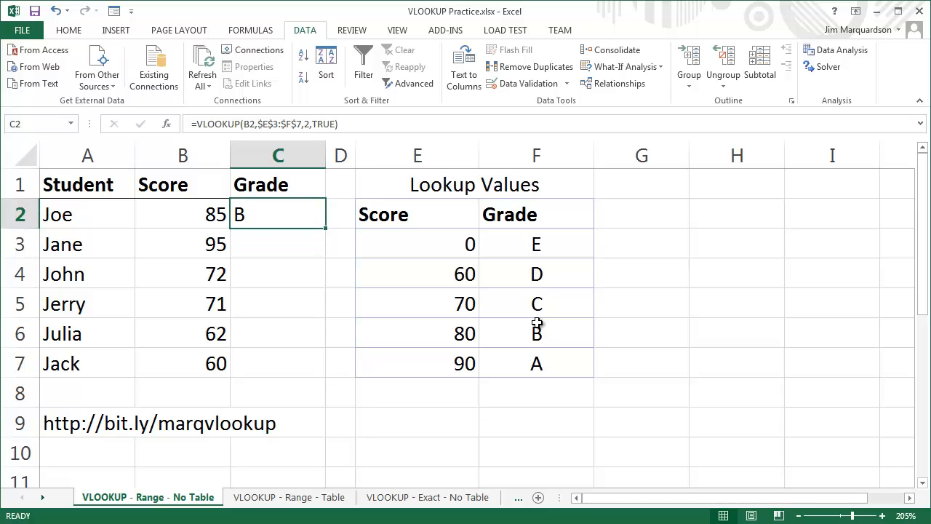
pyautogui.doubleClick(325, 229)
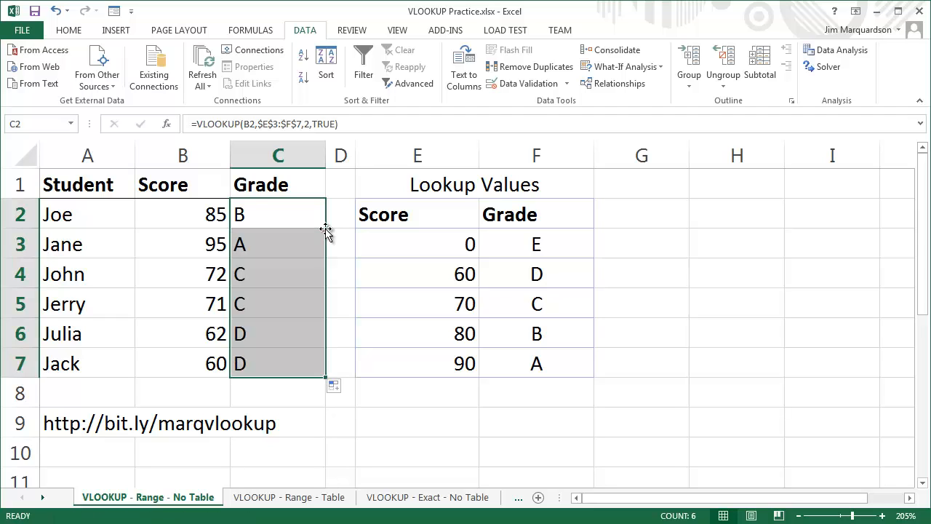
pyautogui.click(286, 220)
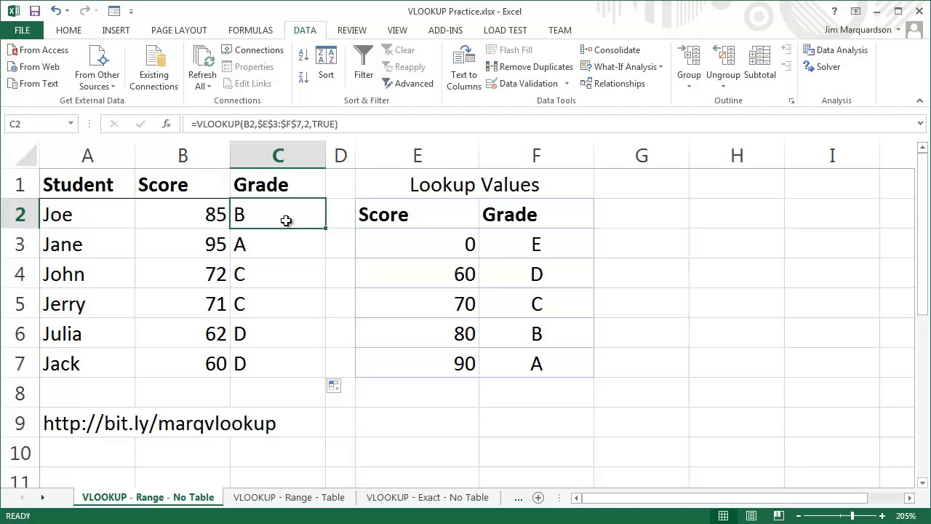
pyautogui.press('Down')
pyautogui.press('Down')
pyautogui.press('Down')
pyautogui.press('Down')
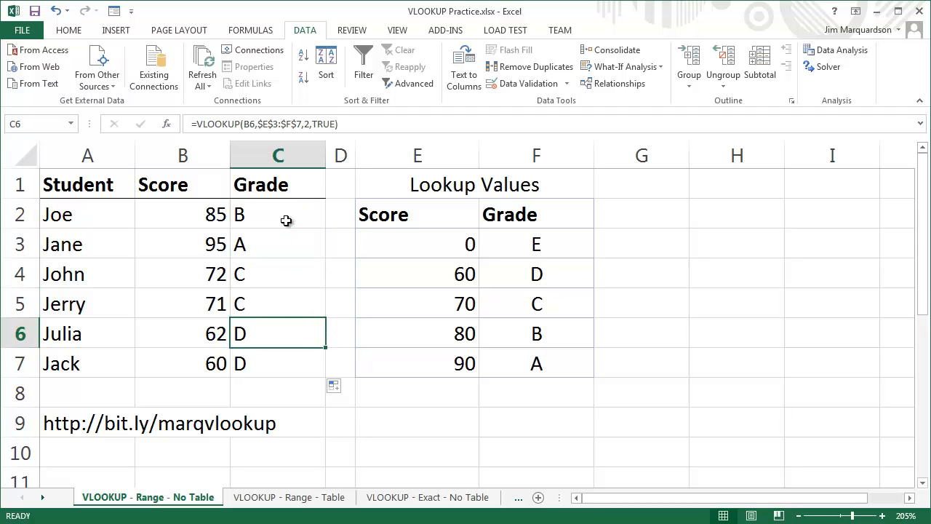
# Step: Set the score in B6 to 59 and check the grade in C6
pyautogui.press('Left')
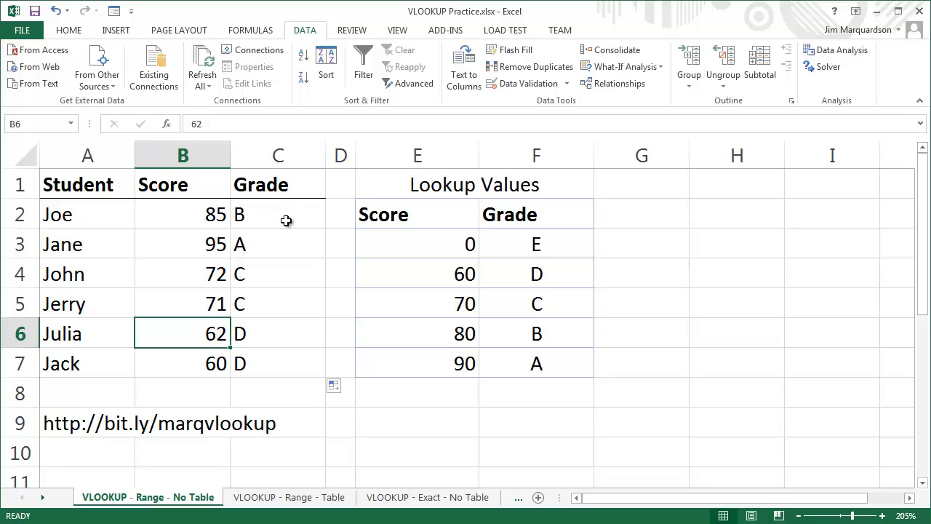
pyautogui.write('59')
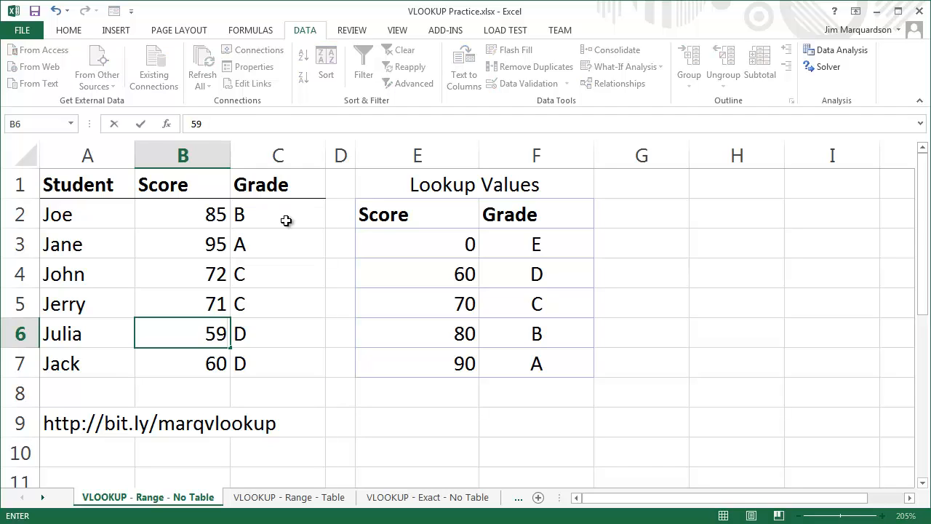
pyautogui.press('Return')
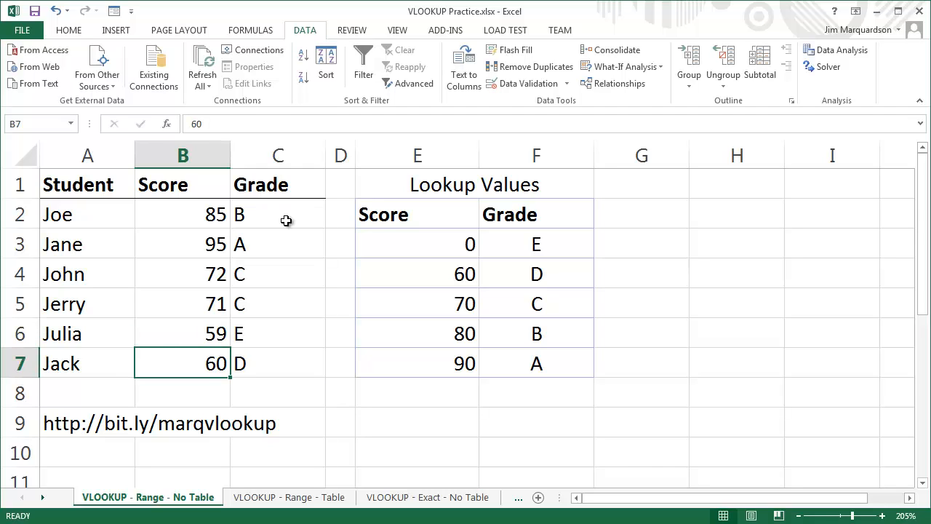
pyautogui.press('Up')
pyautogui.press('Right')
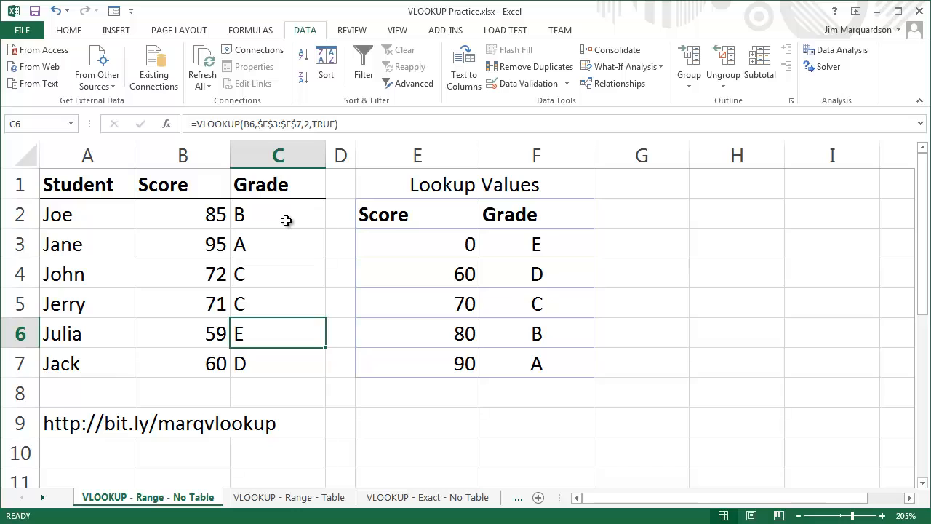
pyautogui.press('Left')
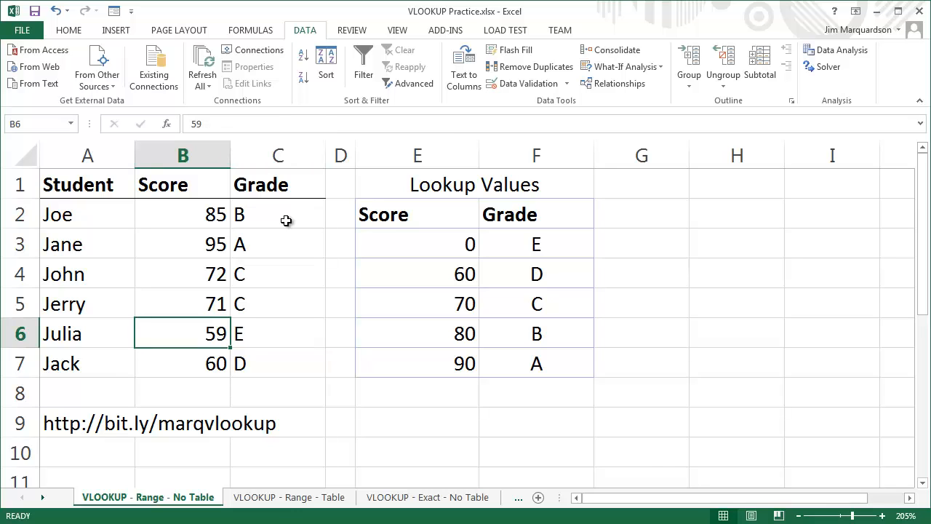
# Step: Set the score in B6 to 62 and review the VLOOKUP formula in C2
pyautogui.write('62')
pyautogui.press('Return')
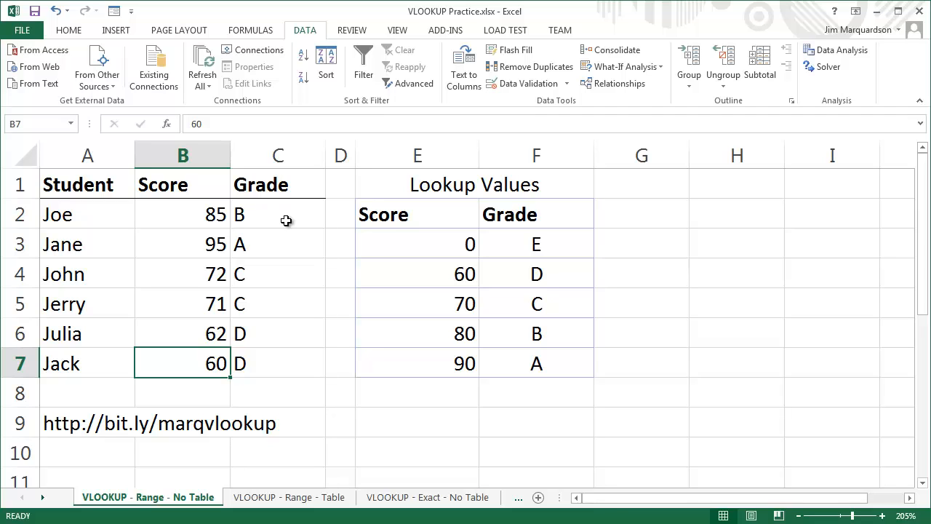
pyautogui.click(286, 220)
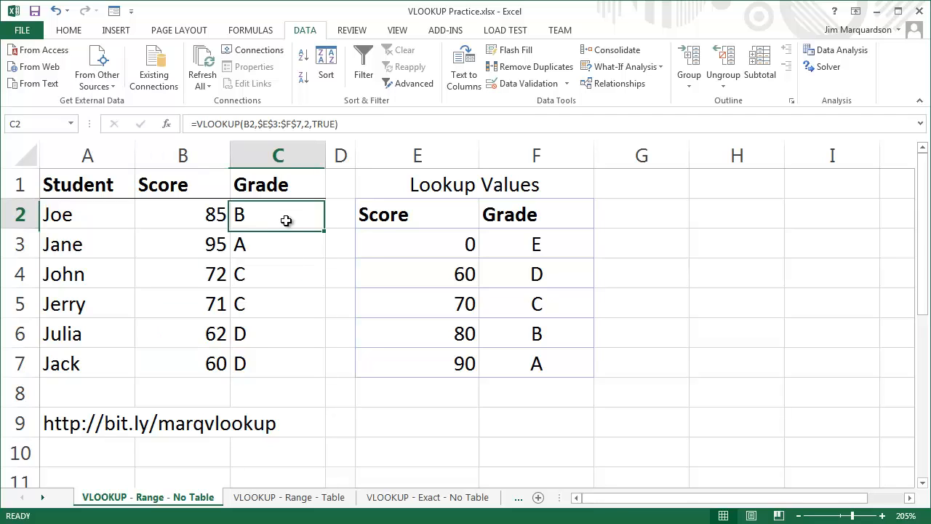
# Step: Examine the lookup range E2:F7, including the order of the scores in E3:E7
pyautogui.click(403, 242)
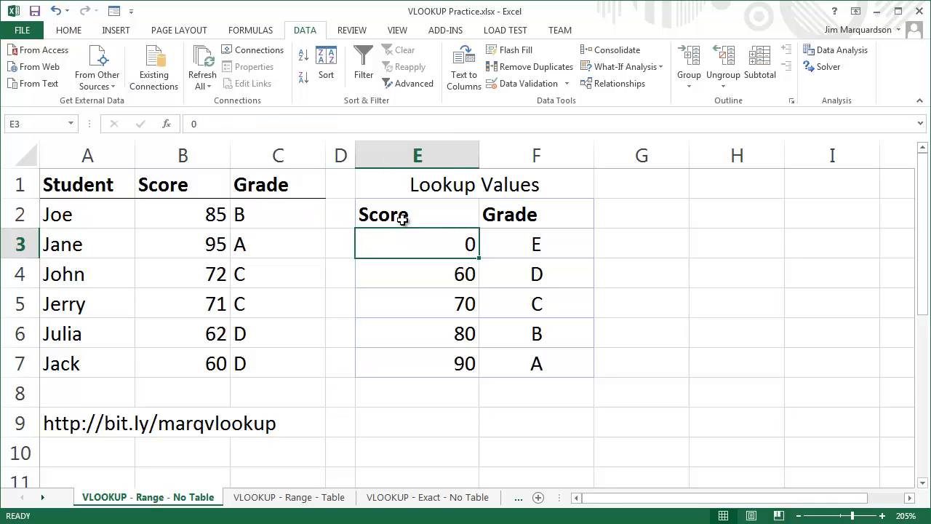
pyautogui.moveTo(401, 216); pyautogui.dragTo(535, 366)
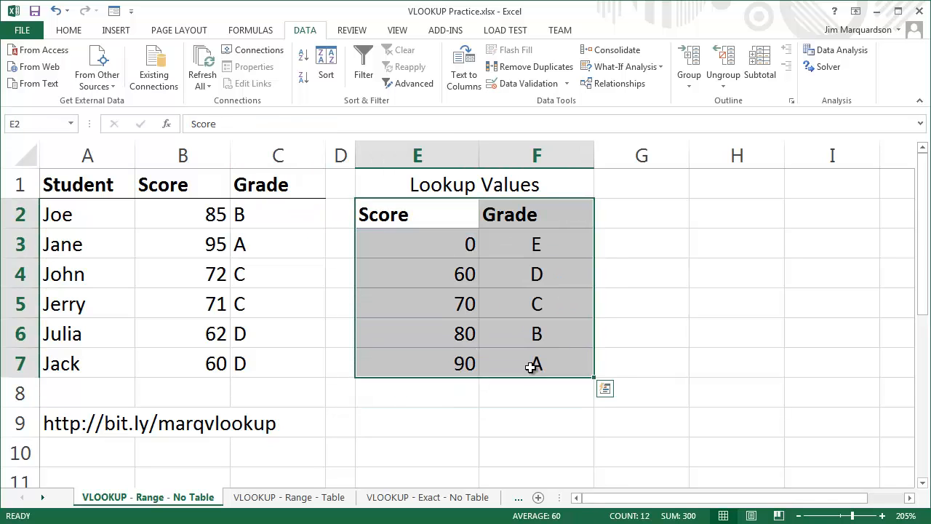
pyautogui.click(442, 245)
pyautogui.press('Down')
pyautogui.press('Down')
pyautogui.press('Down')
pyautogui.press('Down')
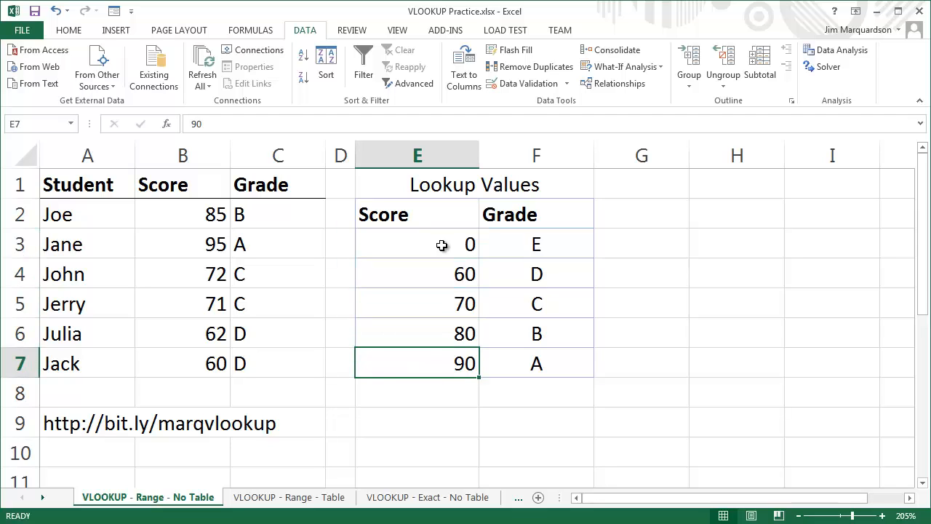
pyautogui.moveTo(442, 246); pyautogui.dragTo(492, 360)
pyautogui.hotkey('ctrl', 'c')
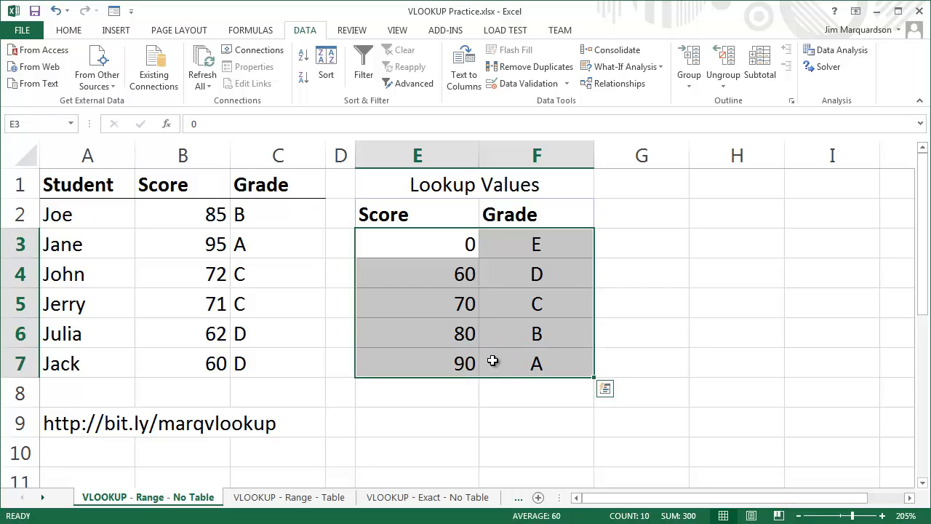
pyautogui.moveTo(436, 242); pyautogui.dragTo(435, 361)
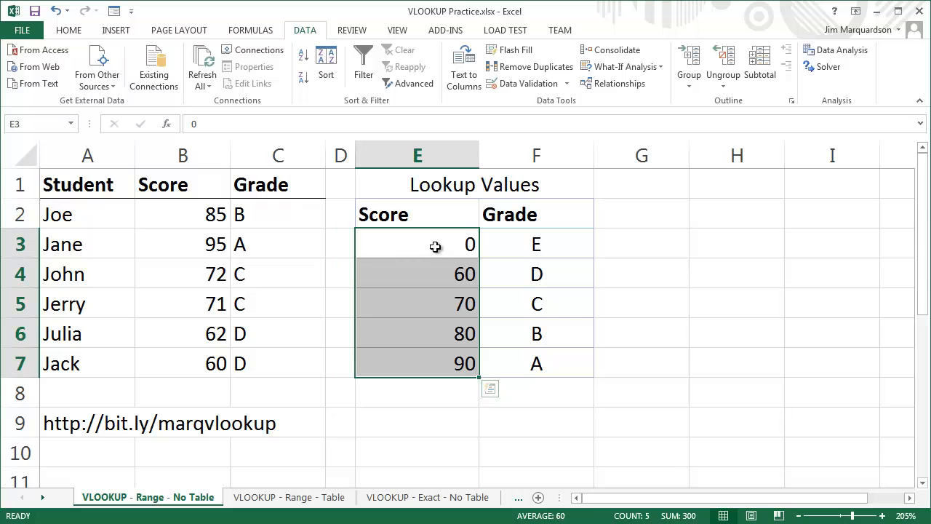
# Step: Sort the lookup range E2:F7 by Score from Largest to Smallest, check the Grade column, and undo the sort
pyautogui.moveTo(429, 213); pyautogui.dragTo(511, 355)
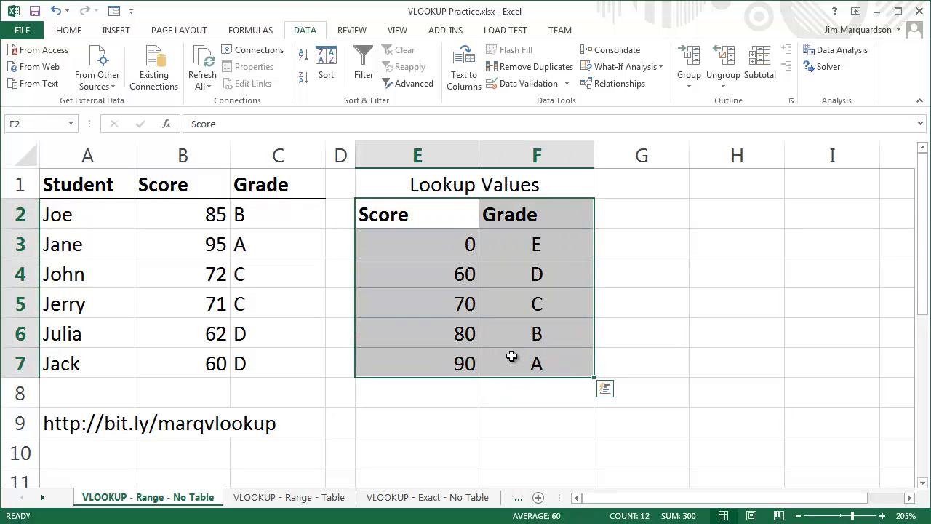
pyautogui.click(326, 75)
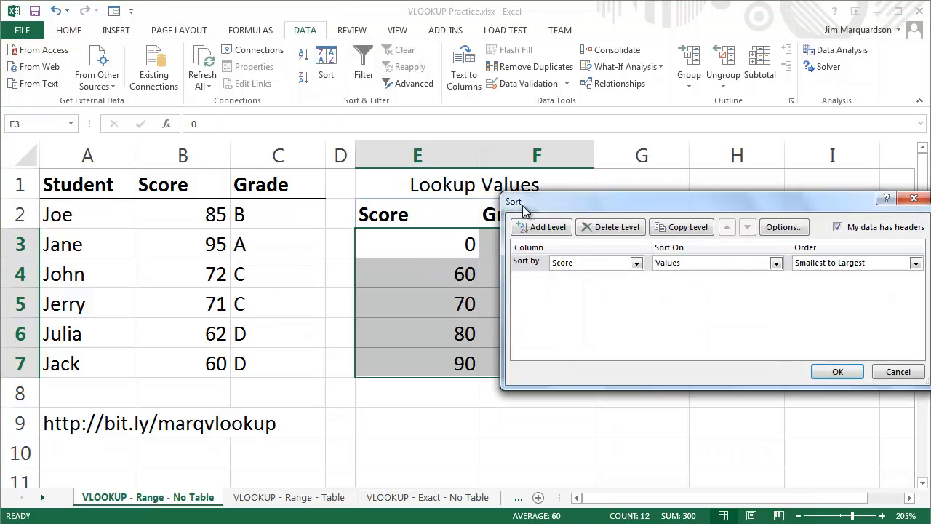
pyautogui.click(915, 263)
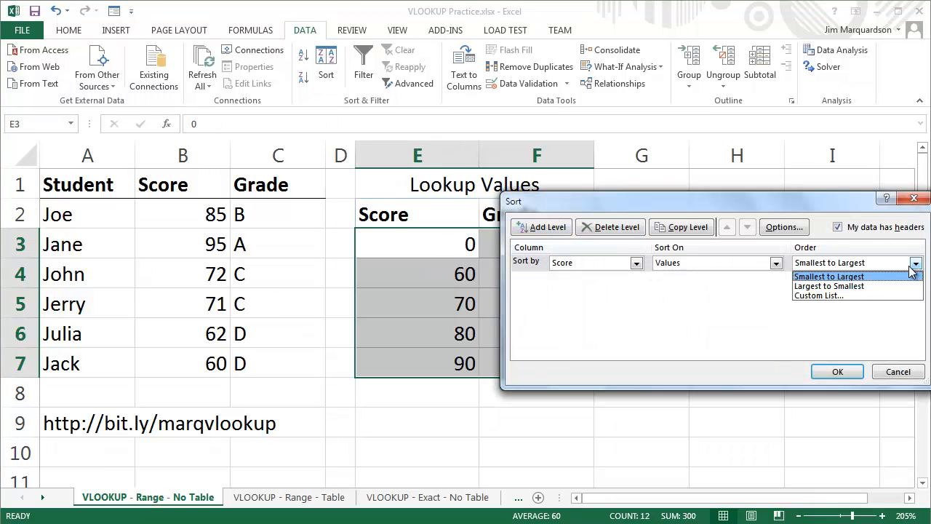
pyautogui.click(897, 286)
pyautogui.click(837, 372)
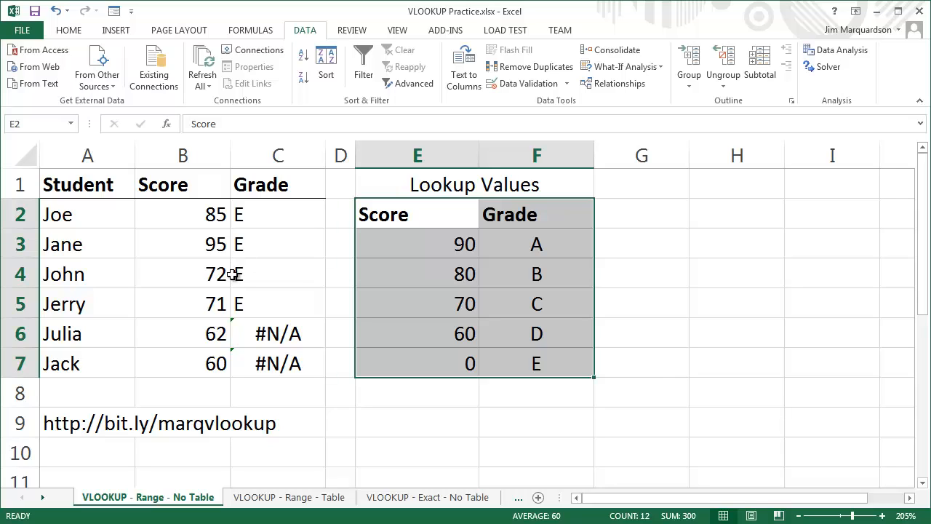
pyautogui.hotkey('ctrl', 'v')
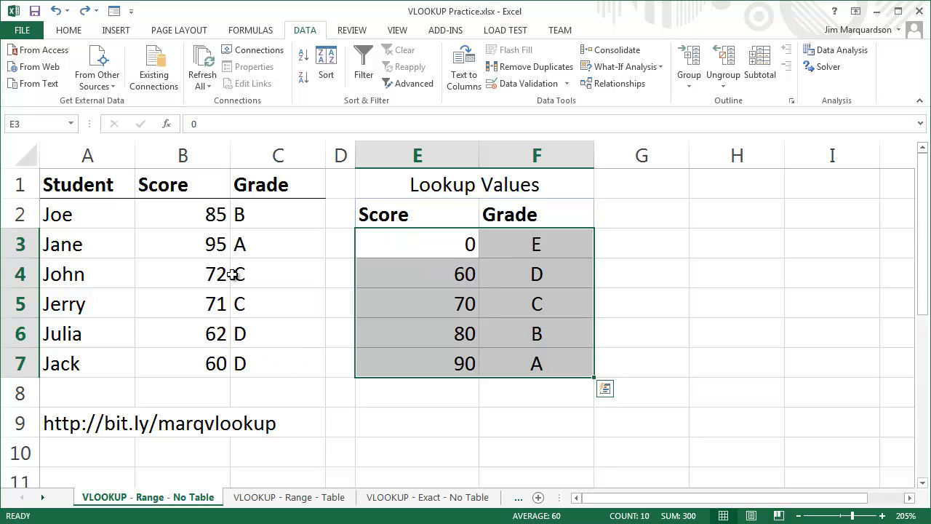
# Step: Review the lookup value, table array, column index and range lookup arguments of the VLOOKUP formula in C4
pyautogui.click(260, 279)
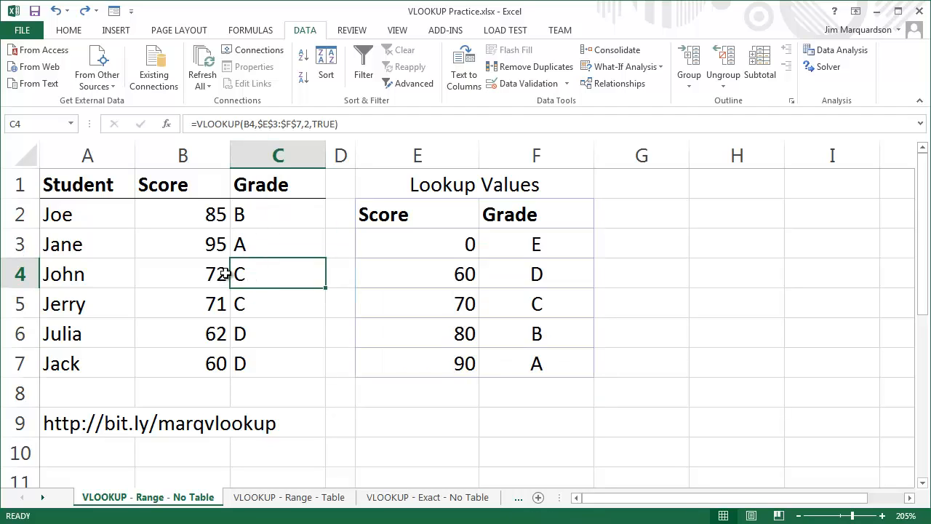
pyautogui.click(270, 124)
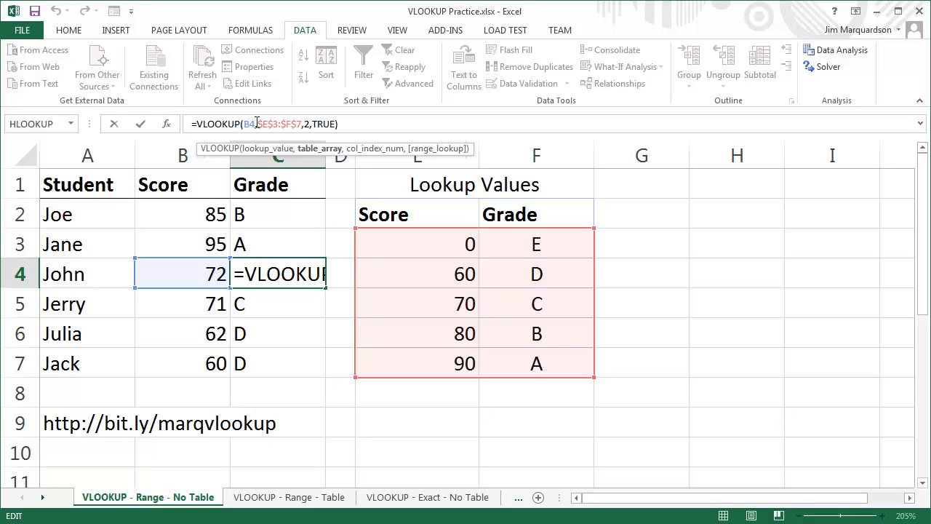
pyautogui.moveTo(257, 124); pyautogui.dragTo(246, 125)
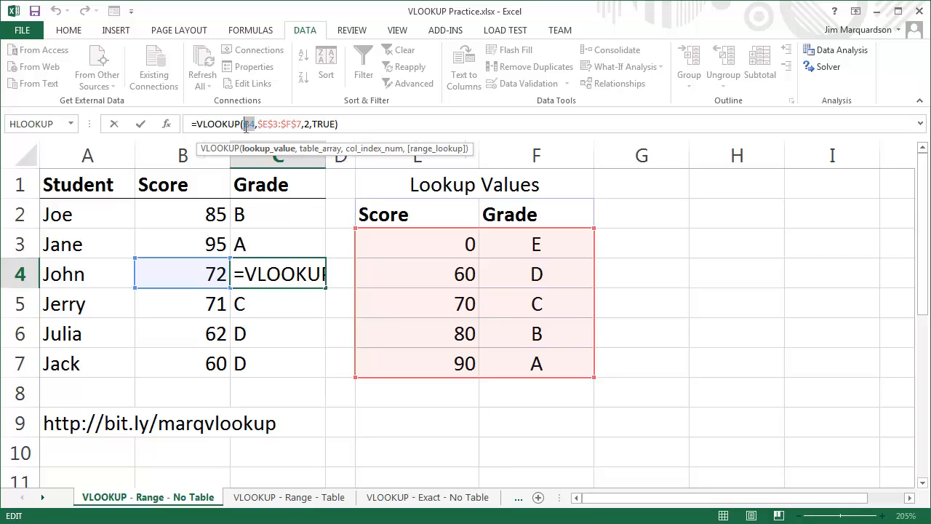
pyautogui.click(259, 124)
pyautogui.moveTo(259, 124); pyautogui.dragTo(301, 123)
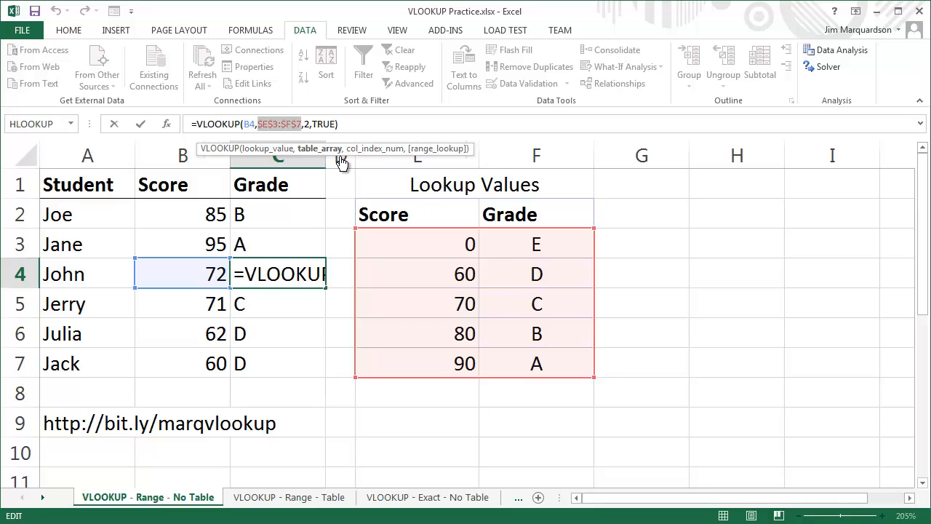
pyautogui.click(306, 125)
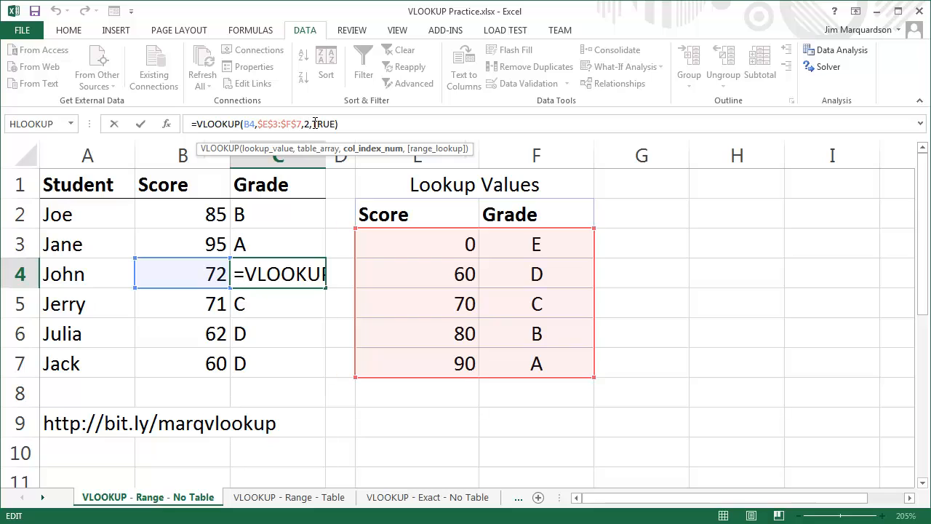
pyautogui.moveTo(313, 124); pyautogui.dragTo(331, 123)
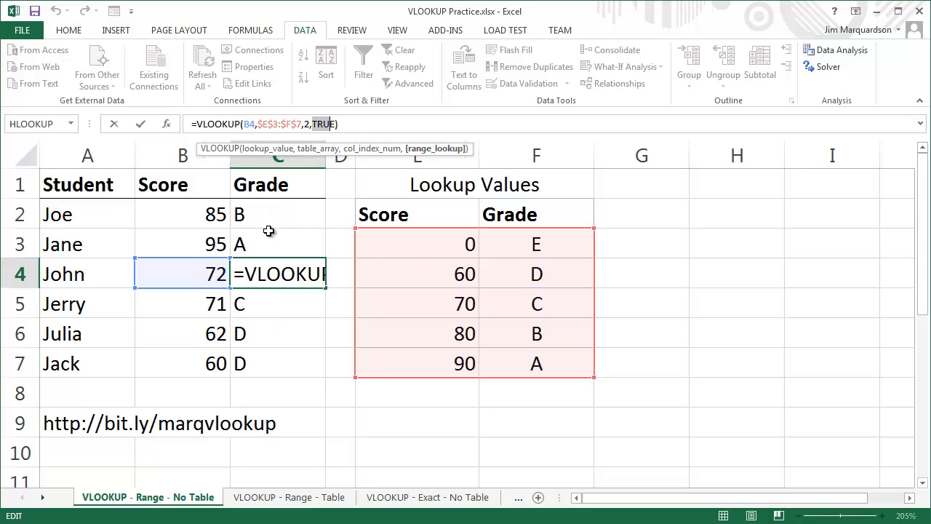
pyautogui.click(246, 124)
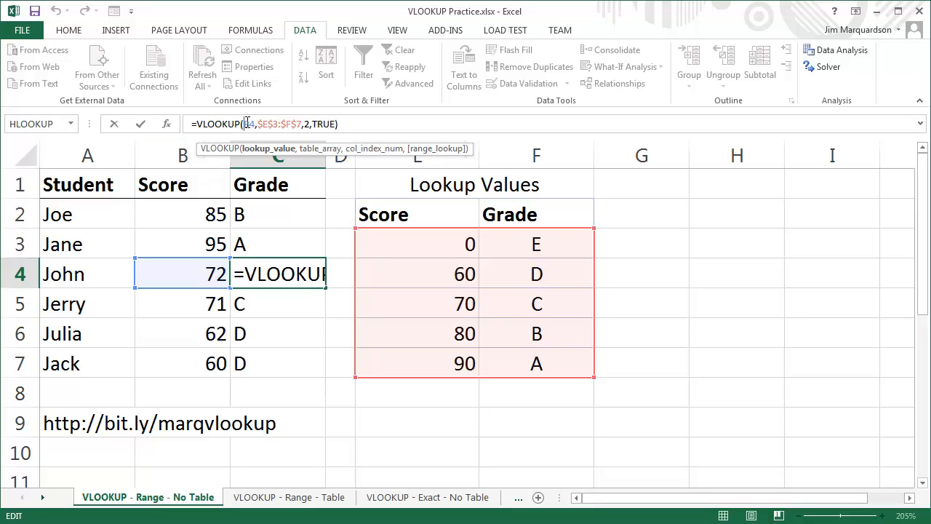
pyautogui.press('Escape')
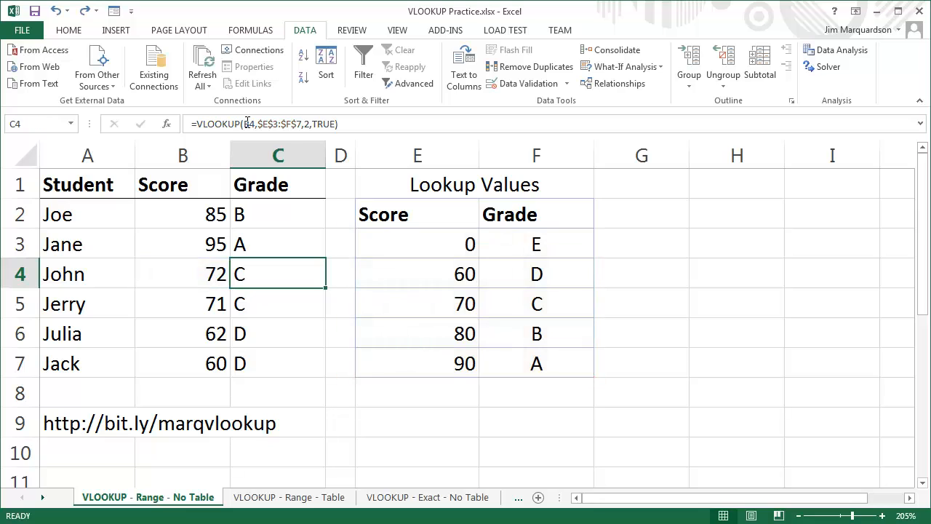
# Step: Go to the VLOOKUP - Range - Table sheet and inspect its lookup values table and the empty Grade column
pyautogui.click(265, 499)
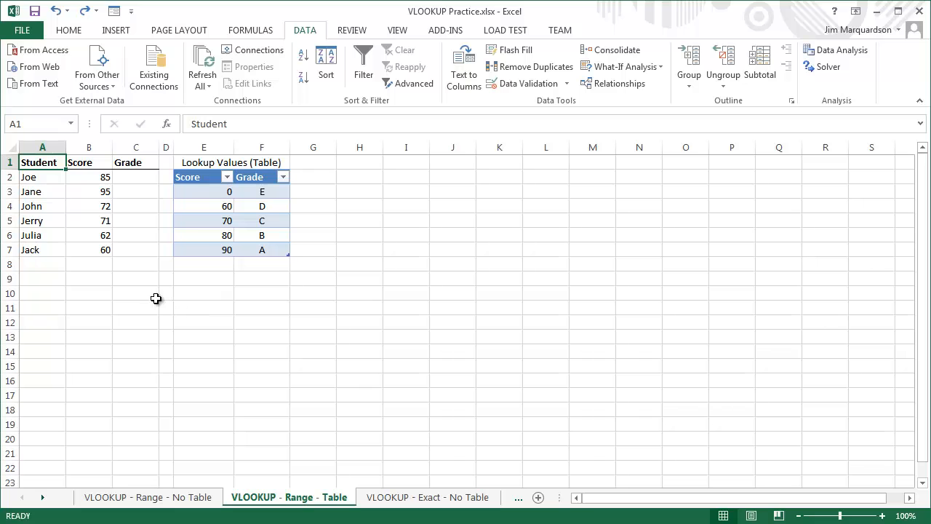
pyautogui.scroll(5, 154, 299)
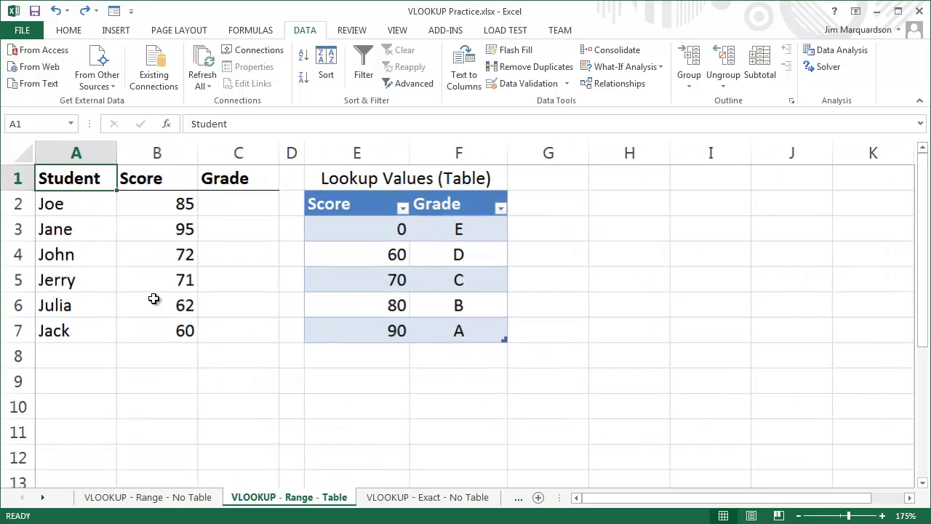
pyautogui.scroll(2, 154, 298)
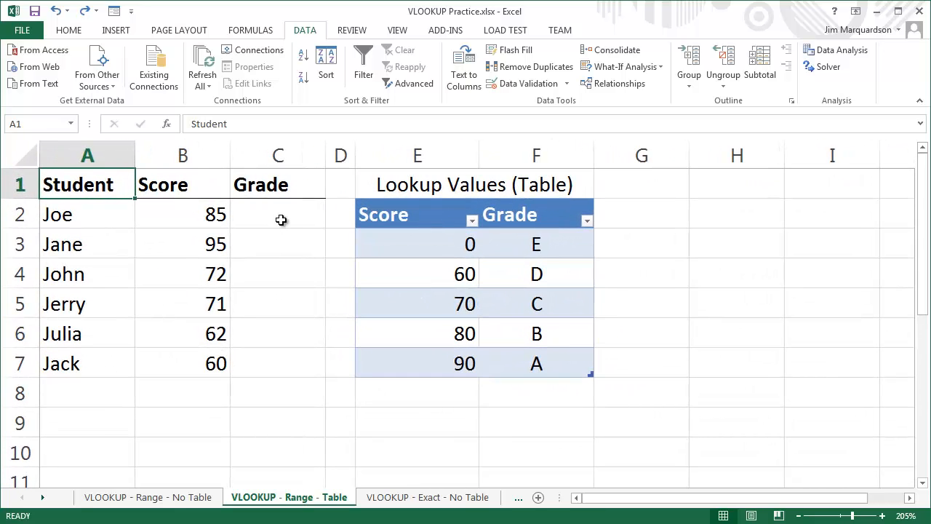
pyautogui.click(423, 255)
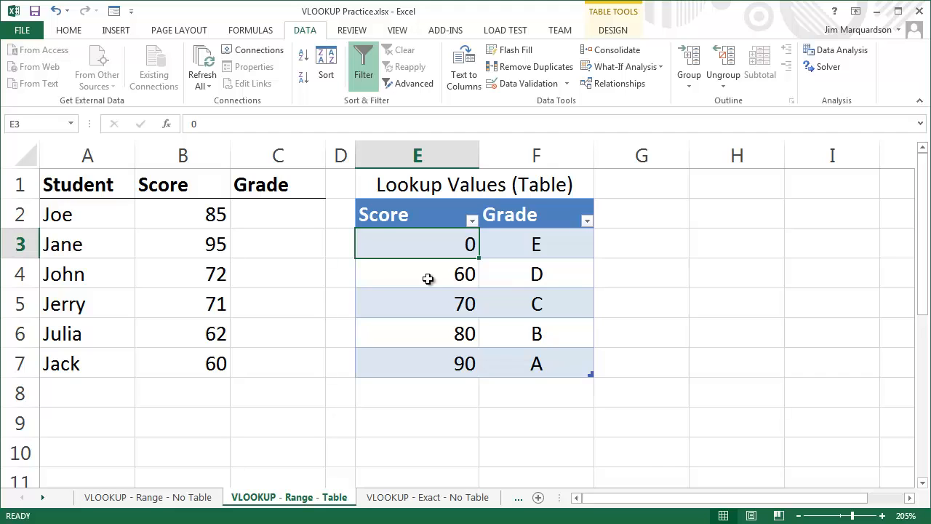
pyautogui.click(300, 213)
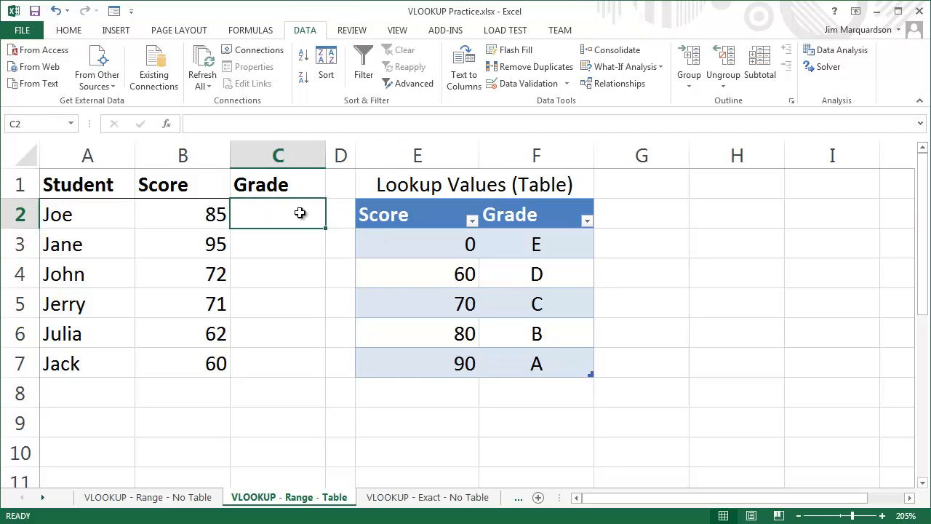
pyautogui.click(408, 238)
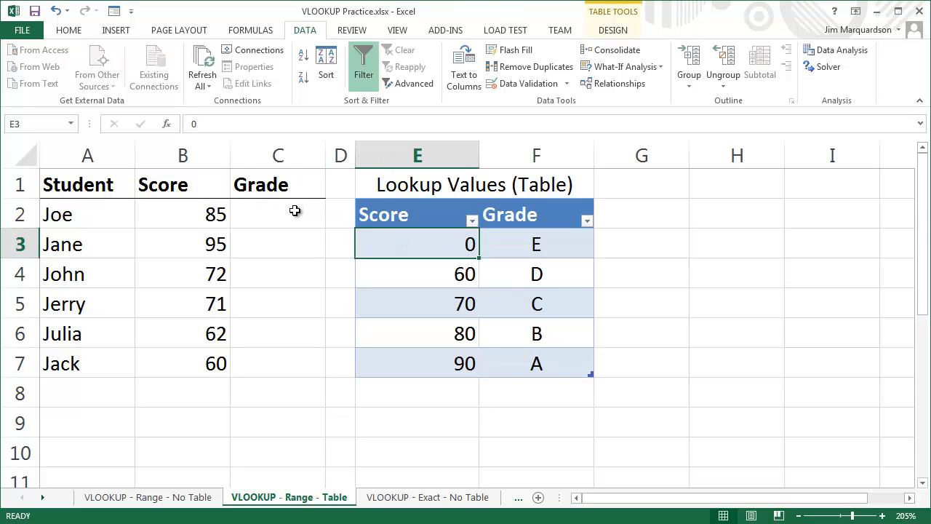
# Step: Start a VLOOKUP formula in C2 with the score in B2 as its lookup value
pyautogui.click(295, 211)
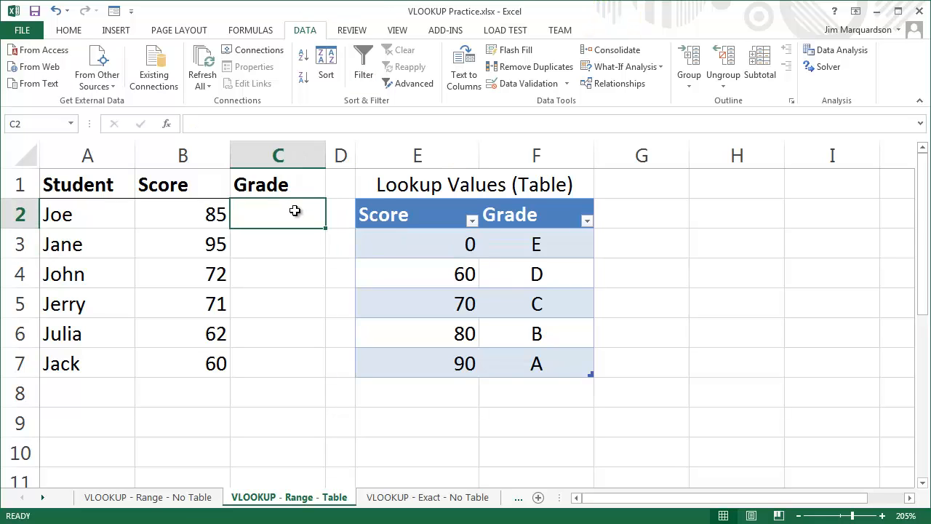
pyautogui.write('=')
pyautogui.press('BackSpace')
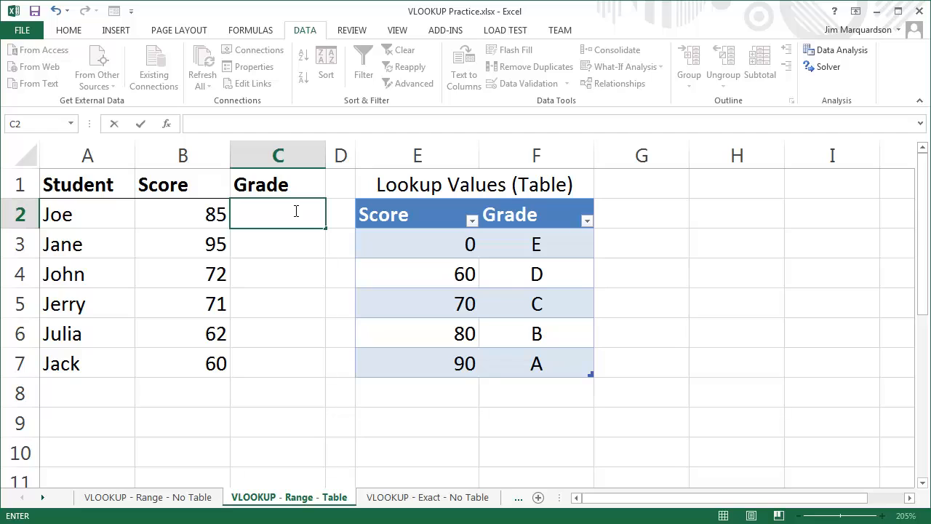
pyautogui.write('=vl')
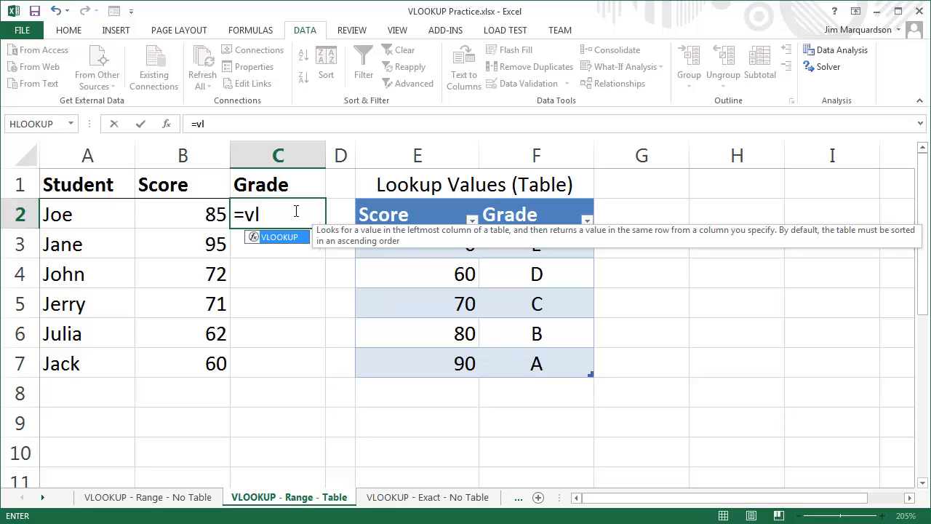
pyautogui.press('Tab')
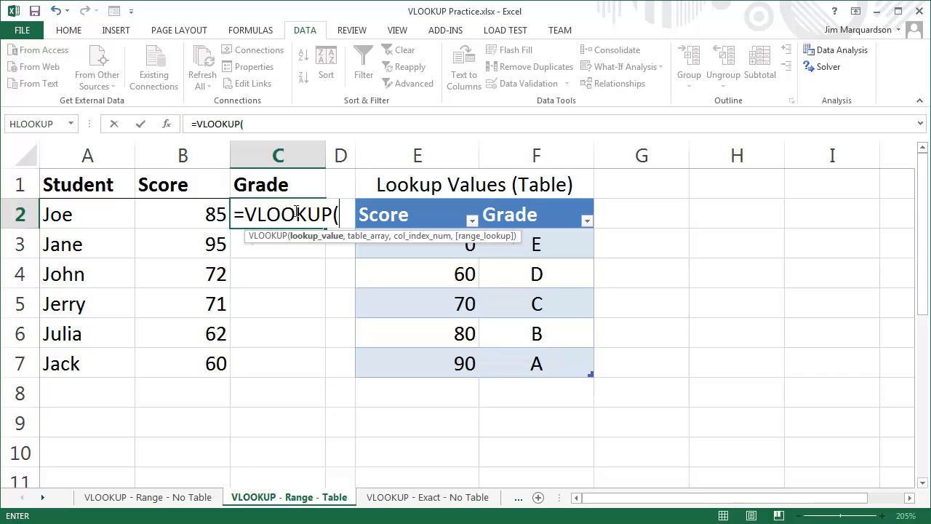
pyautogui.click(179, 210)
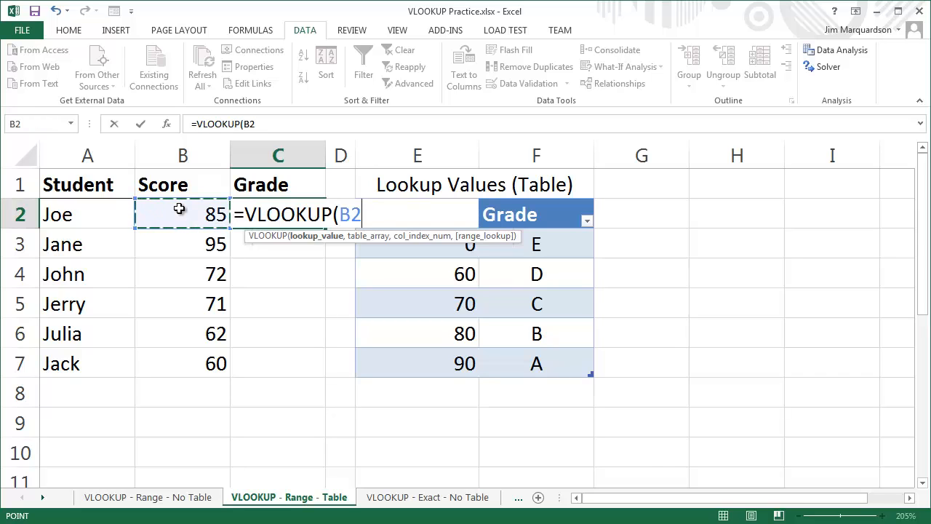
pyautogui.write(',')
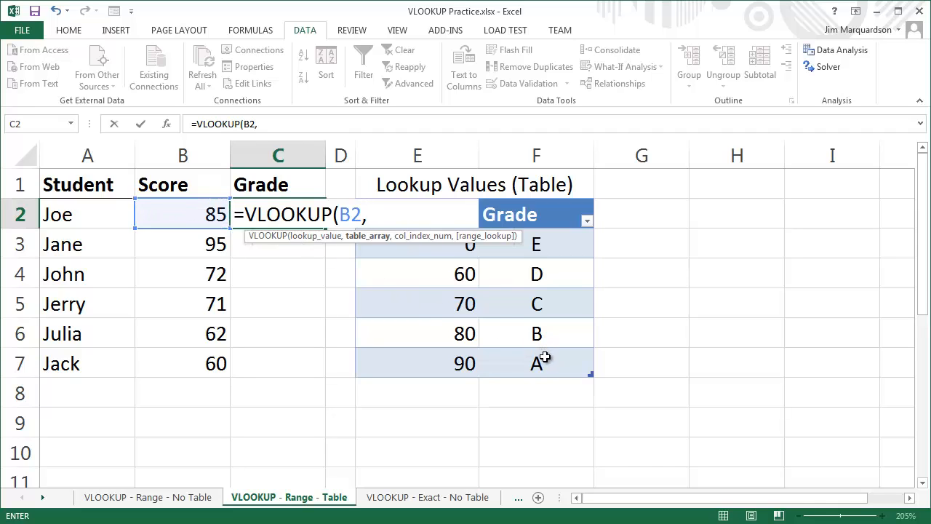
# Step: Complete the C2 formula with Table13 as table array, column index 2 and TRUE as range lookup, and fill it down to C7
pyautogui.moveTo(547, 369); pyautogui.dragTo(441, 255)
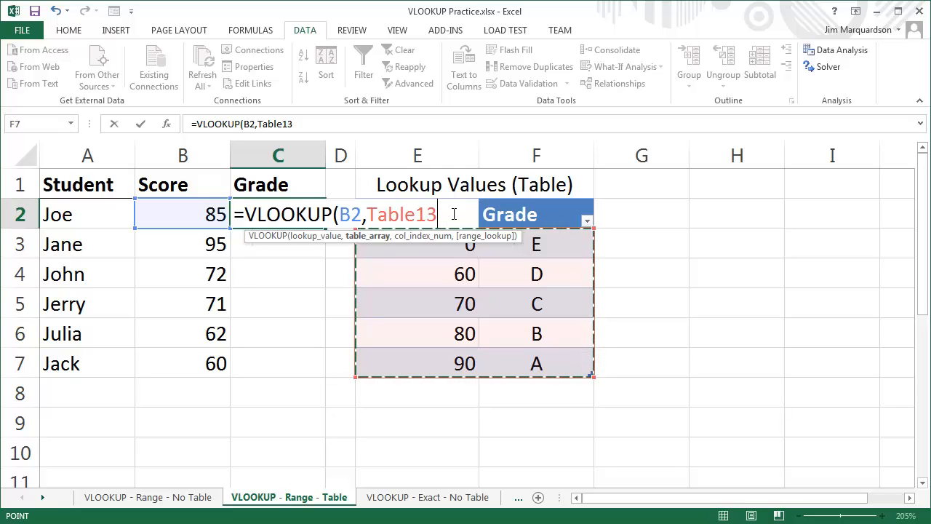
pyautogui.write(',')
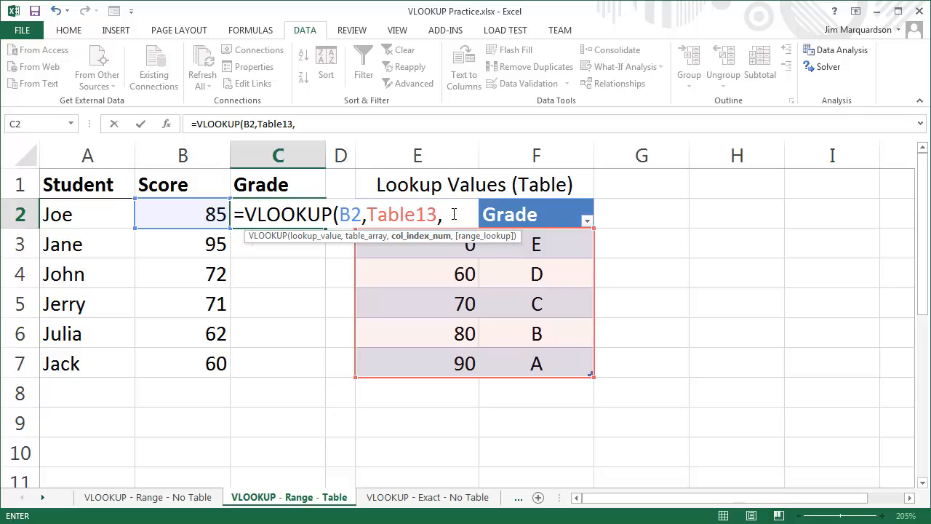
pyautogui.write('2,')
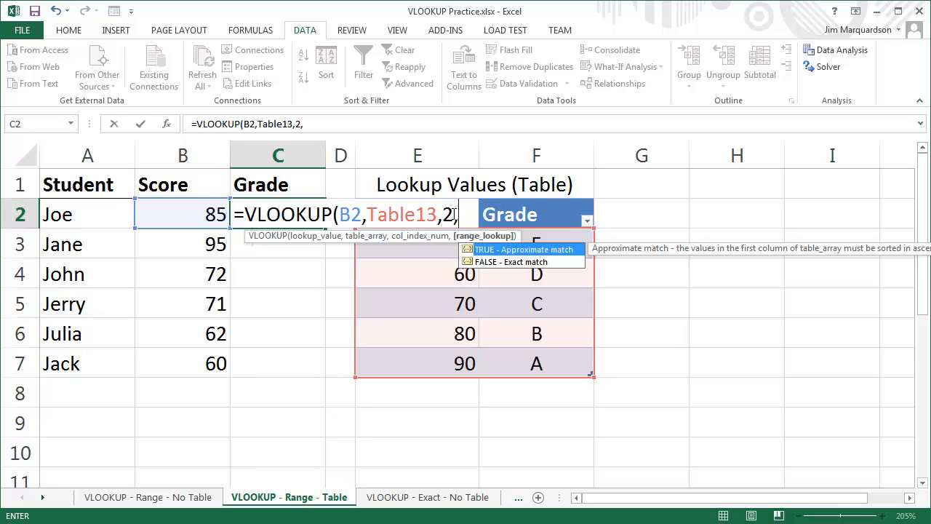
pyautogui.write('true')
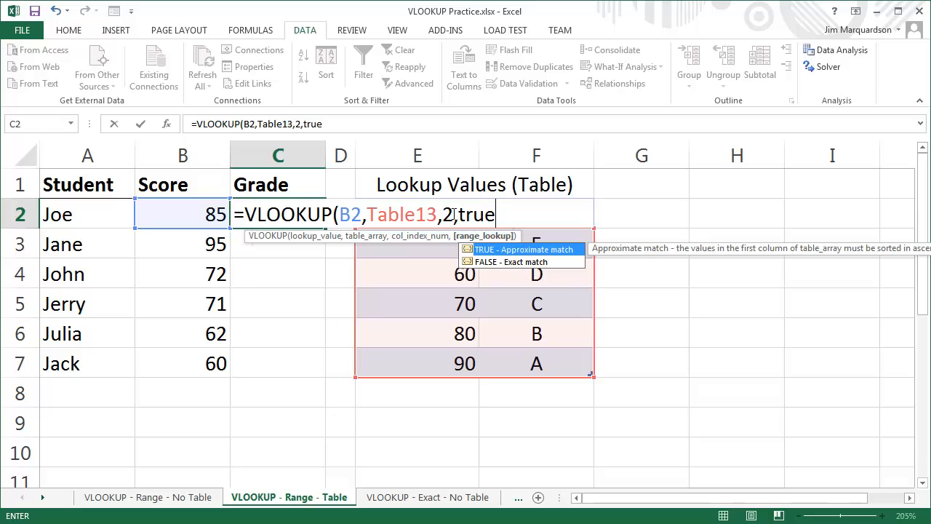
pyautogui.write(')')
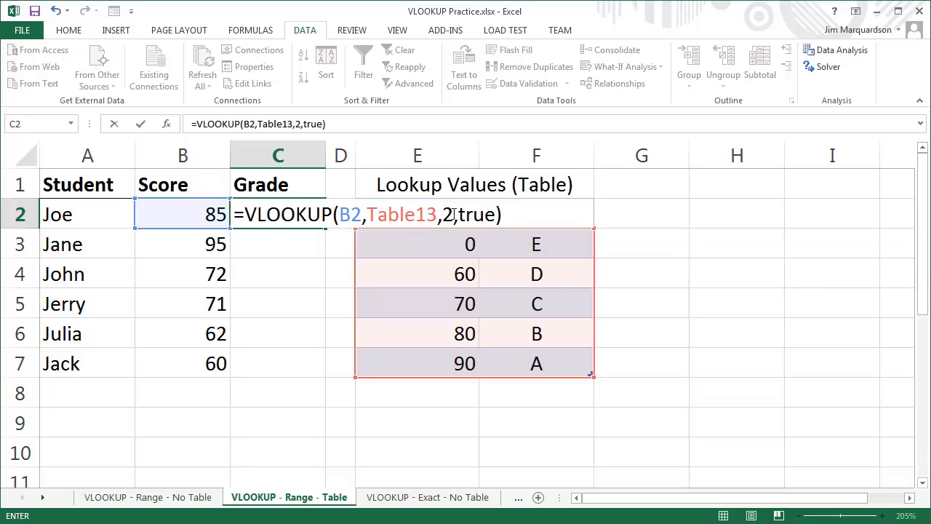
pyautogui.press('Return')
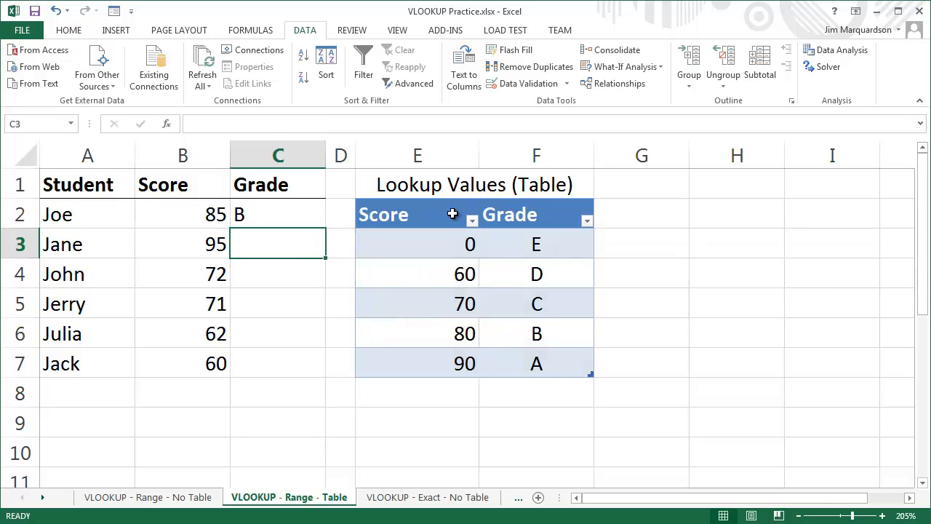
pyautogui.press('Up')
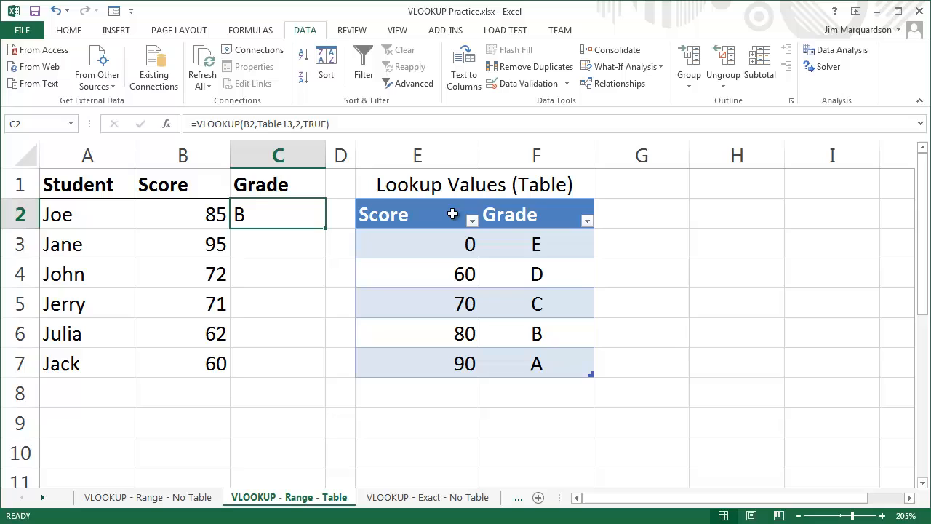
pyautogui.doubleClick(328, 231)
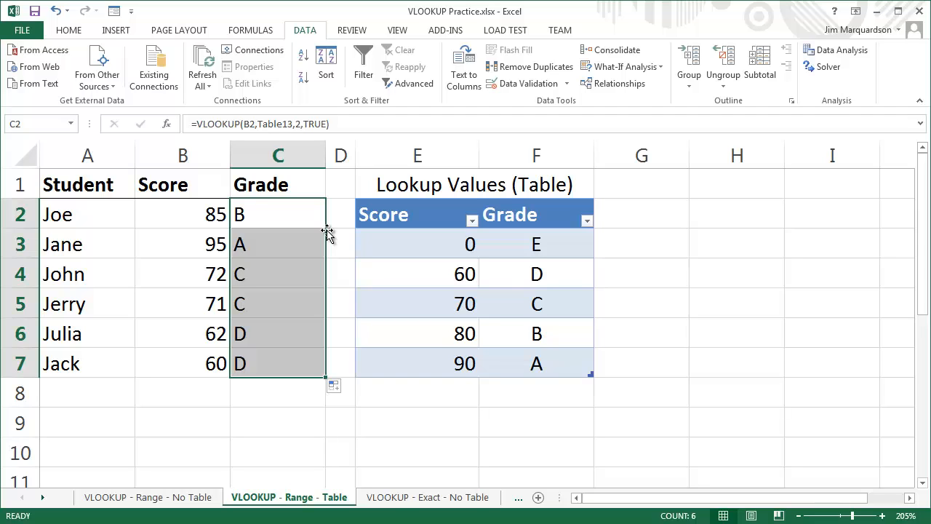
# Step: Review the Table13 reference in the C2 formula and the student scores in B2:B7 that it looks up
pyautogui.click(274, 223)
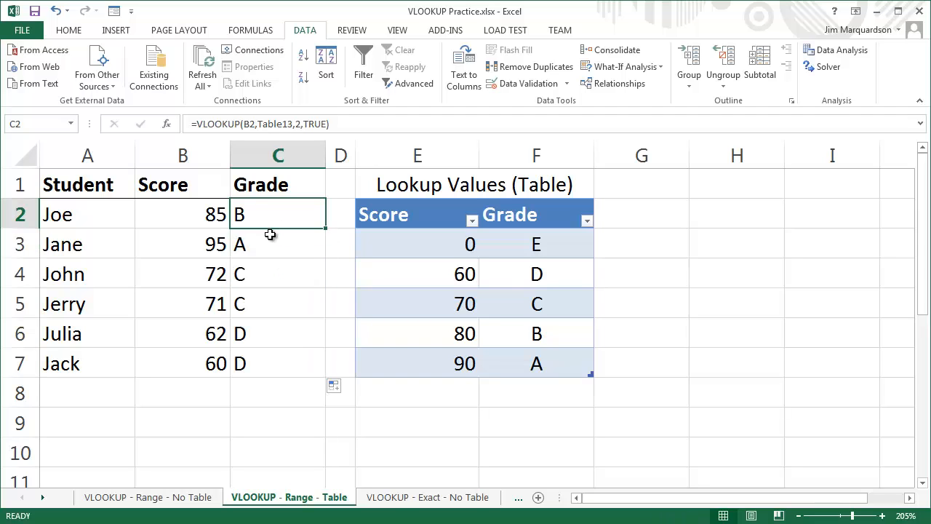
pyautogui.click(268, 243)
pyautogui.click(267, 218)
pyautogui.click(281, 126)
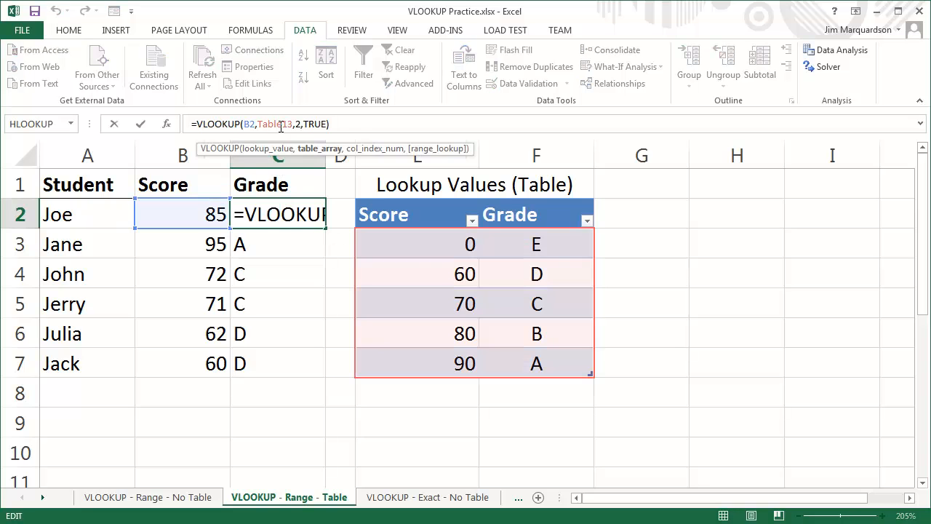
pyautogui.moveTo(293, 125); pyautogui.dragTo(258, 127)
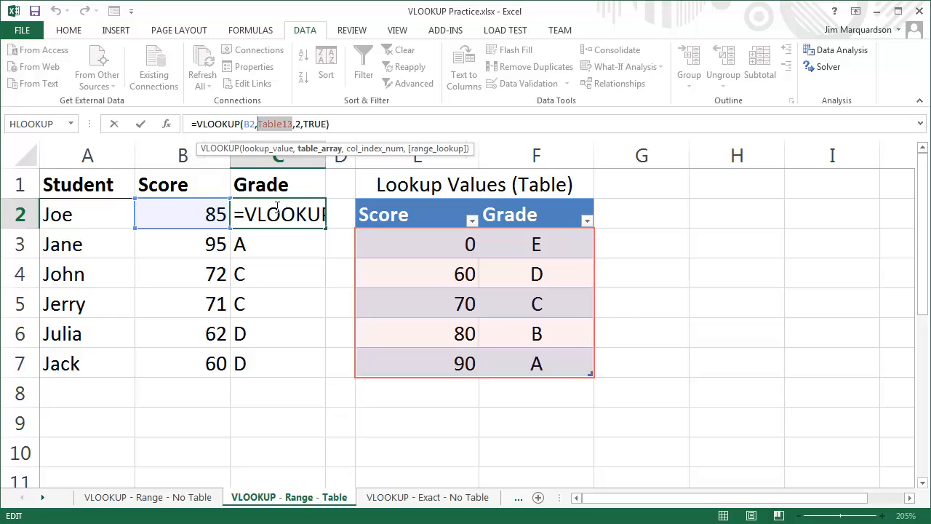
pyautogui.hotkey('ctrl', 'Return')
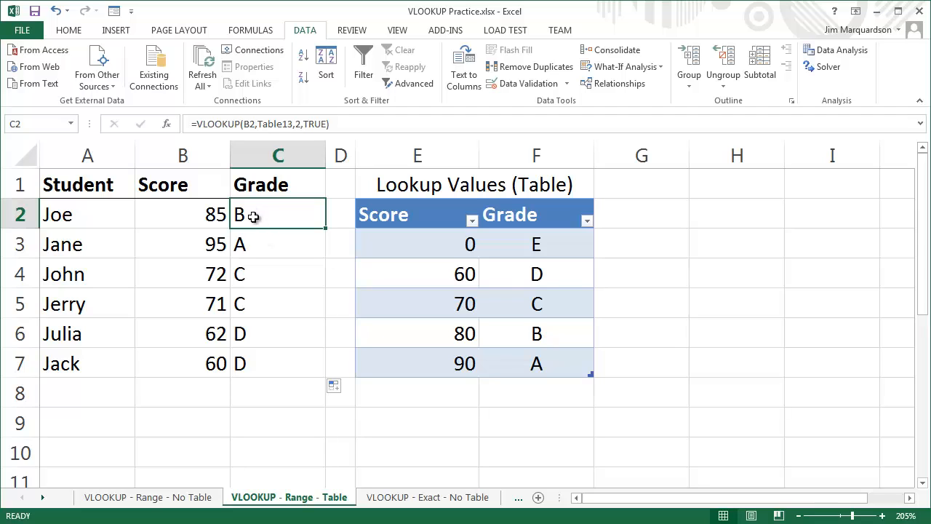
pyautogui.click(213, 220)
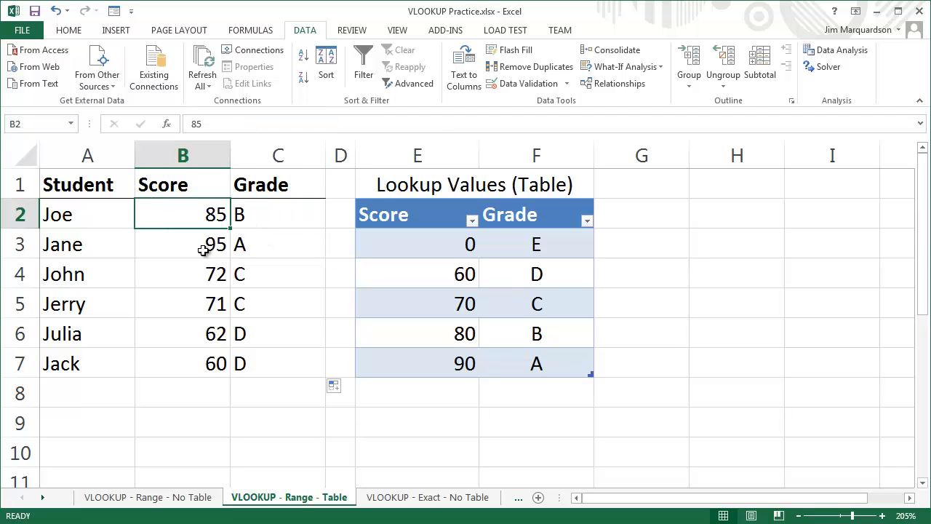
pyautogui.click(203, 248)
pyautogui.moveTo(201, 218); pyautogui.dragTo(208, 368)
pyautogui.click(208, 364)
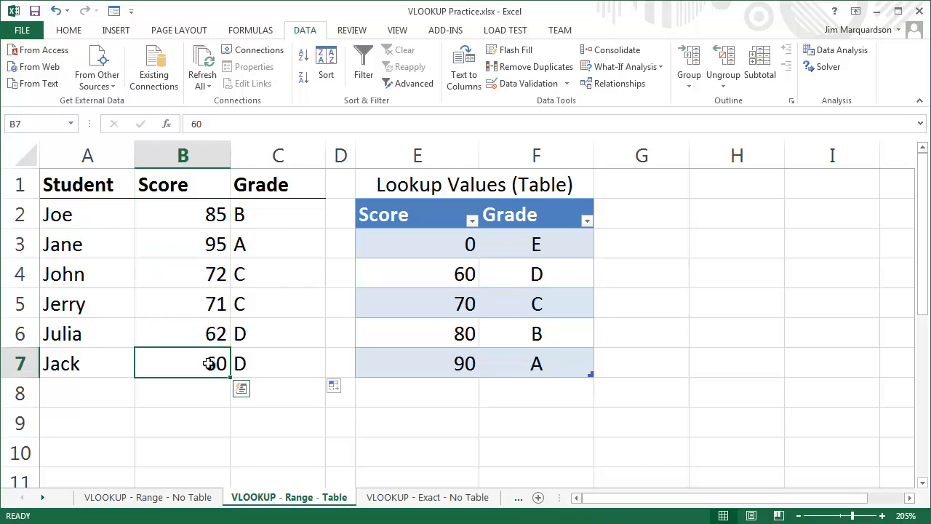
# Step: Change the range lookup argument of the C2 VLOOKUP to FALSE for an exact match and fill the formula down to C7
pyautogui.click(264, 216)
pyautogui.doubleClick(315, 124)
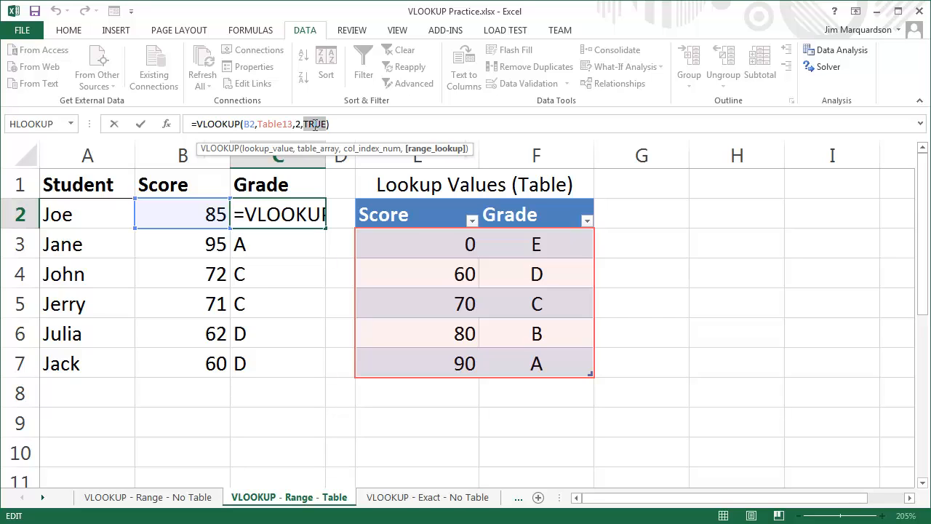
pyautogui.write('FALS')
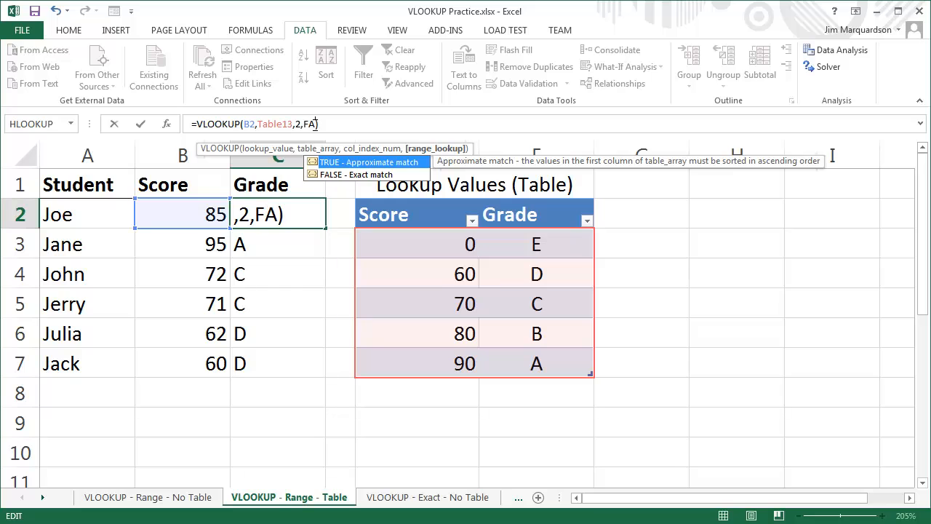
pyautogui.write('E')
pyautogui.press('Return')
pyautogui.press('Up')
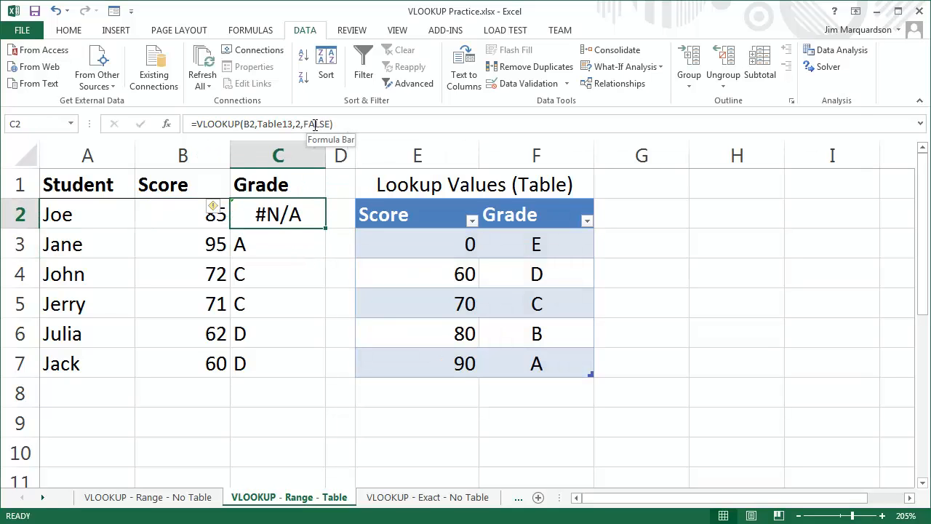
pyautogui.doubleClick(326, 229)
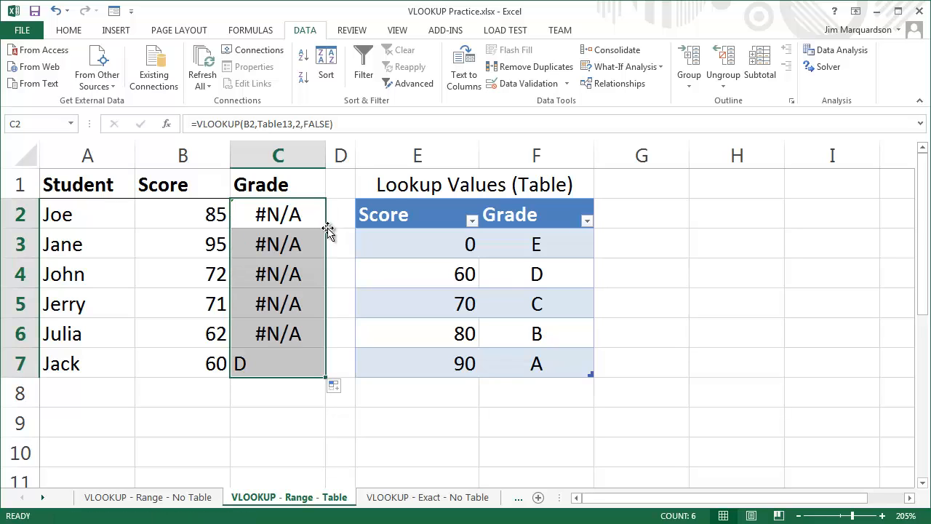
# Step: Check the exact-match results in C6 and C7, and look for the score in B2 among the lookup table's scores in E3:E7
pyautogui.click(299, 329)
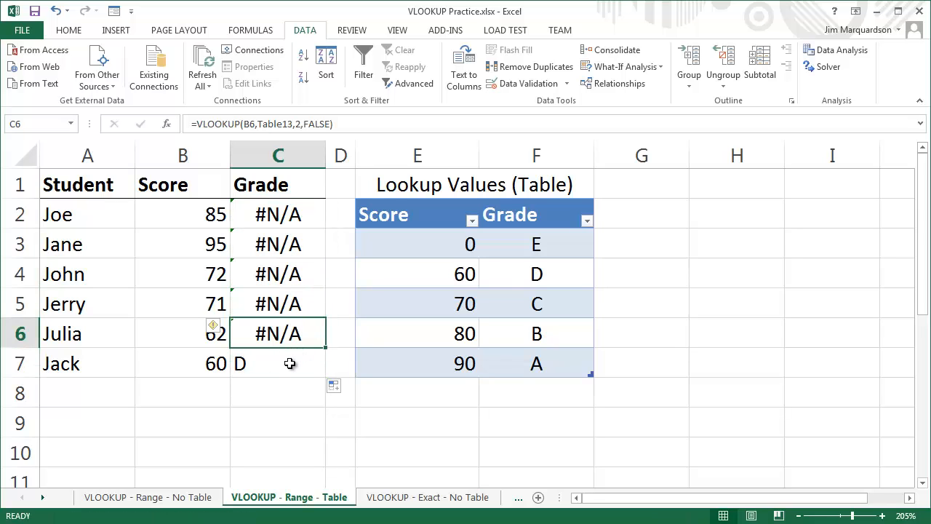
pyautogui.click(289, 364)
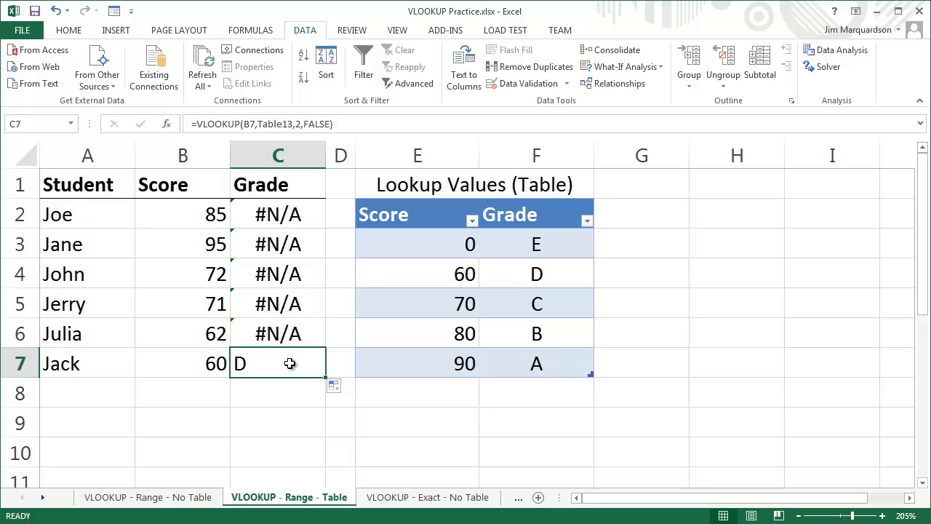
pyautogui.click(215, 216)
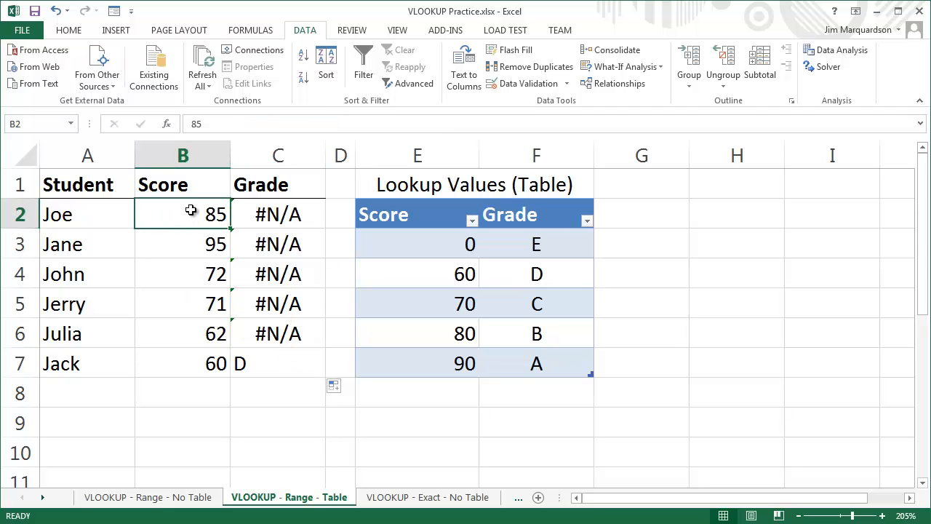
pyautogui.click(444, 244)
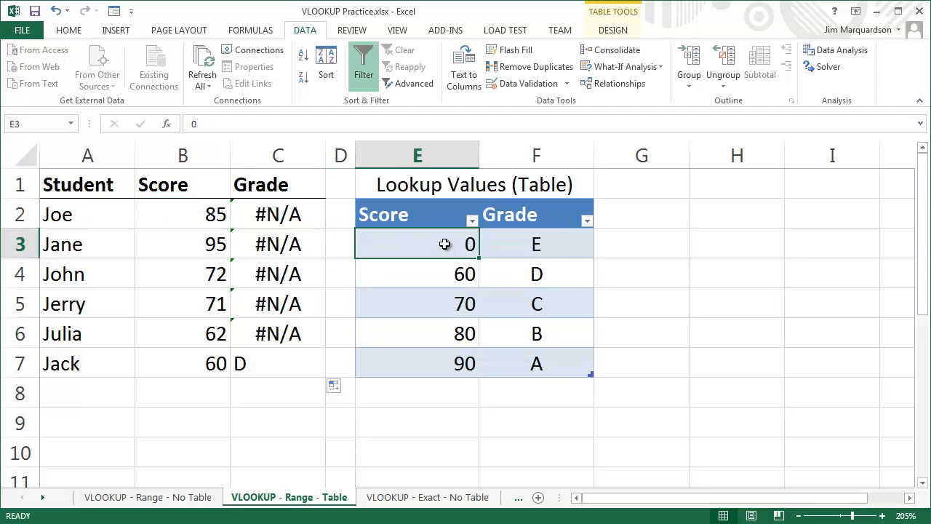
pyautogui.press('Down')
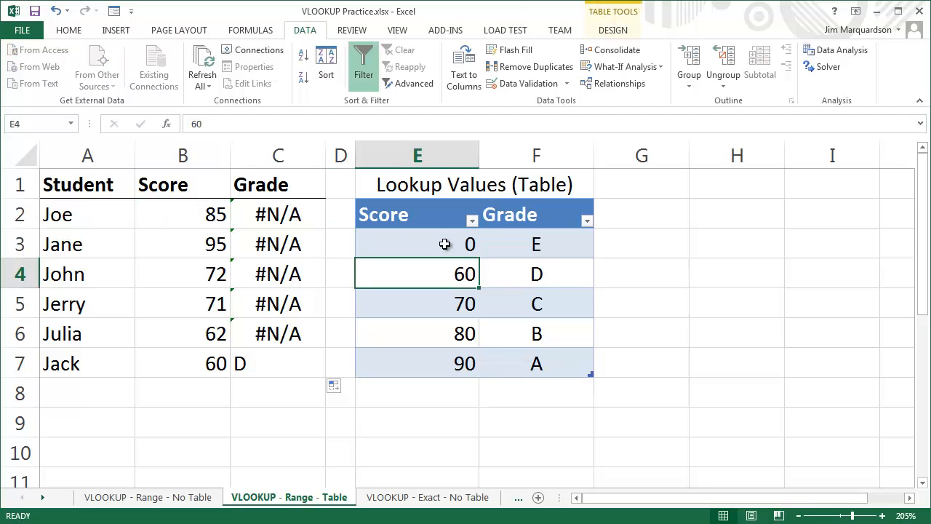
pyautogui.press('Down')
pyautogui.press('Down')
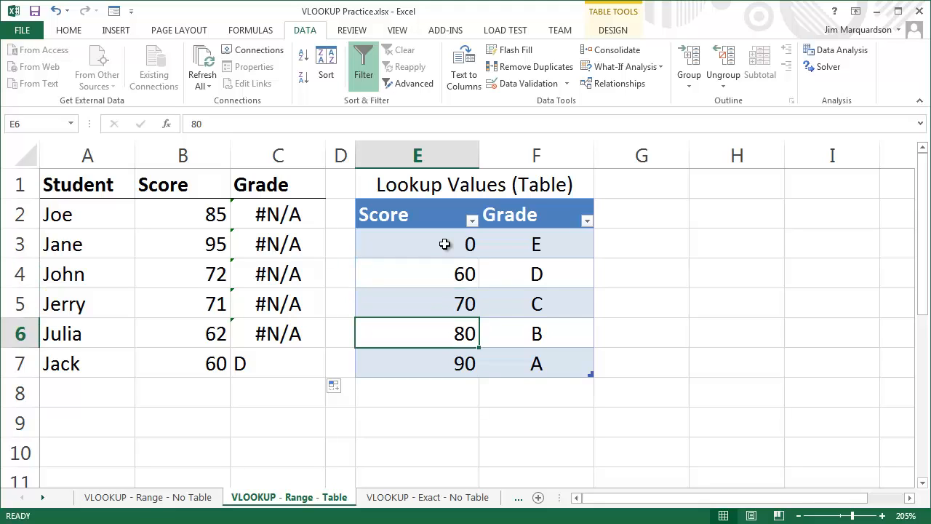
pyautogui.press('Down')
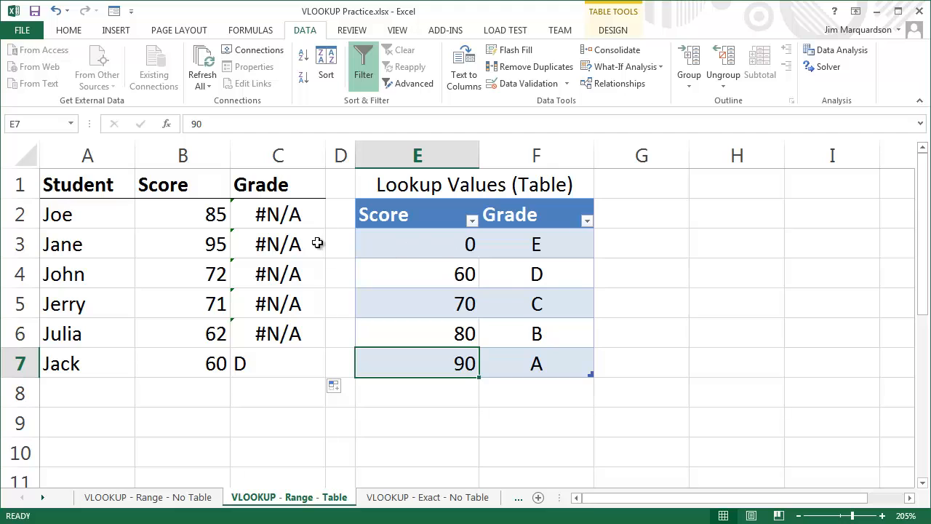
# Step: Compare the remaining student scores in B3:B7 with the lookup table, tracing the score in B7 to its grade in F4
pyautogui.click(279, 221)
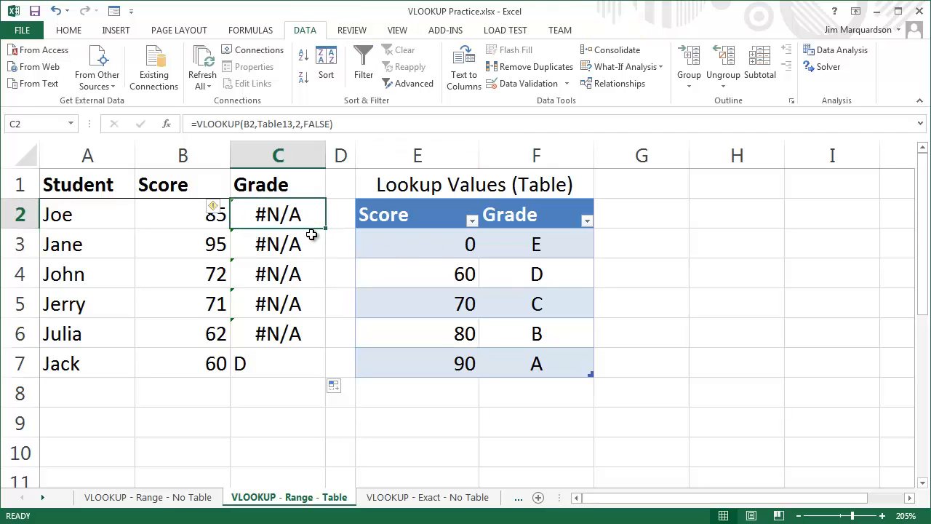
pyautogui.click(214, 251)
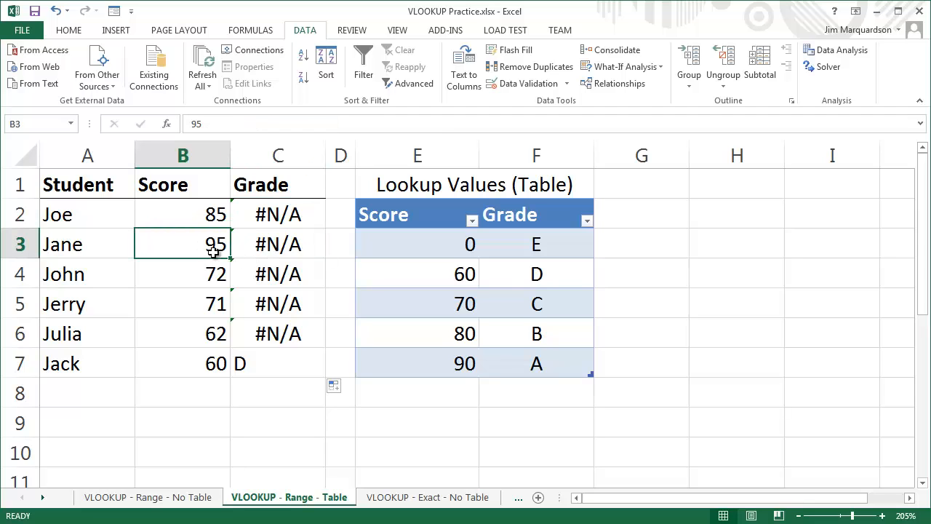
pyautogui.press('Down')
pyautogui.press('Down')
pyautogui.press('Down')
pyautogui.press('Down')
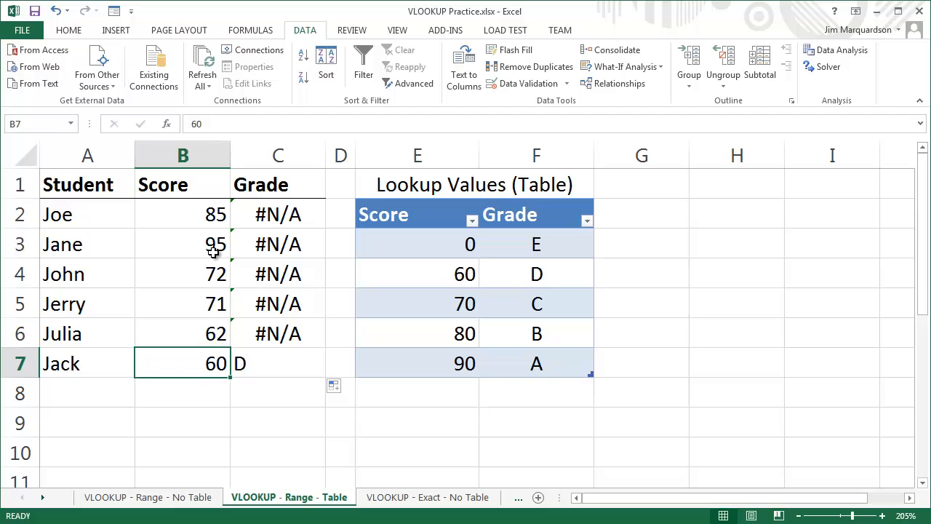
pyautogui.press('Right')
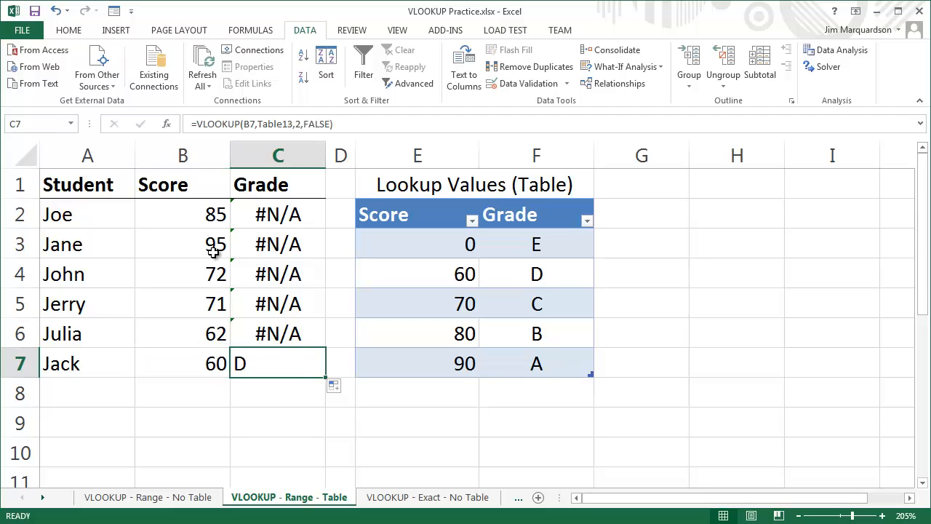
pyautogui.click(434, 255)
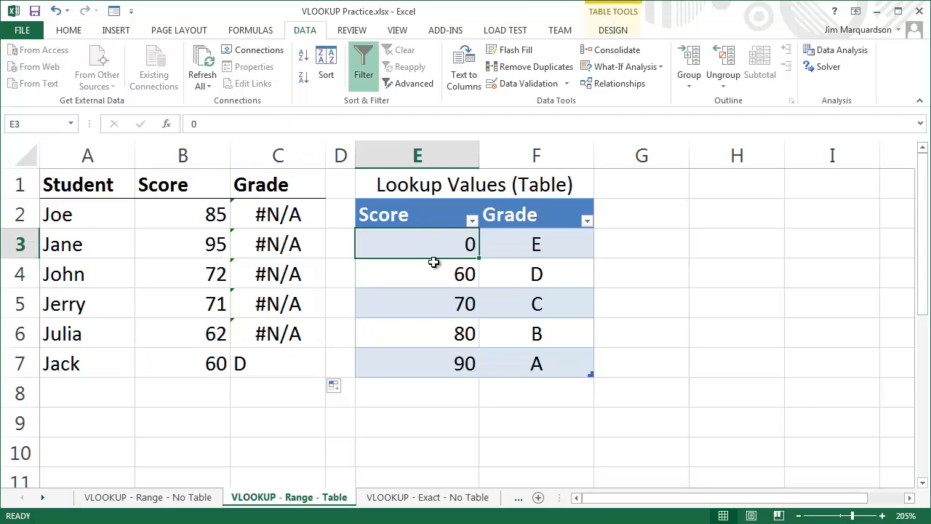
pyautogui.click(434, 262)
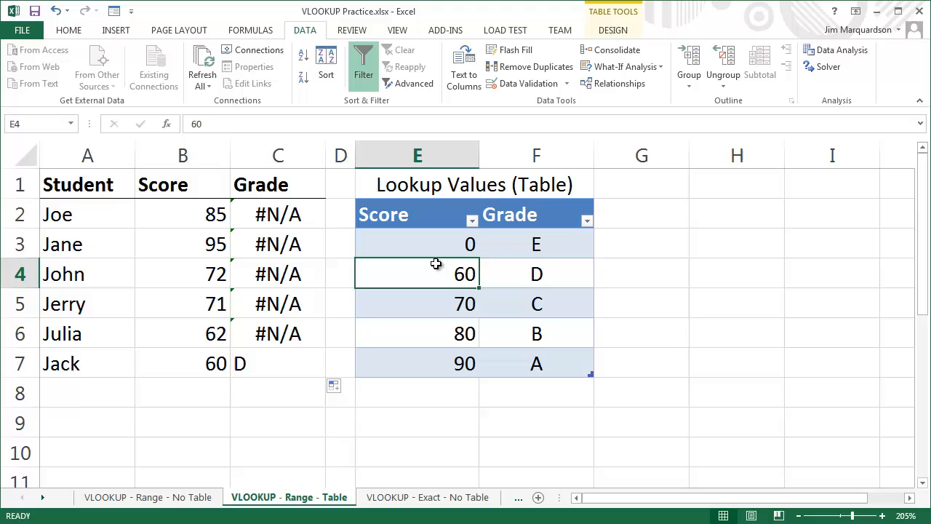
pyautogui.click(494, 277)
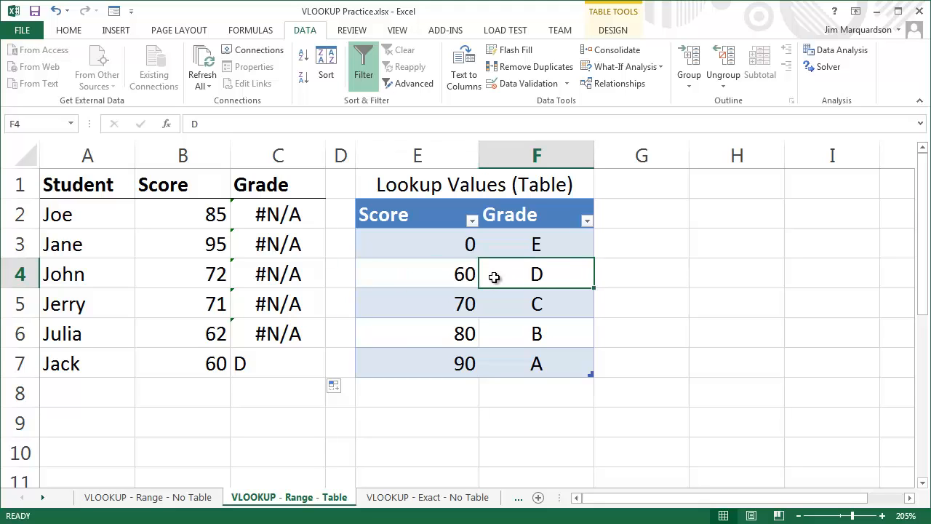
# Step: Set the range lookup argument of the VLOOKUP formula in C2 to TRUE for an approximate match
pyautogui.click(281, 218)
pyautogui.doubleClick(320, 125)
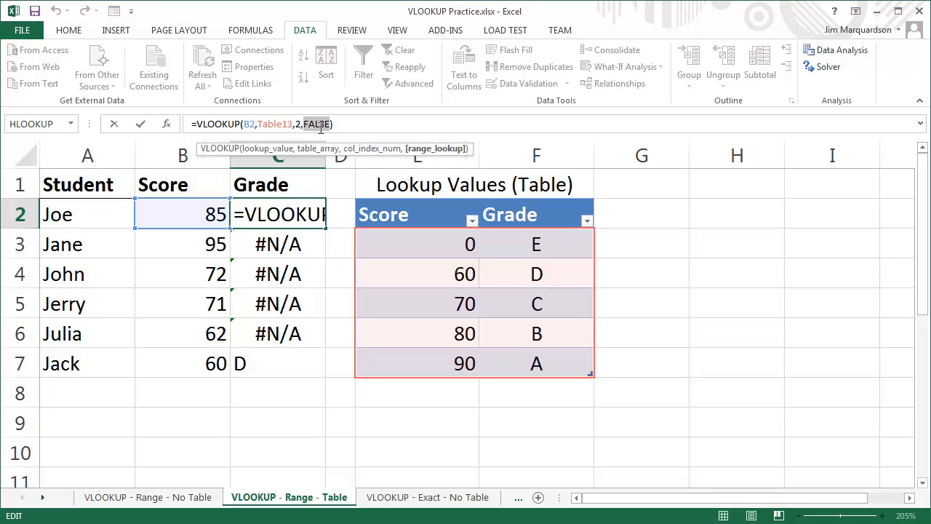
pyautogui.write('true')
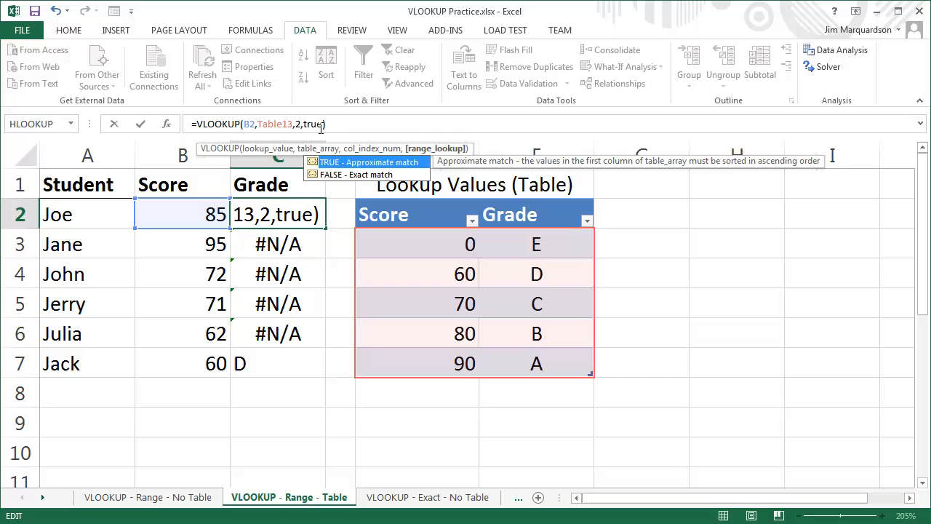
pyautogui.press('Return')
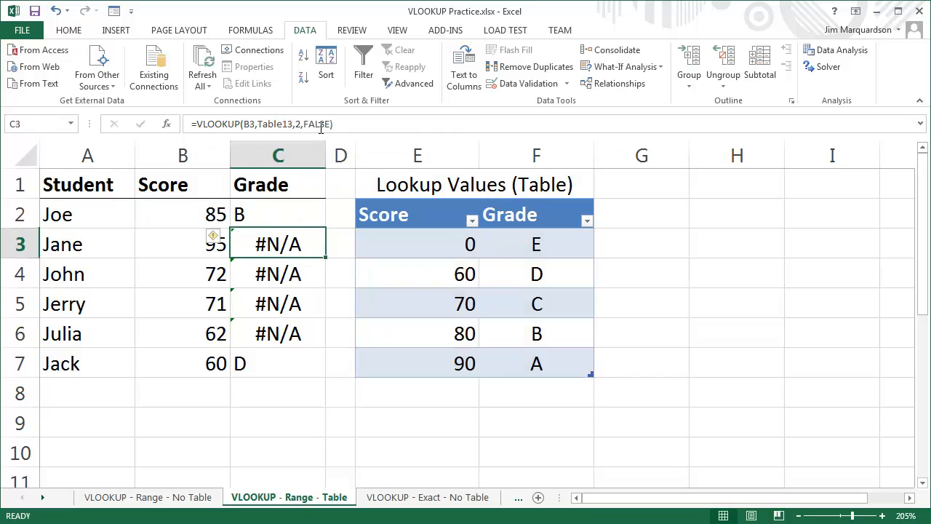
# Step: Fill the approximate-match VLOOKUP formula in C2 down to C7
pyautogui.press('Up')
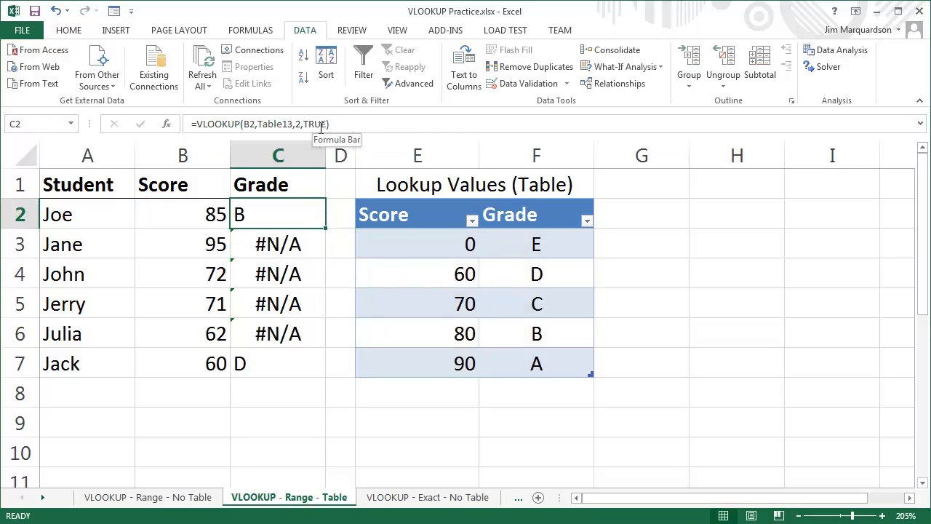
pyautogui.doubleClick(326, 228)
pyautogui.click(299, 210)
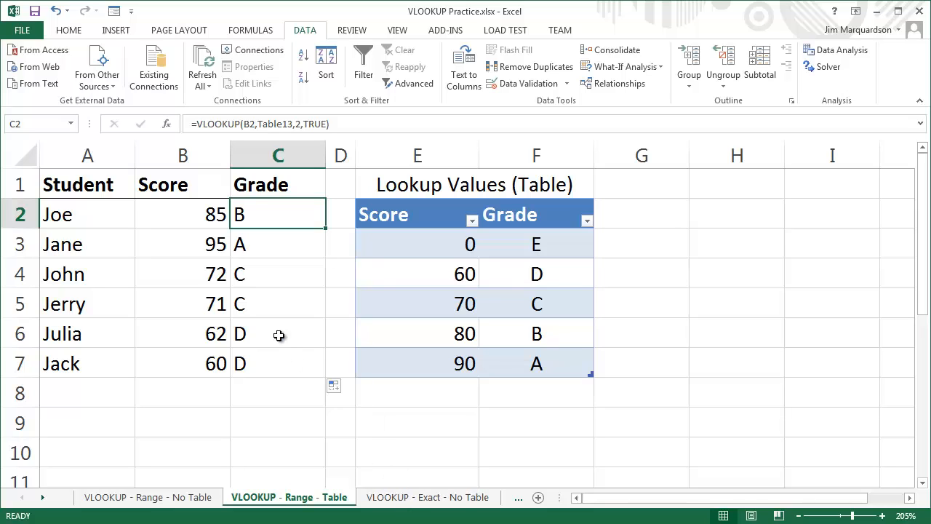
# Step: Switch to the VLOOKUP - Exact - No Table worksheet and enlarge the view to 175%
pyautogui.click(410, 498)
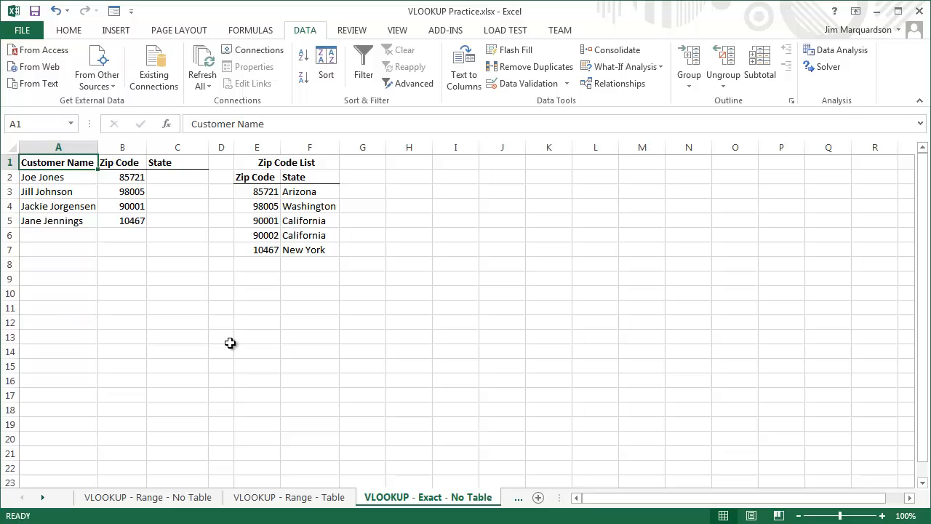
pyautogui.scroll(4, 230, 342)
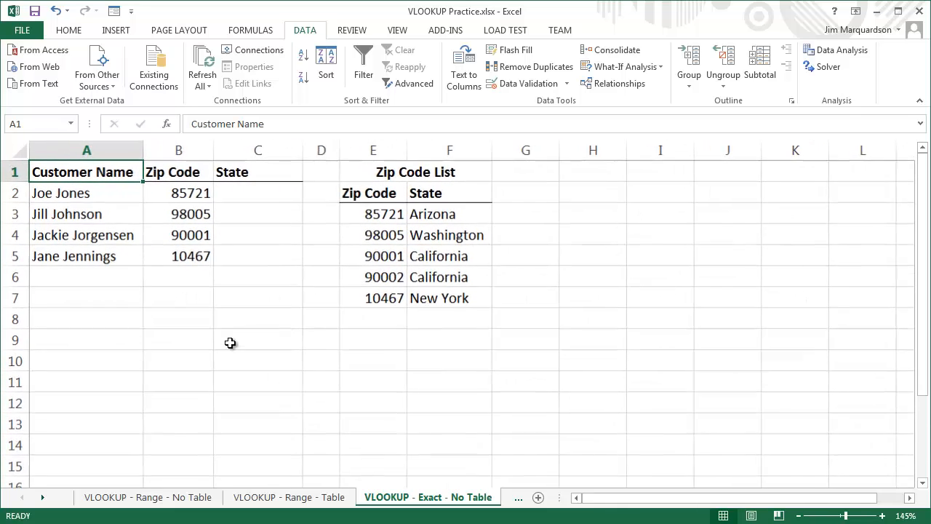
pyautogui.scroll(1, 230, 342)
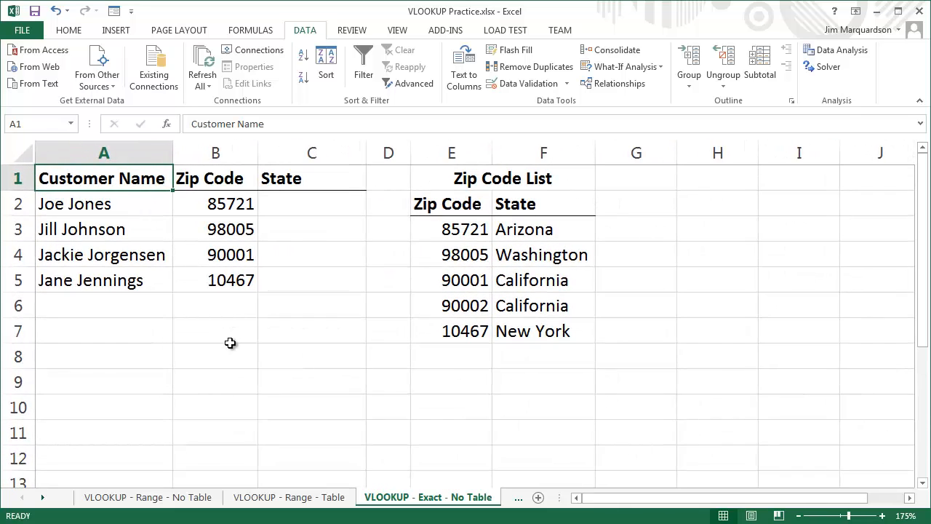
# Step: Examine the first customer's row in A2:C2 and the zip codes and states of the Zip Code List in E3:F7
pyautogui.click(121, 204)
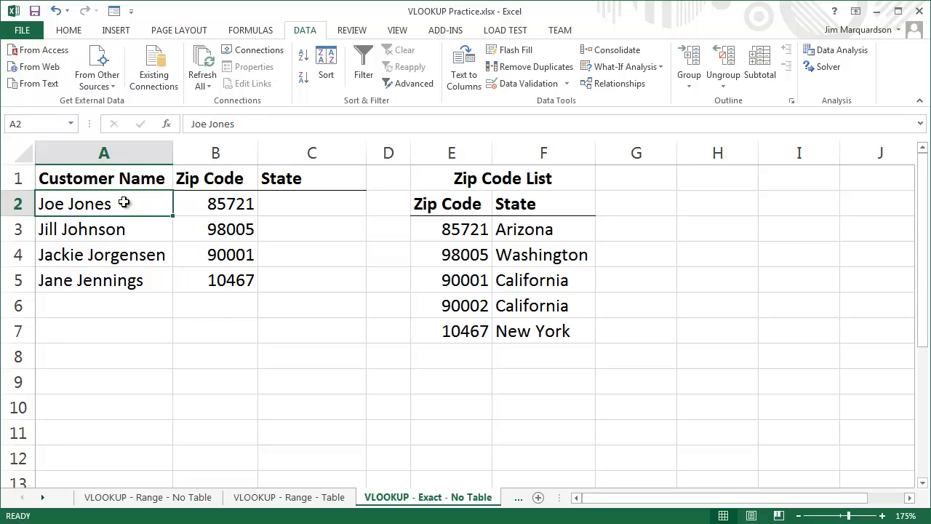
pyautogui.click(217, 204)
pyautogui.click(293, 201)
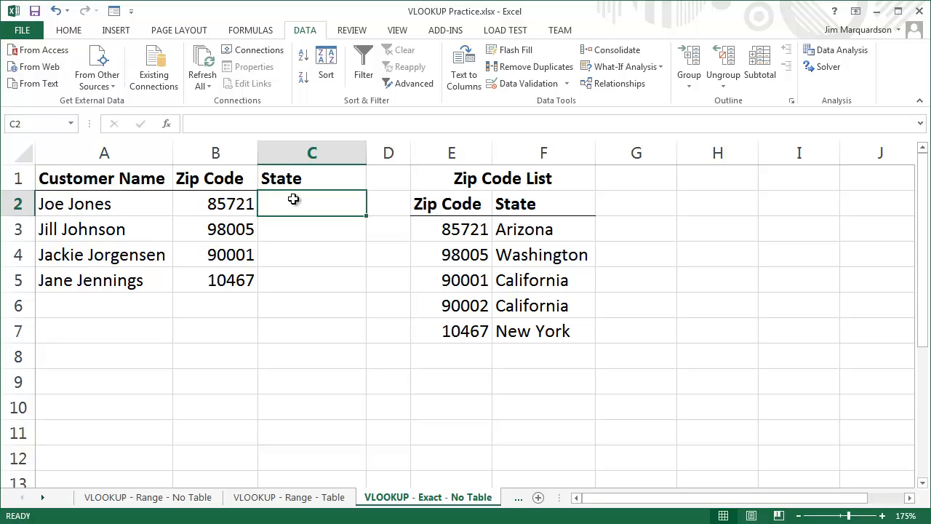
pyautogui.click(457, 230)
pyautogui.moveTo(459, 231); pyautogui.dragTo(500, 328)
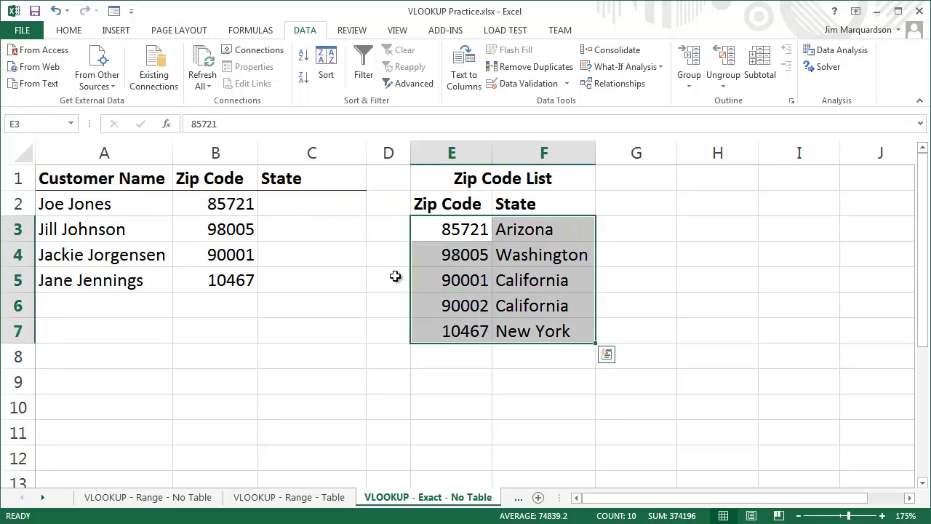
pyautogui.click(313, 207)
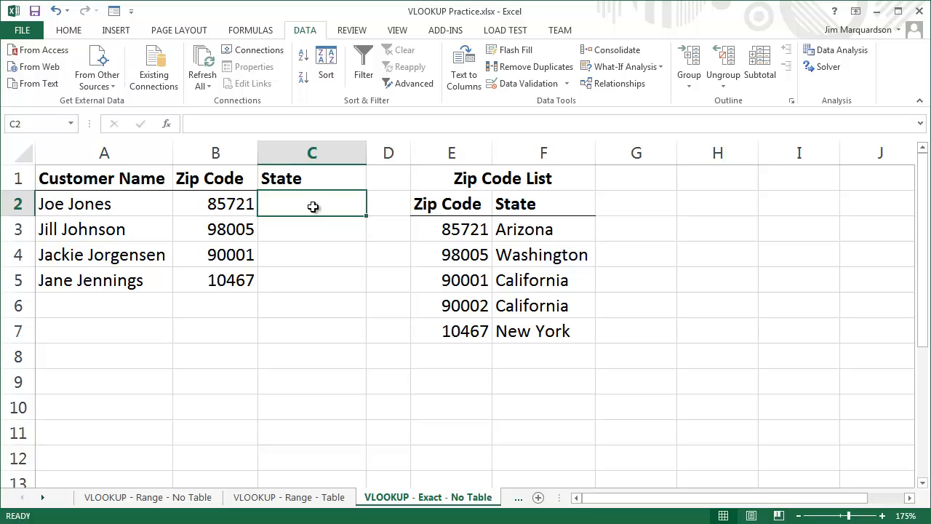
pyautogui.click(255, 208)
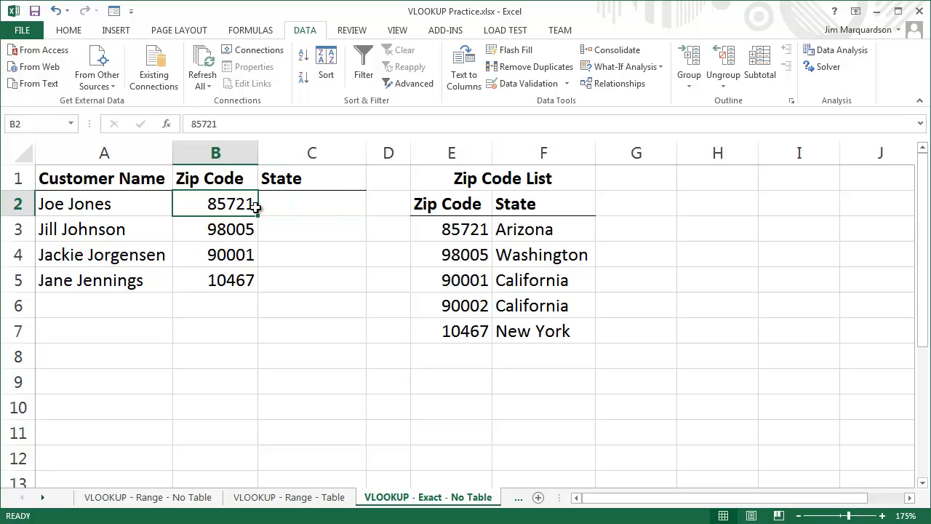
pyautogui.moveTo(442, 228); pyautogui.dragTo(497, 342)
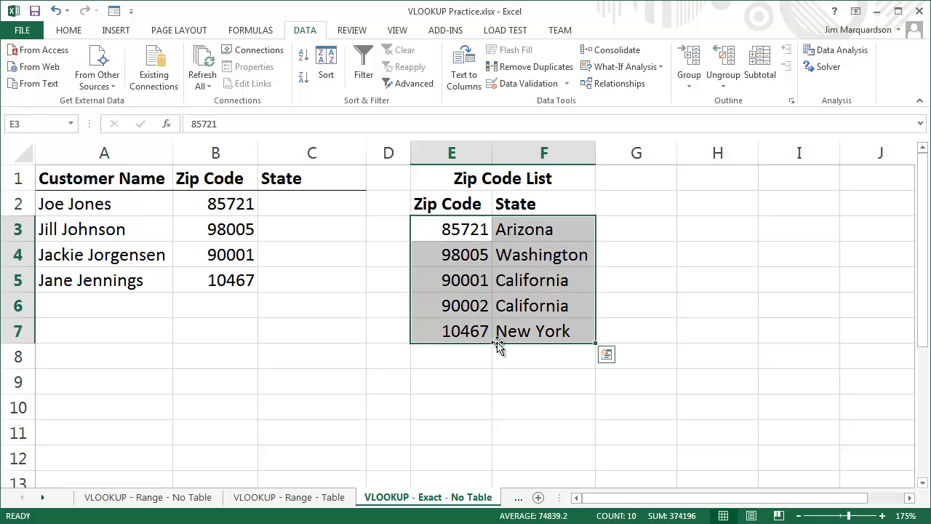
pyautogui.click(526, 232)
pyautogui.moveTo(458, 229); pyautogui.dragTo(463, 329)
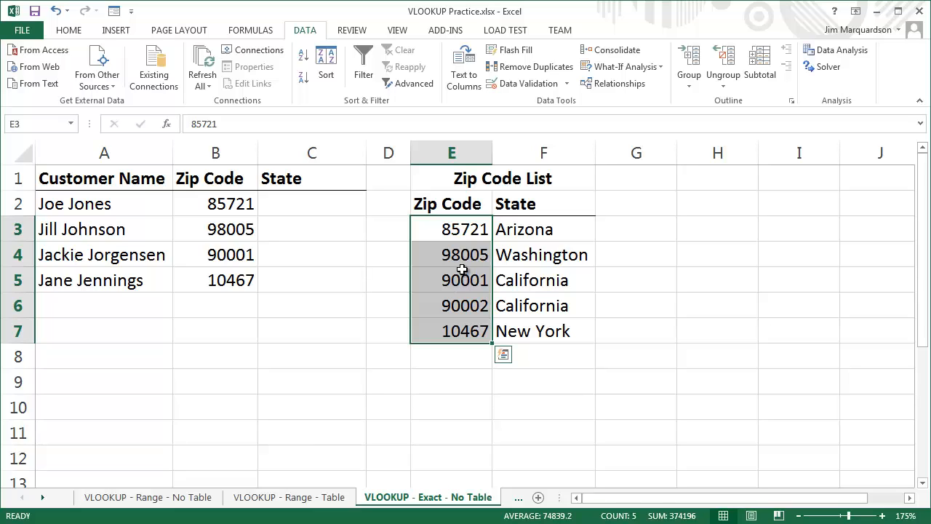
pyautogui.click(443, 254)
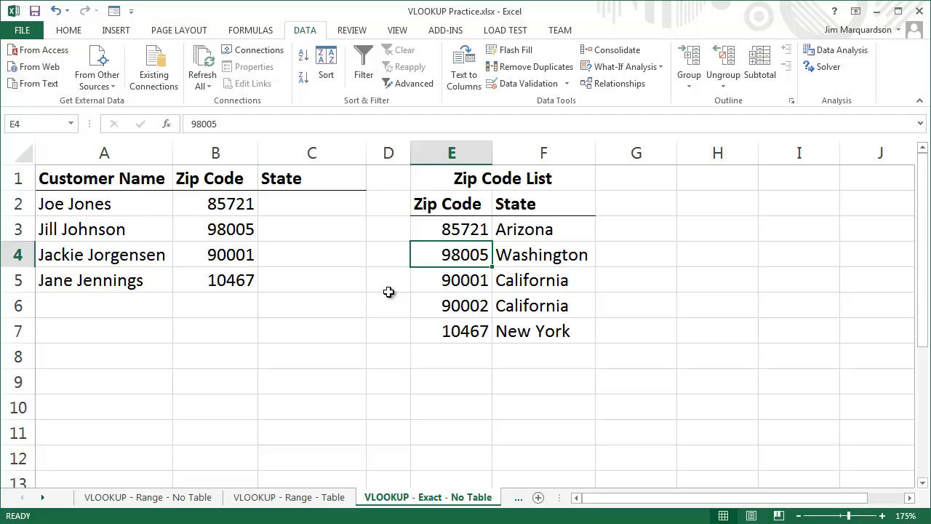
# Step: Start a VLOOKUP formula in the State cell C2 with the zip code in B2 as the lookup value
pyautogui.click(312, 204)
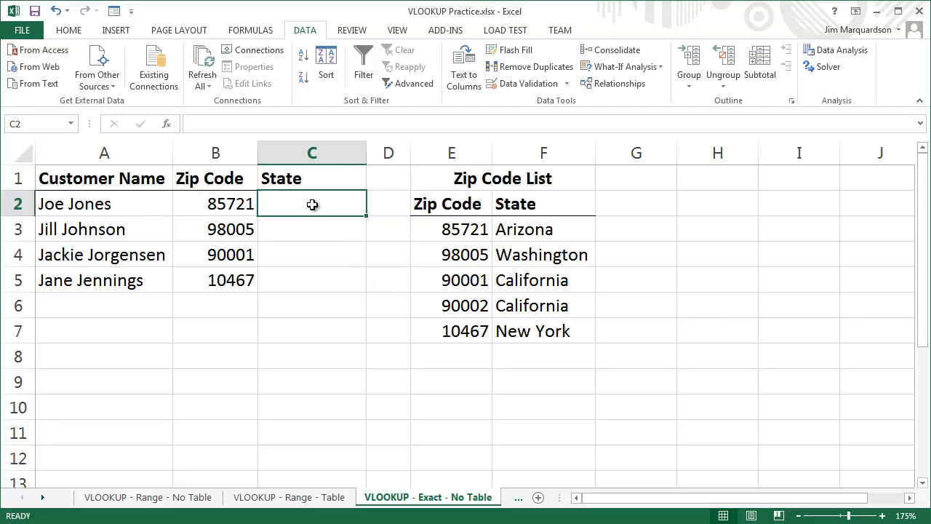
pyautogui.write('=')
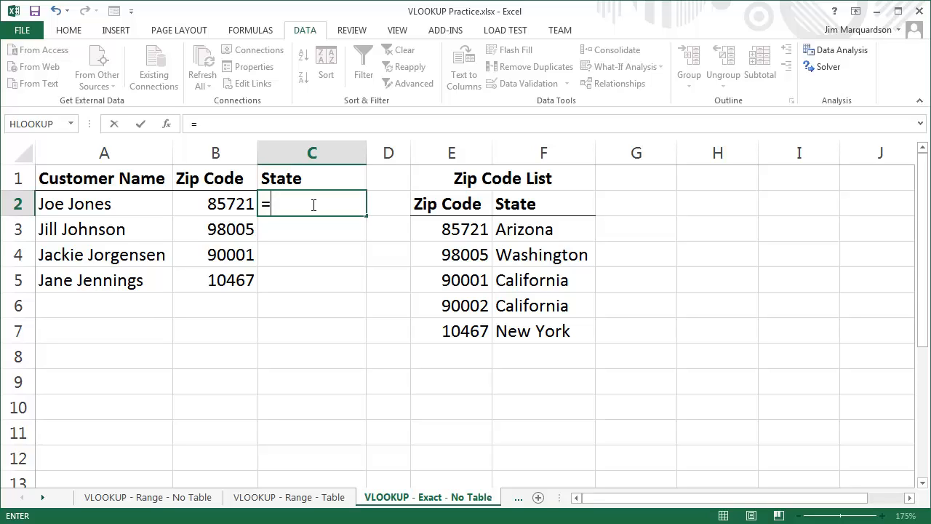
pyautogui.write('vl')
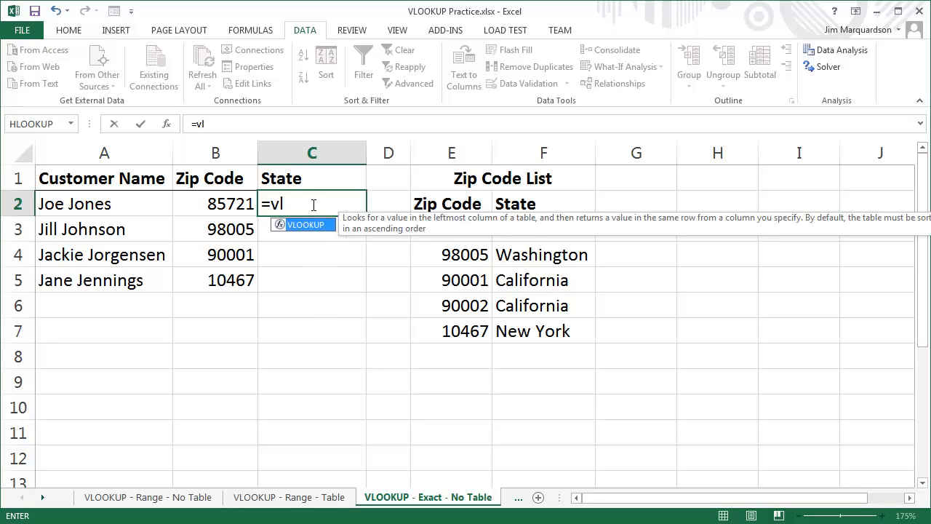
pyautogui.press('Tab')
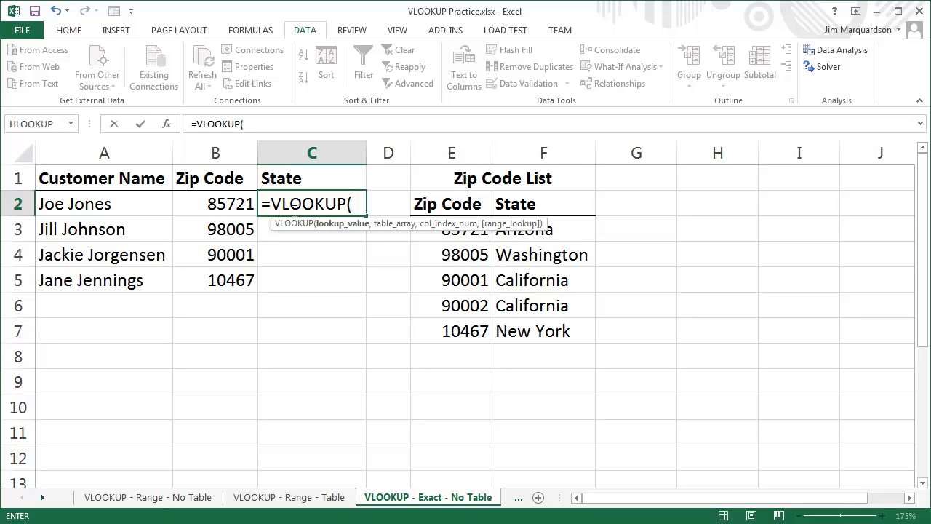
pyautogui.click(240, 206)
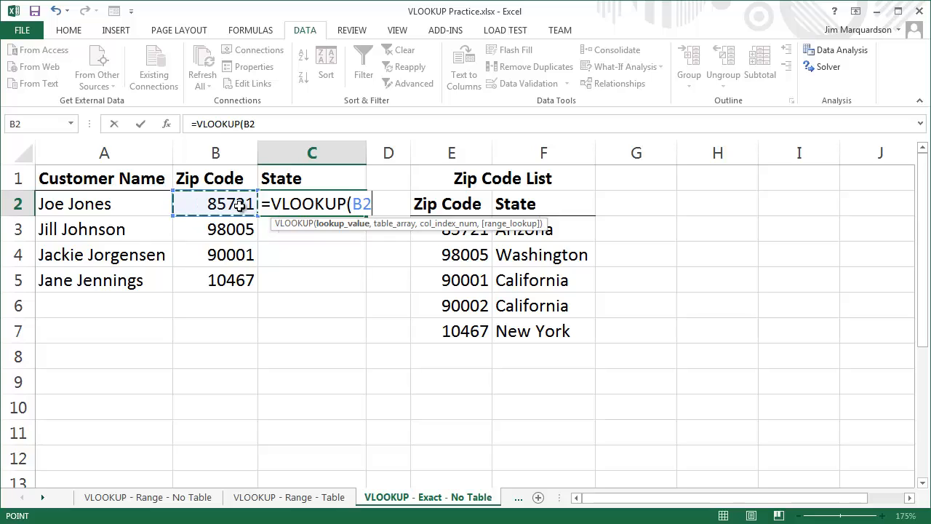
pyautogui.write(',')
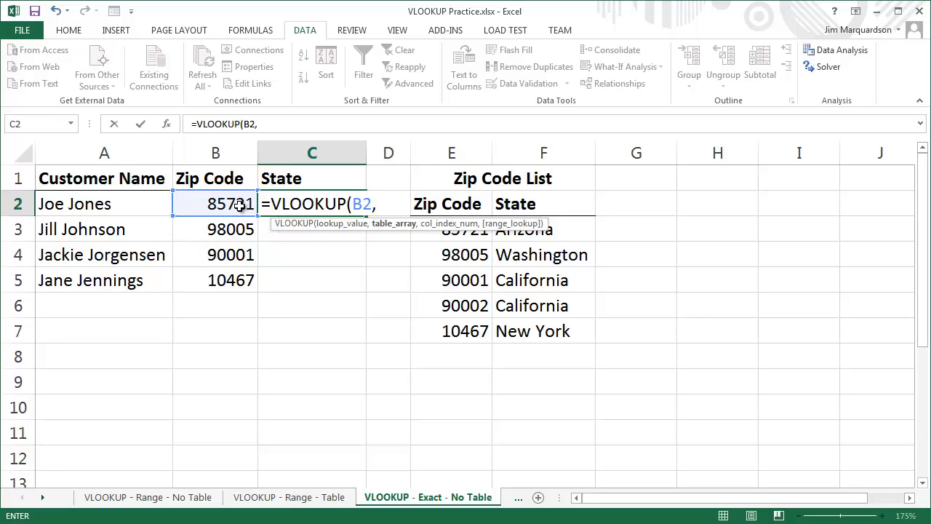
# Step: Complete the C2 VLOOKUP with the absolute range $E$3:$F$7, column index 2 and FALSE for an exact match
pyautogui.click(514, 330)
pyautogui.moveTo(514, 329); pyautogui.dragTo(466, 232)
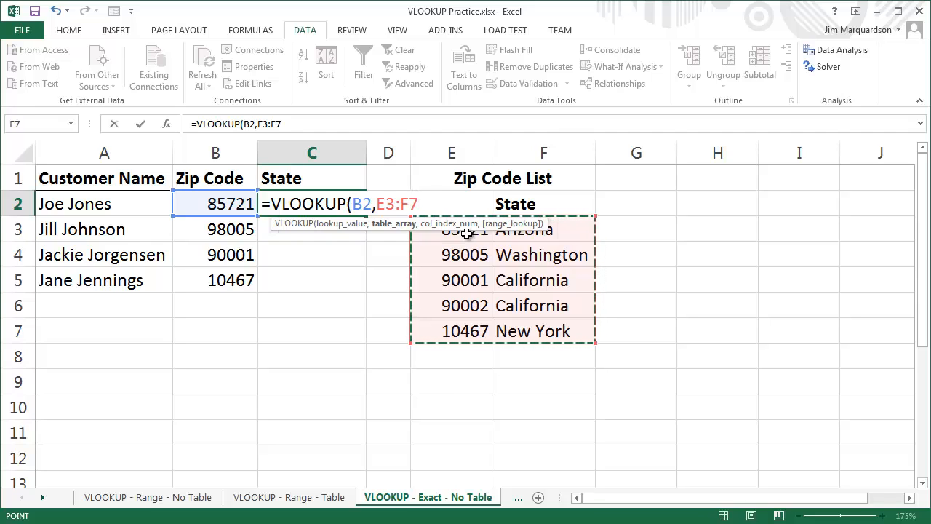
pyautogui.press('F4')
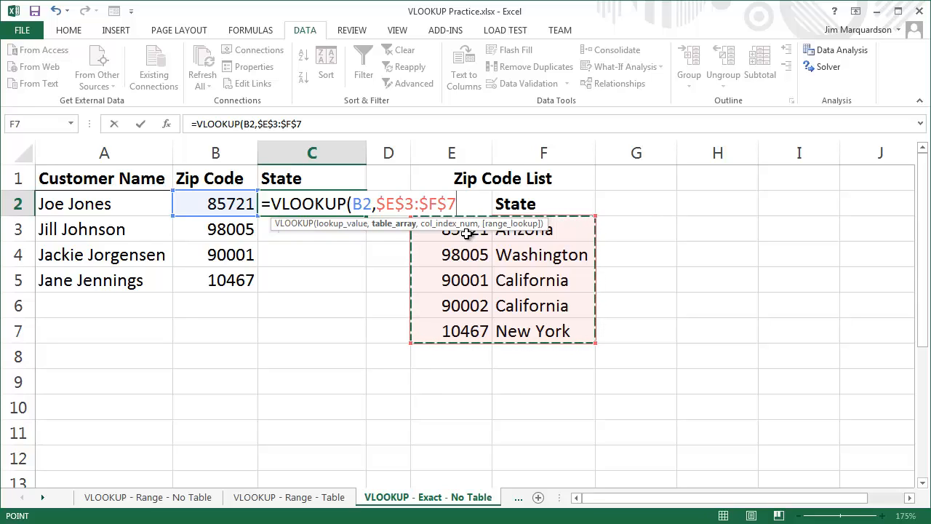
pyautogui.write(',')
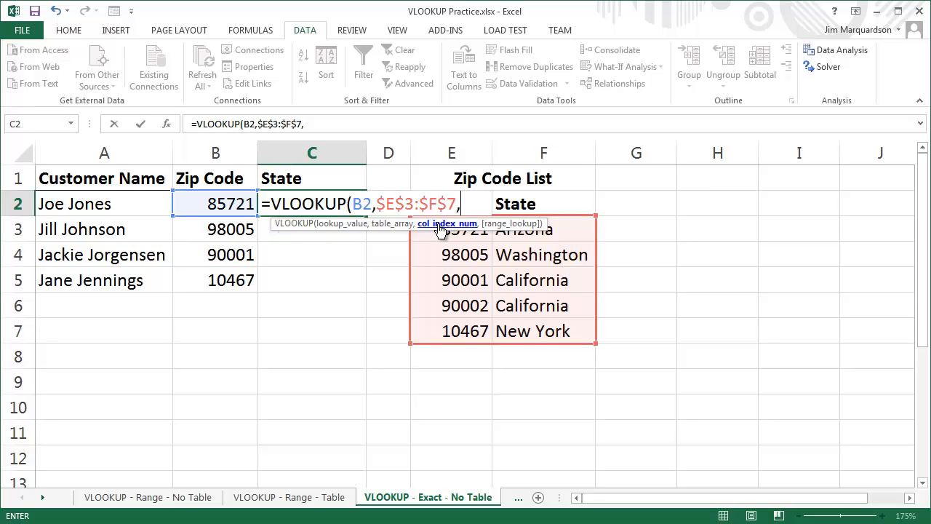
pyautogui.write('2,')
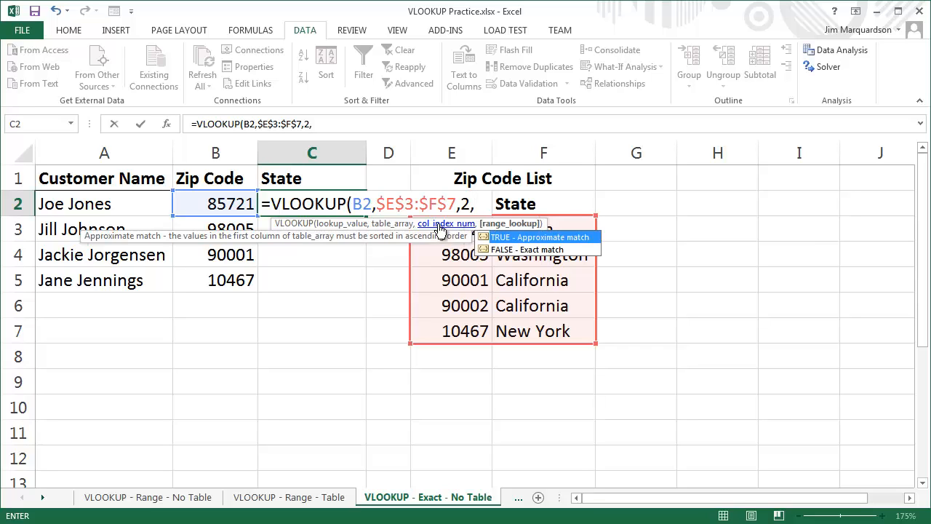
pyautogui.write('false')
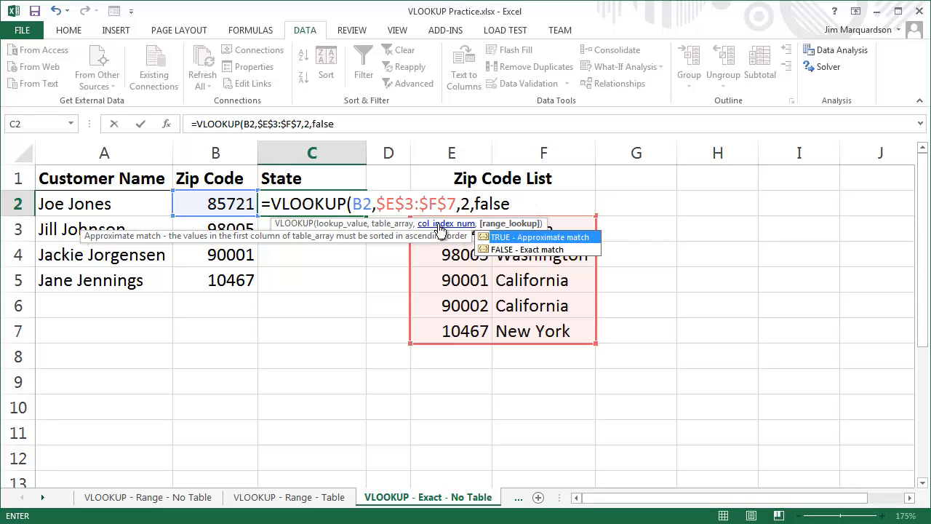
pyautogui.write(')')
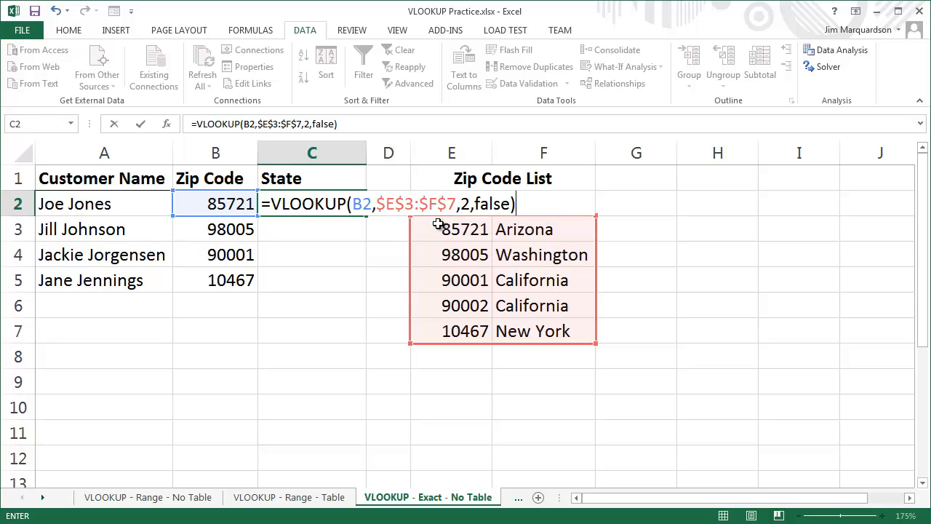
pyautogui.press('Return')
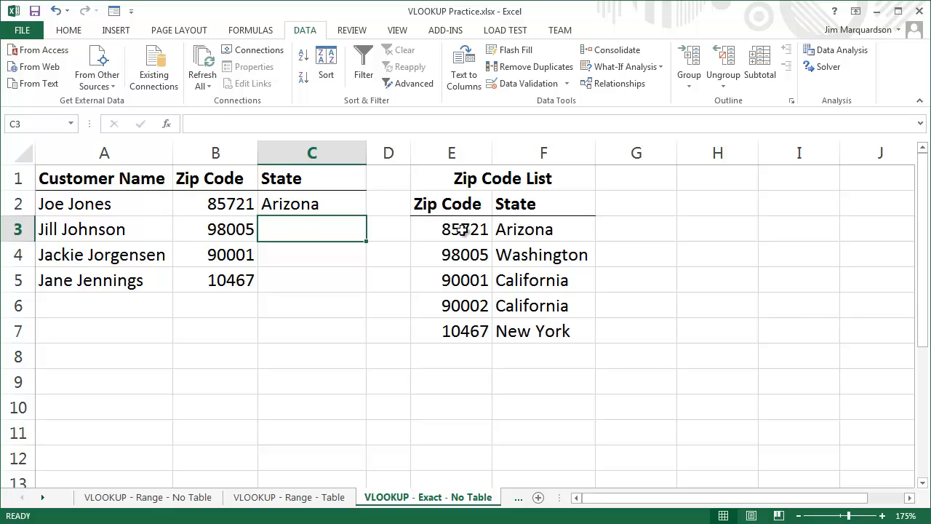
# Step: Fill the C2 VLOOKUP formula down to C5 and check the zip codes in B4 and B5 against the Zip Code List
pyautogui.moveTo(463, 229); pyautogui.dragTo(500, 230)
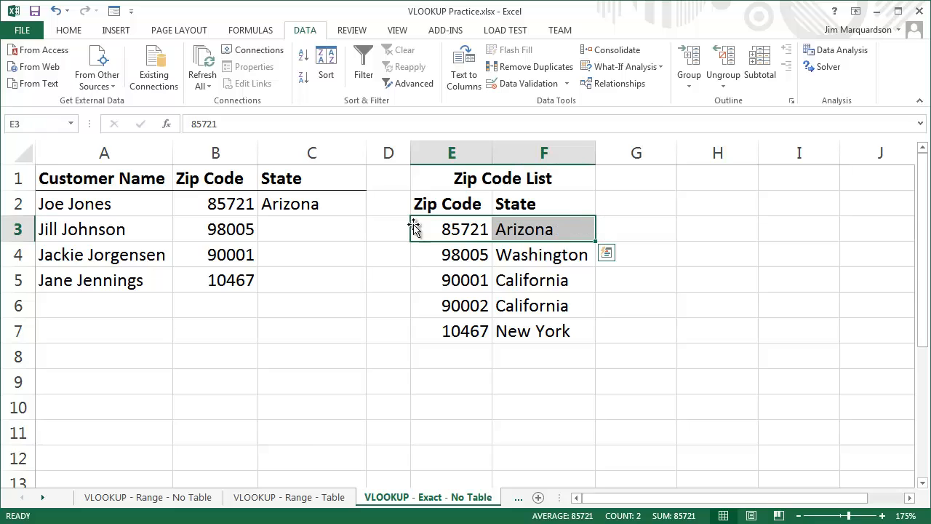
pyautogui.click(338, 210)
pyautogui.doubleClick(368, 215)
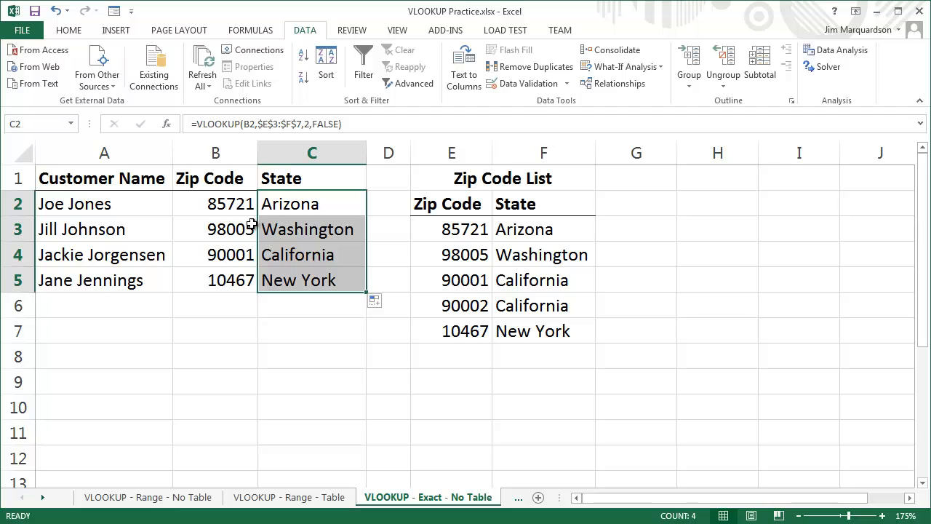
pyautogui.click(213, 259)
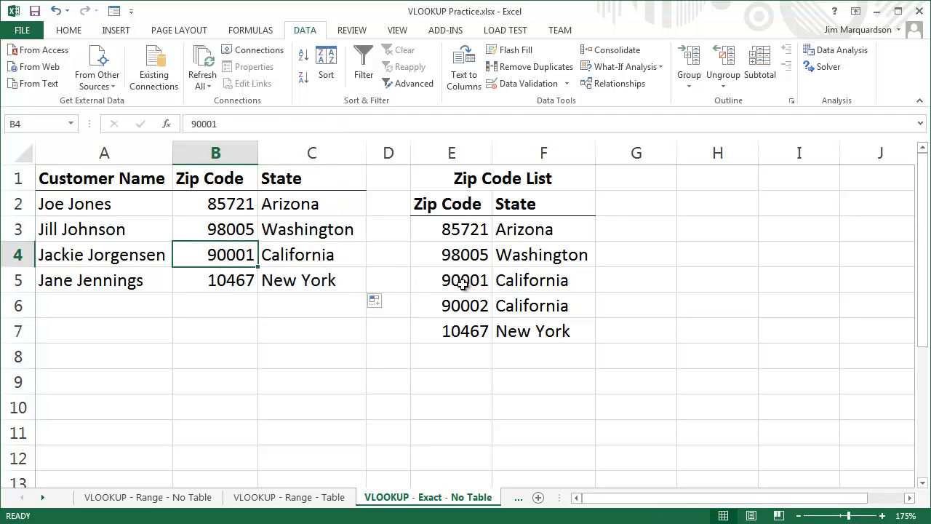
pyautogui.moveTo(481, 280); pyautogui.dragTo(501, 278)
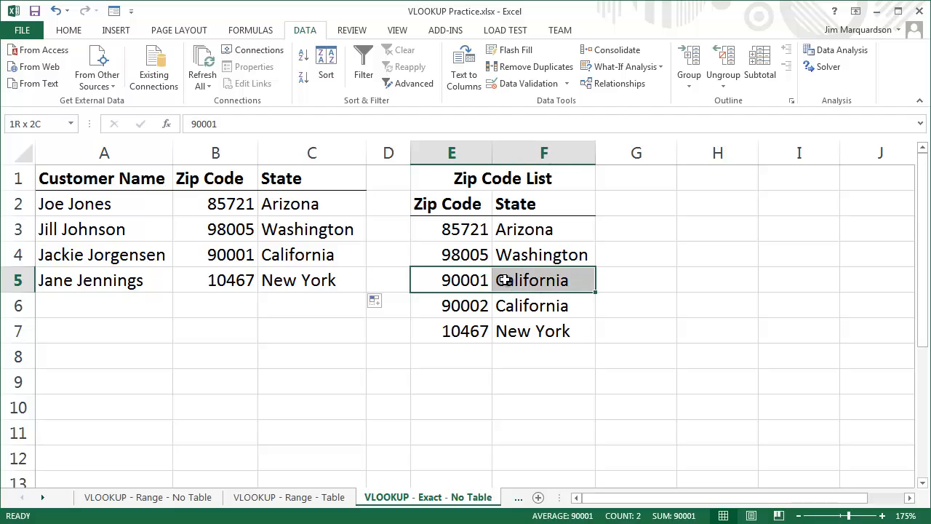
pyautogui.click(233, 282)
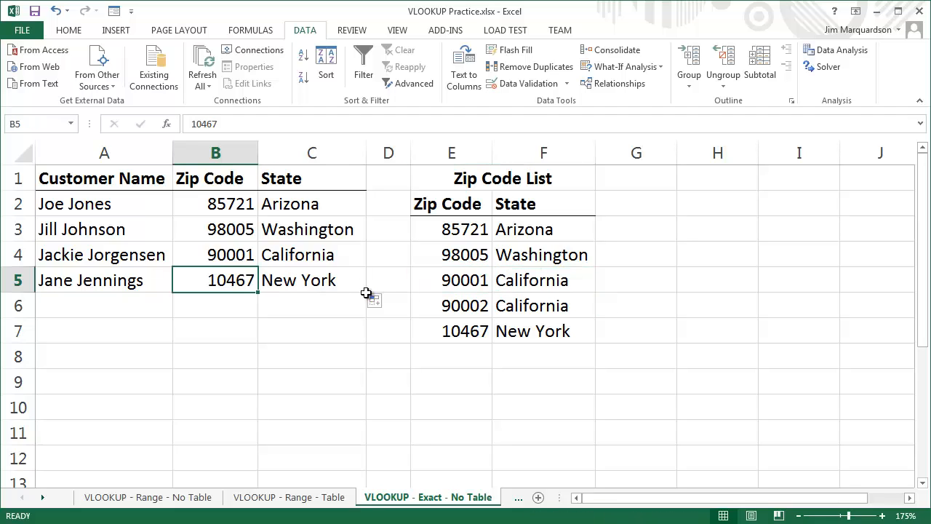
pyautogui.click(323, 209)
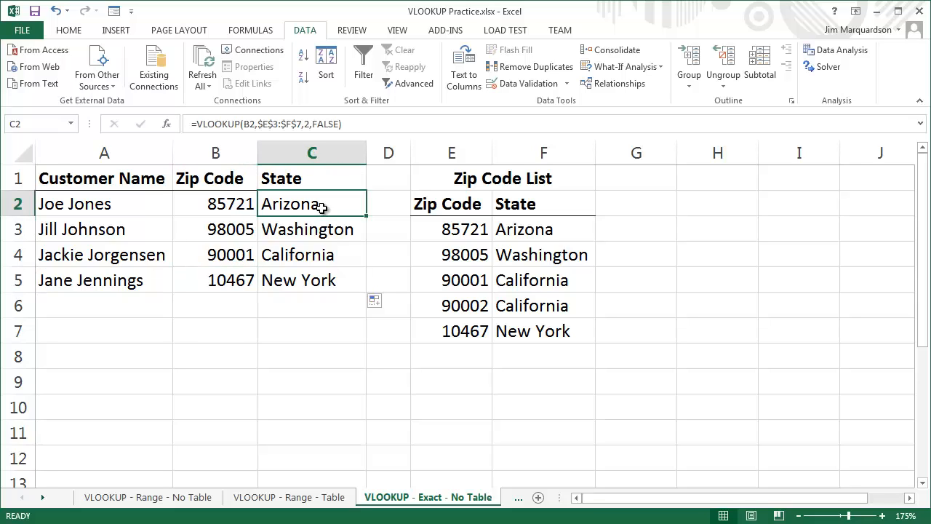
# Step: Enter "New Customer" as the customer name in A6
pyautogui.click(136, 304)
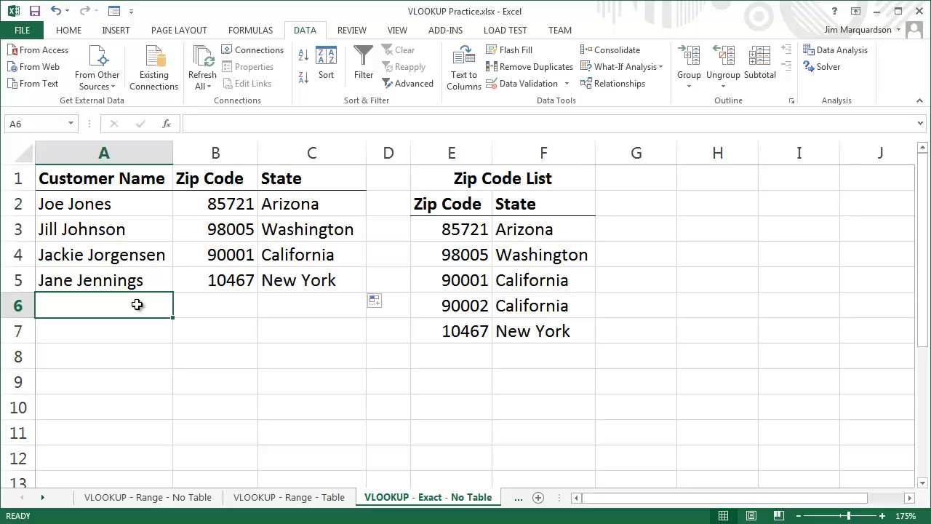
pyautogui.write('New Customer')
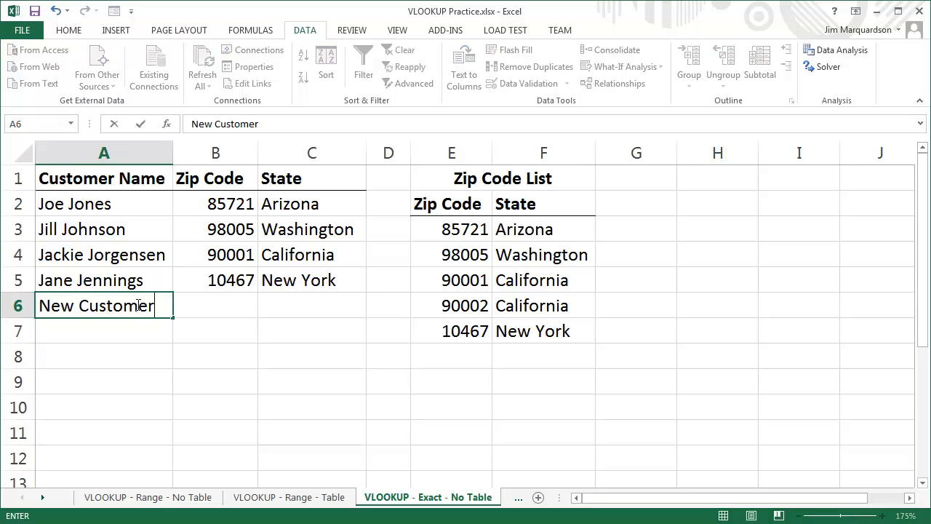
pyautogui.press('Tab')
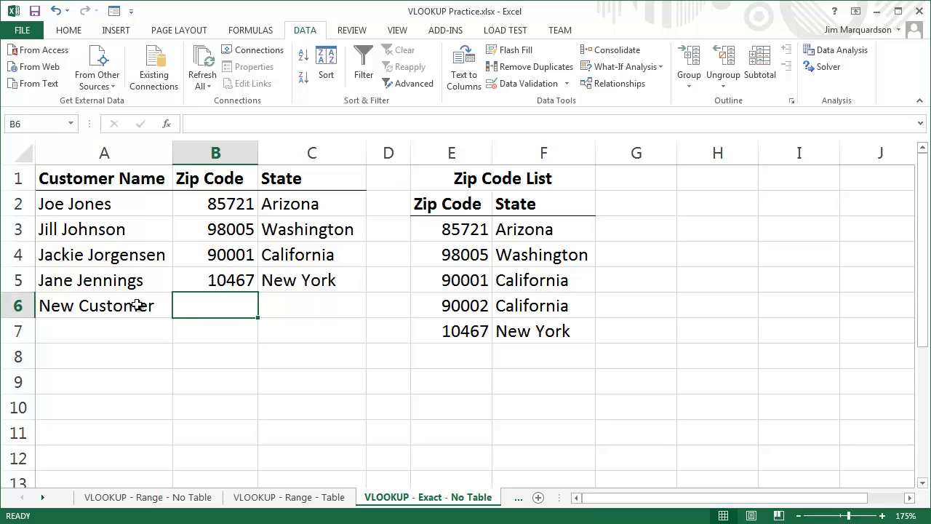
# Step: Enter 98765 as the new customer's zip code in B6 and check the lookup range of the VLOOKUP in C6
pyautogui.write('9876')
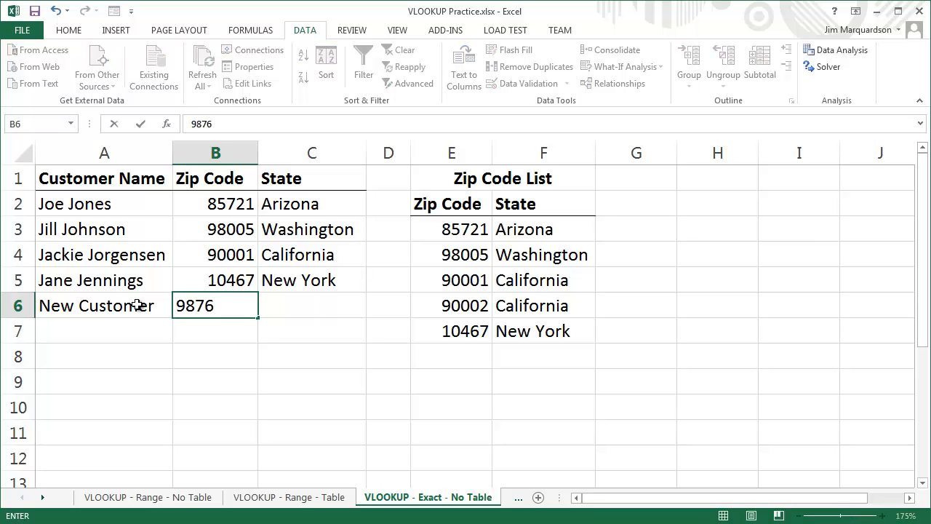
pyautogui.write('5')
pyautogui.press('Return')
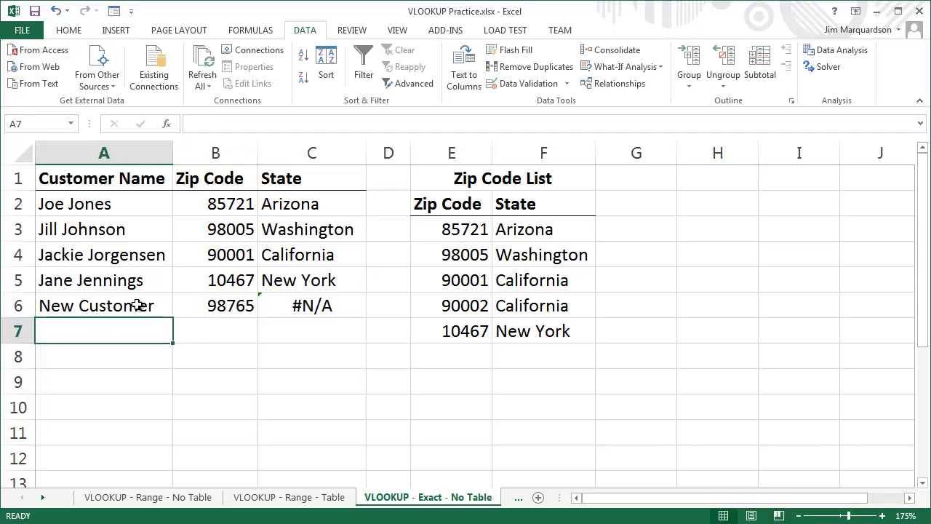
pyautogui.press('Up')
pyautogui.press('Right')
pyautogui.press('Right')
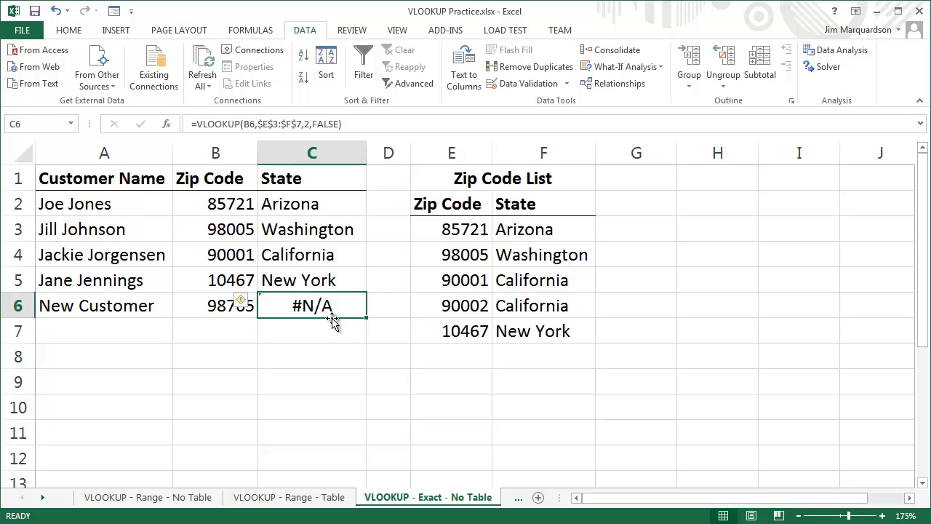
pyautogui.press('F2')
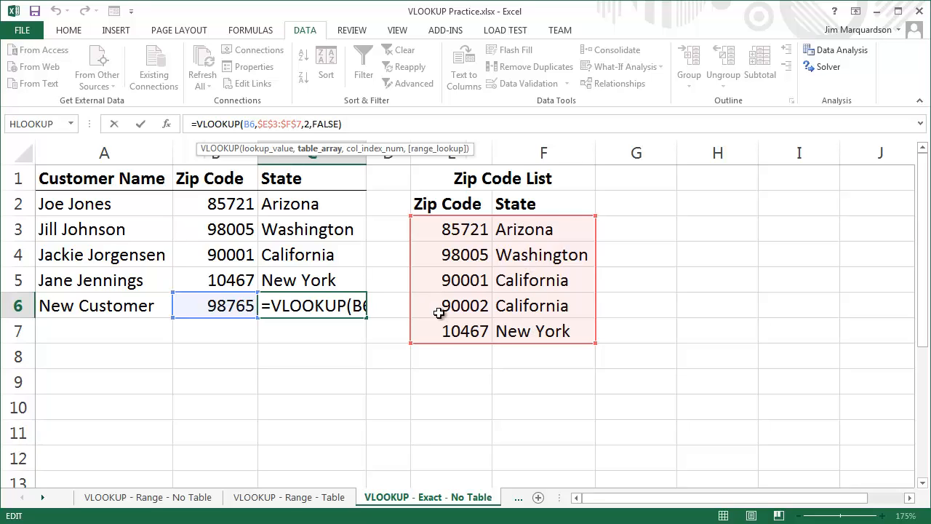
pyautogui.hotkey('ctrl', 'Return')
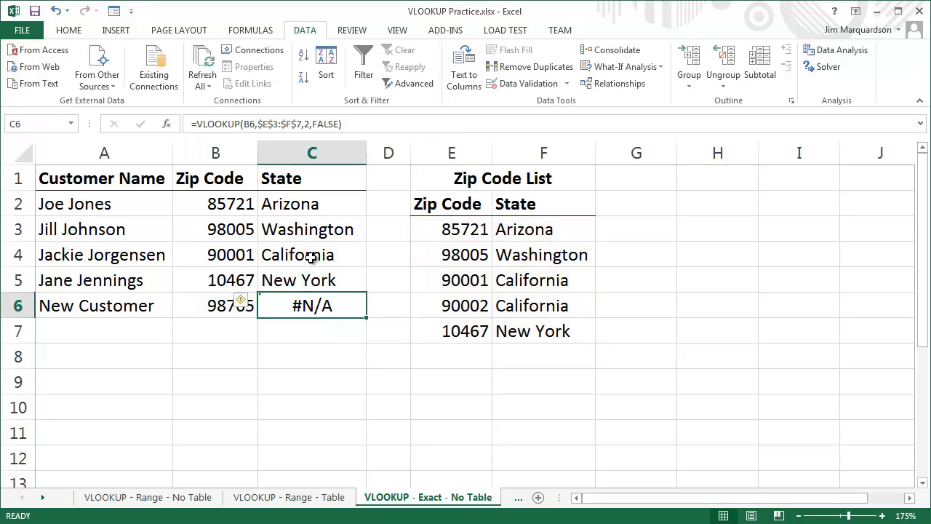
pyautogui.click(212, 337)
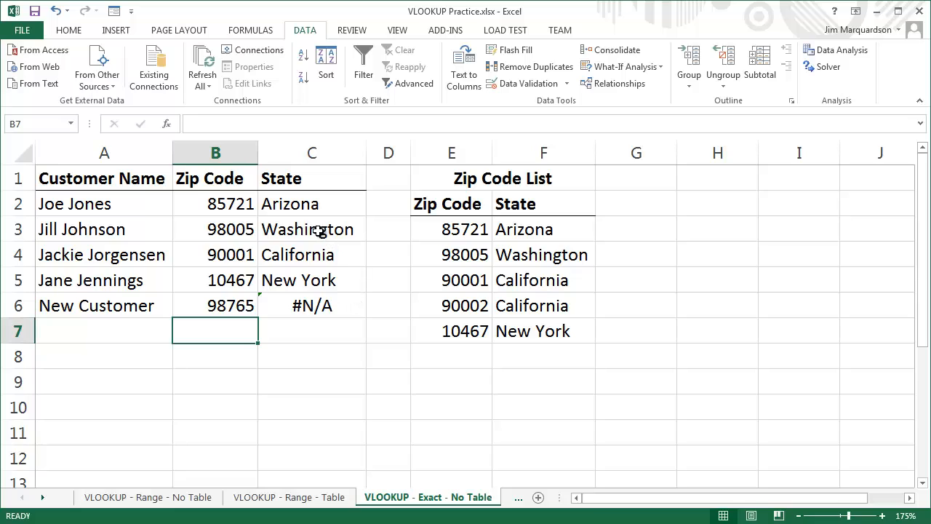
# Step: Change the match argument of the C2 VLOOKUP to TRUE and fill the formula down to C6
pyautogui.click(295, 210)
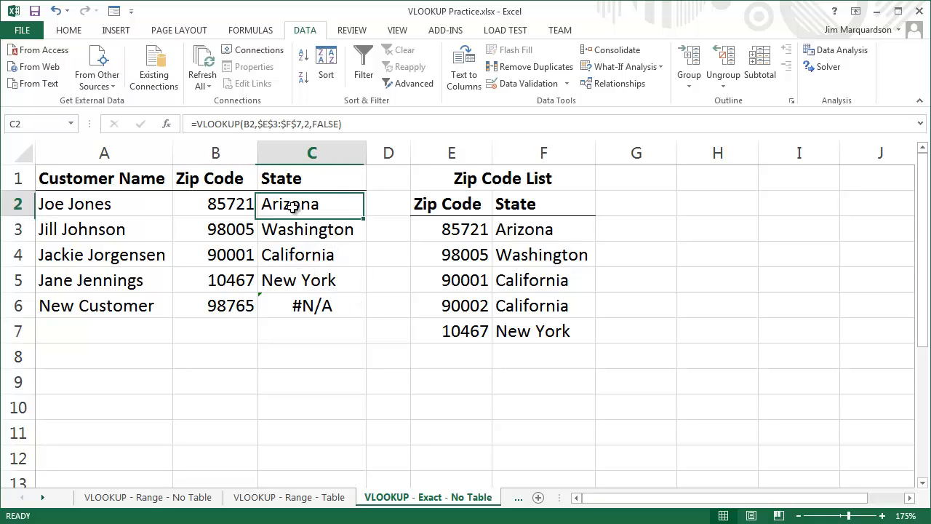
pyautogui.doubleClick(324, 124)
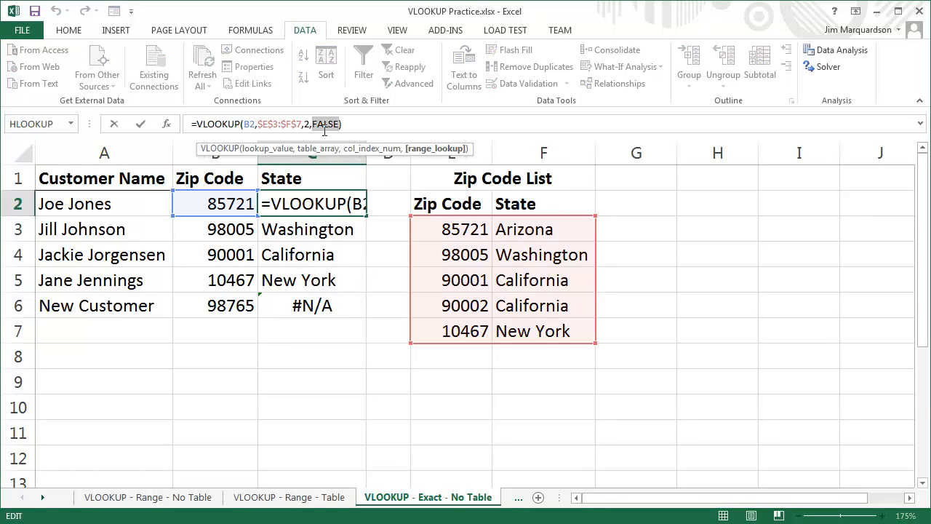
pyautogui.write('true')
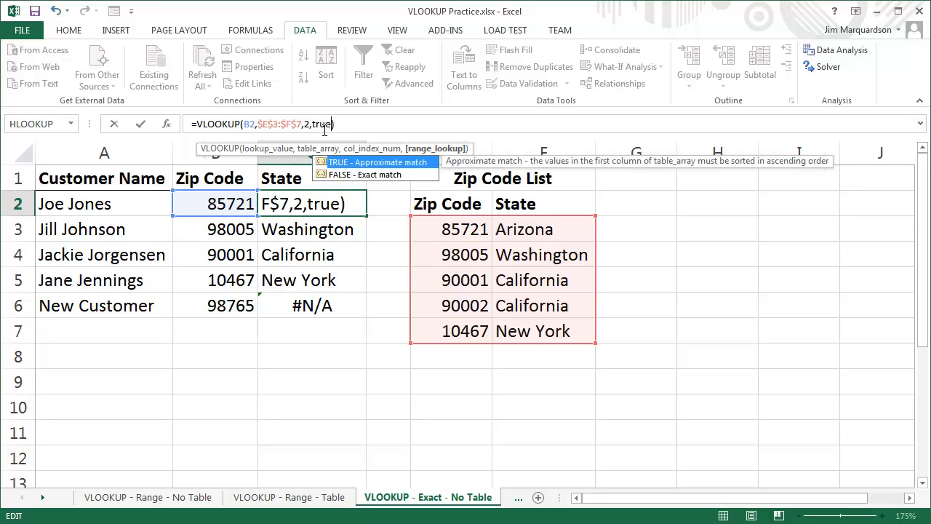
pyautogui.press('Return')
pyautogui.press('Up')
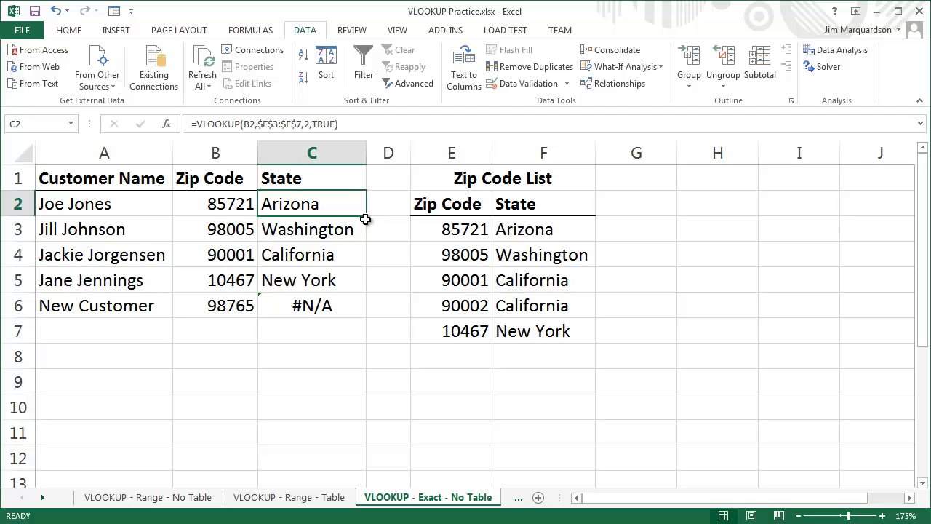
pyautogui.moveTo(365, 218); pyautogui.dragTo(356, 318)
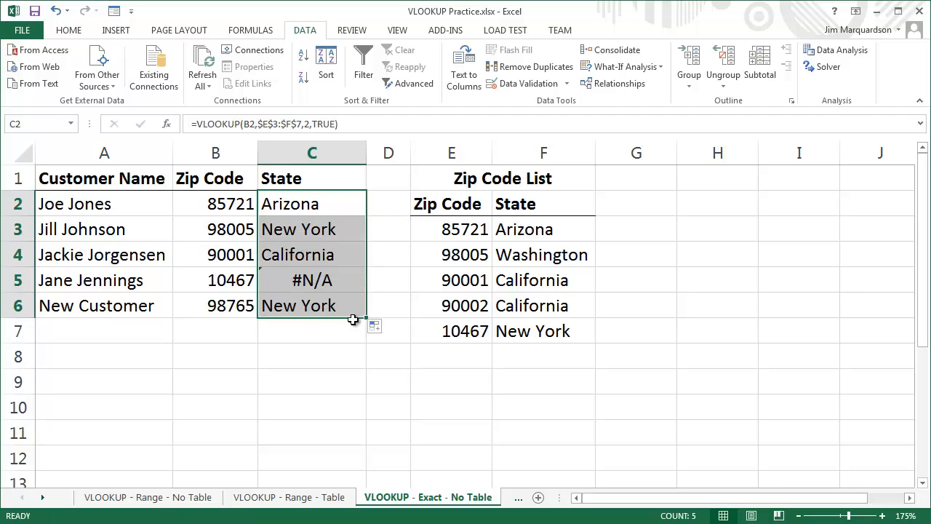
pyautogui.click(321, 350)
# Step: Compare the approximate-match states in C5 and C6 with their zip codes and the Zip Code List
pyautogui.click(316, 308)
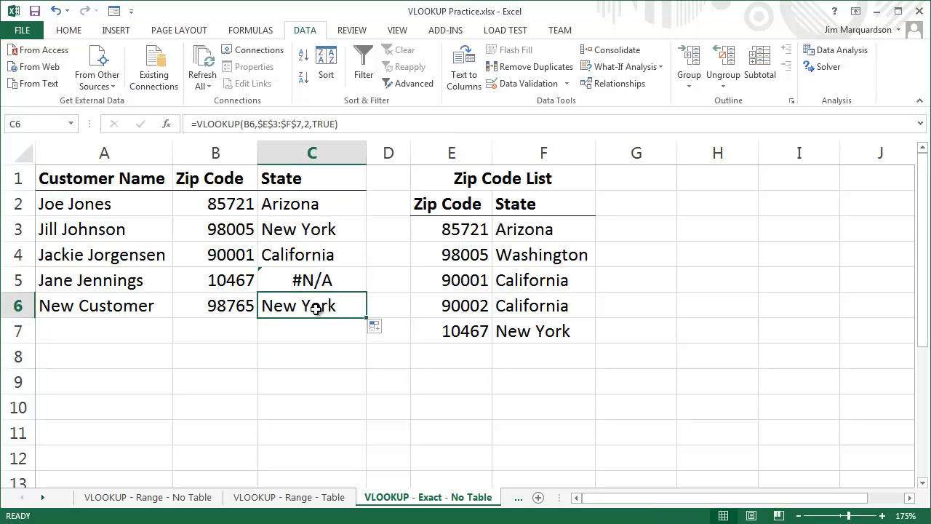
pyautogui.click(212, 311)
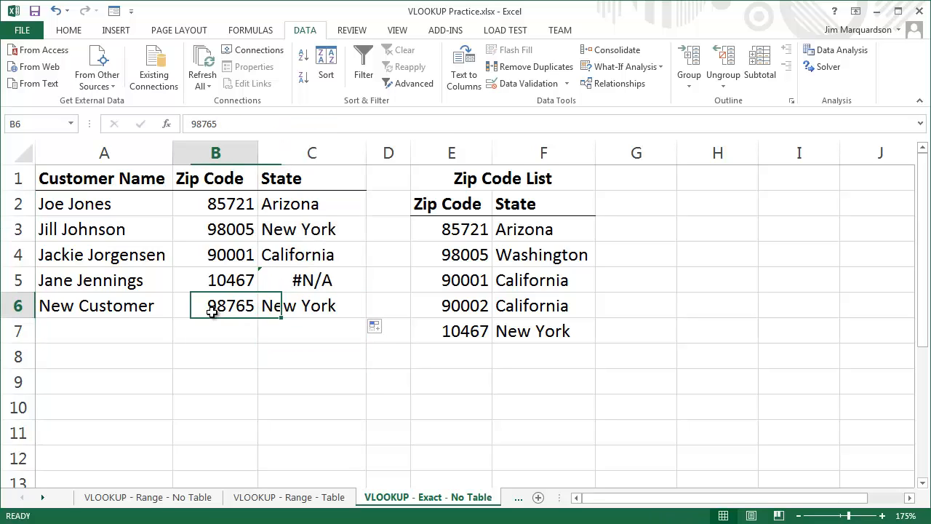
pyautogui.click(294, 308)
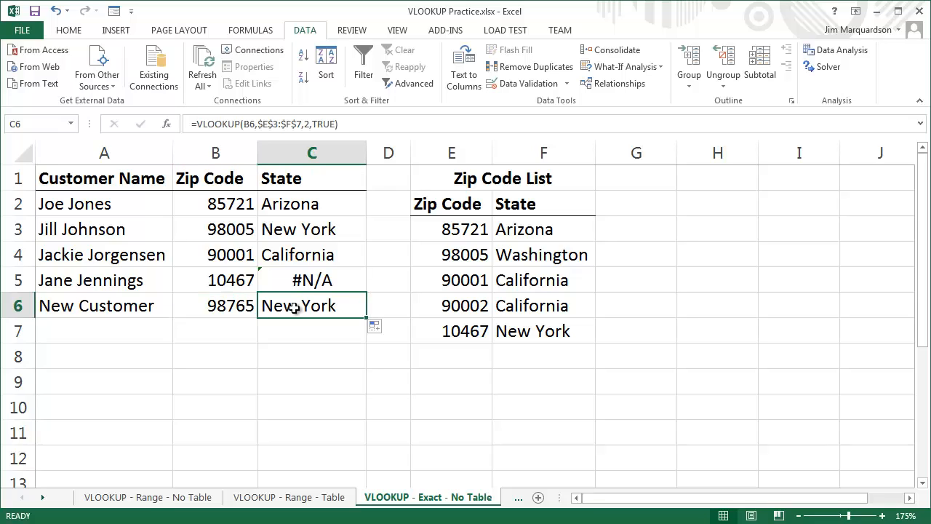
pyautogui.click(216, 304)
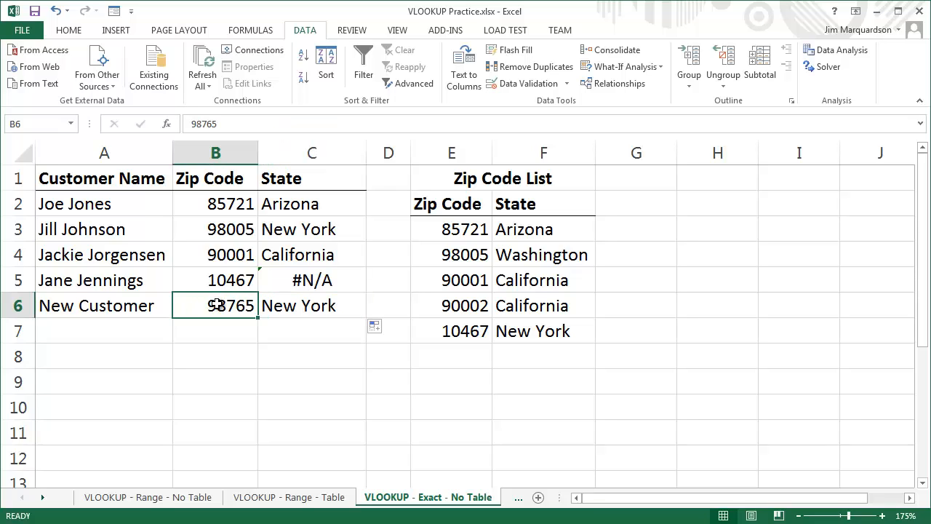
pyautogui.click(138, 283)
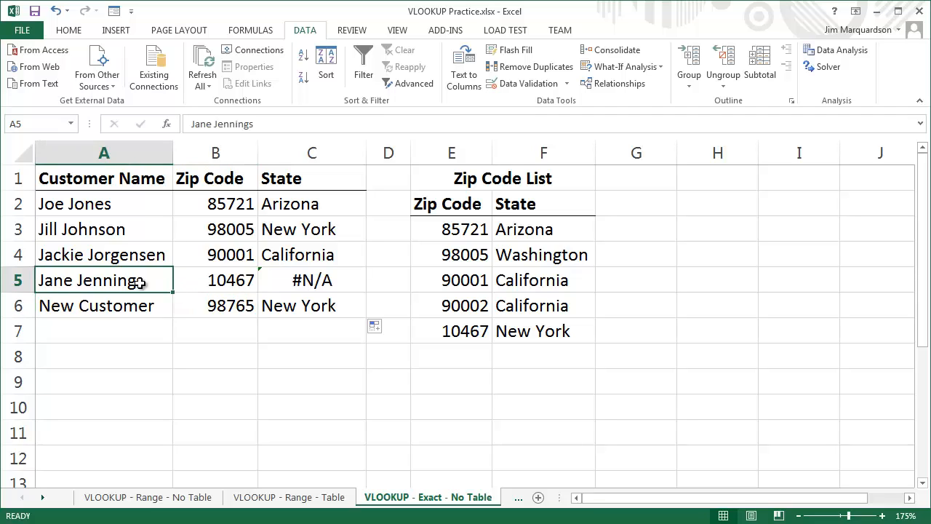
pyautogui.click(218, 283)
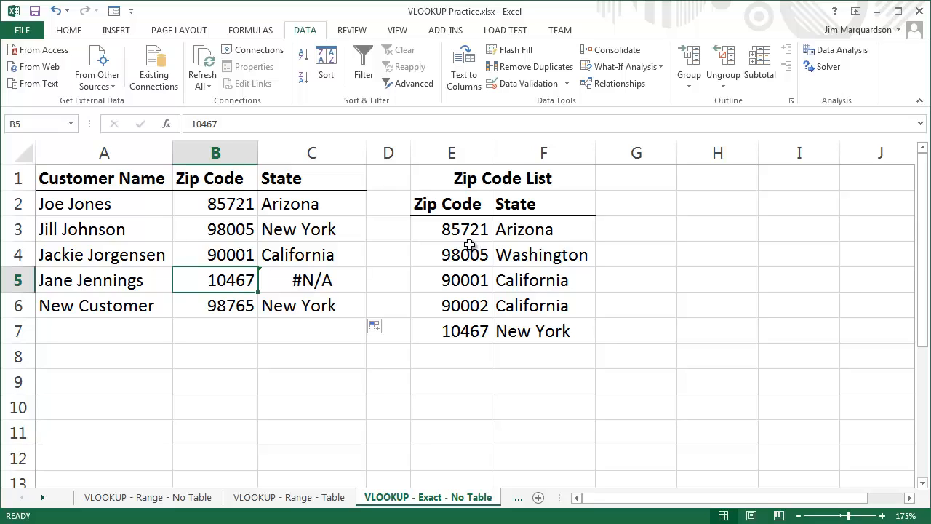
pyautogui.click(318, 284)
pyautogui.moveTo(226, 308); pyautogui.dragTo(267, 312)
pyautogui.click(267, 311)
# Step: Set the match argument of the C2 VLOOKUP to FALSE and fill the formula down to C6
pyautogui.click(293, 209)
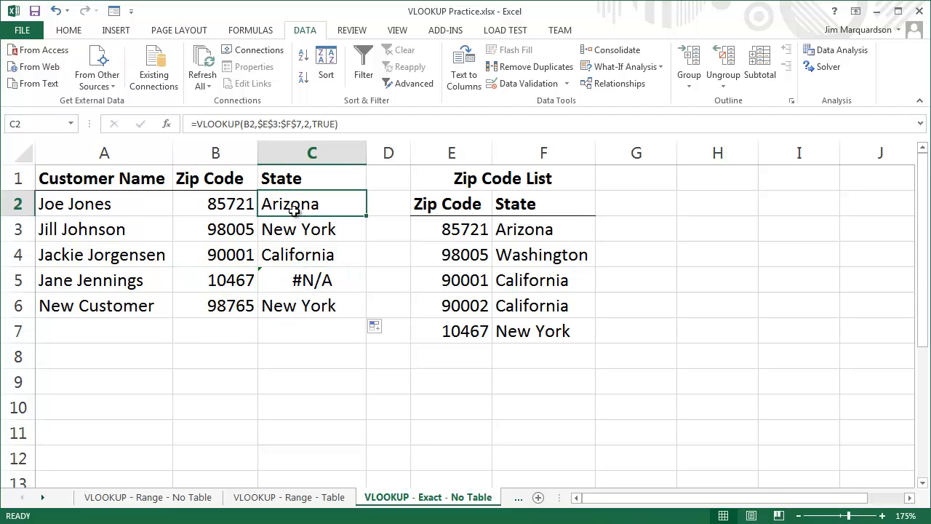
pyautogui.doubleClick(325, 124)
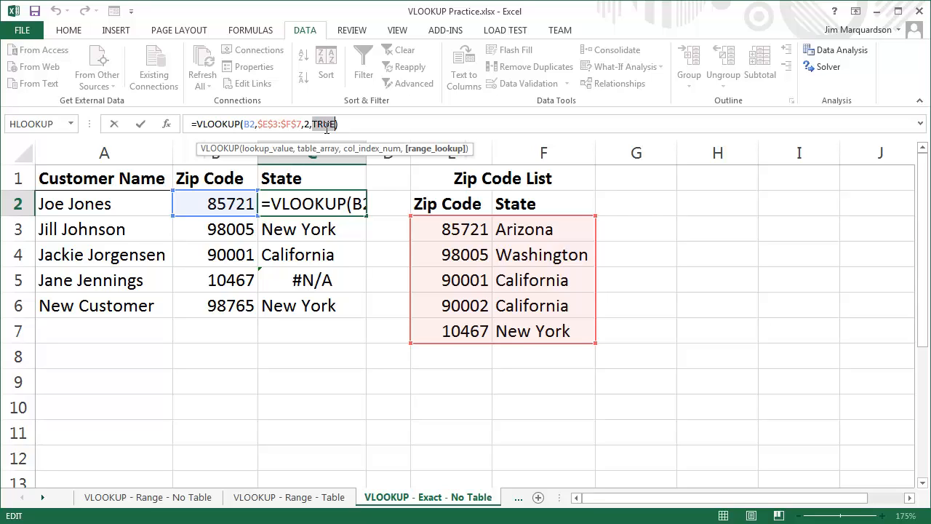
pyautogui.write('false')
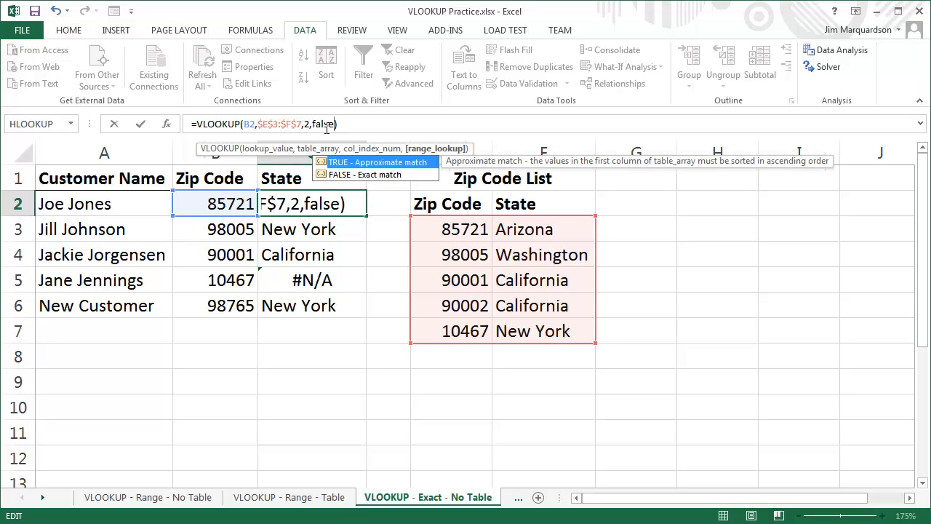
pyautogui.press('Return')
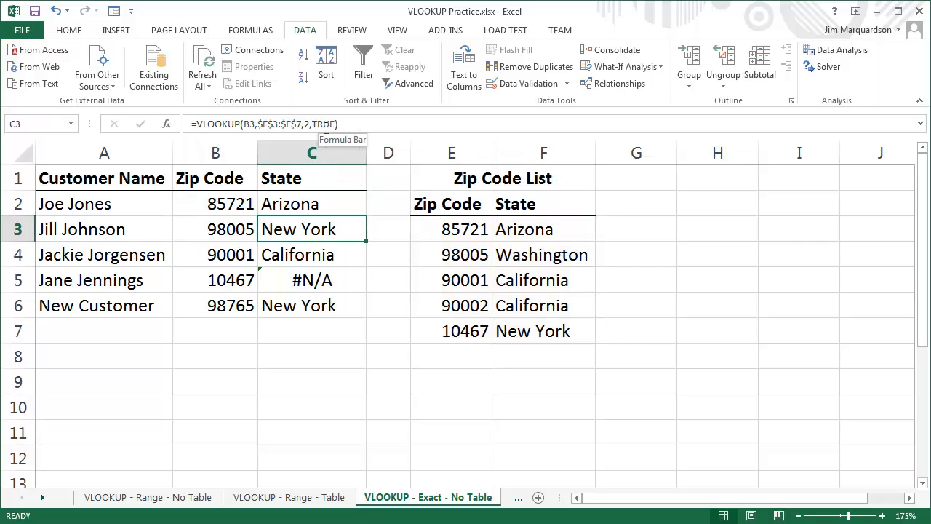
pyautogui.click(322, 195)
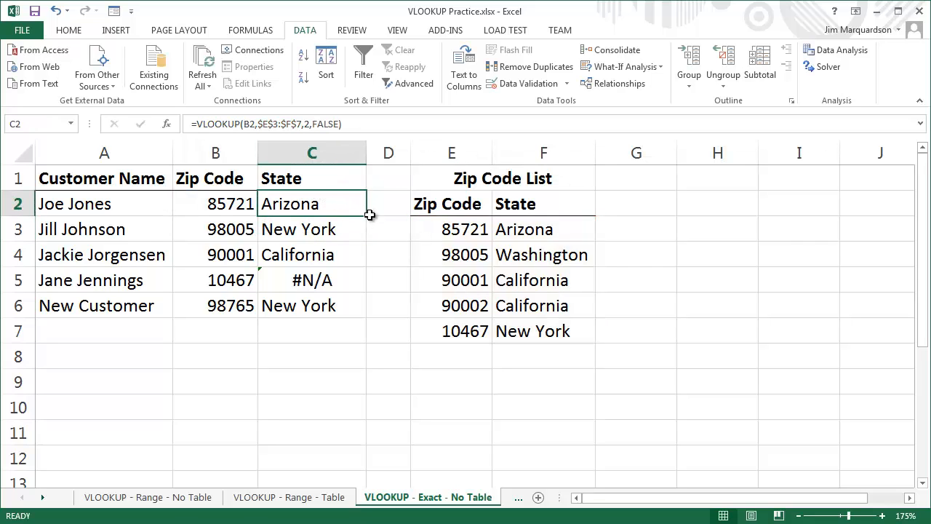
pyautogui.moveTo(367, 219); pyautogui.dragTo(356, 312)
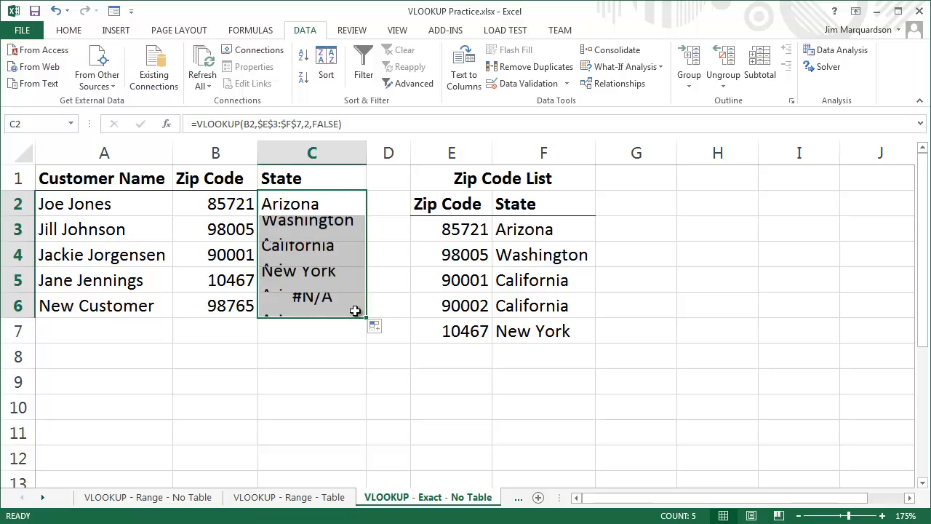
pyautogui.click(315, 337)
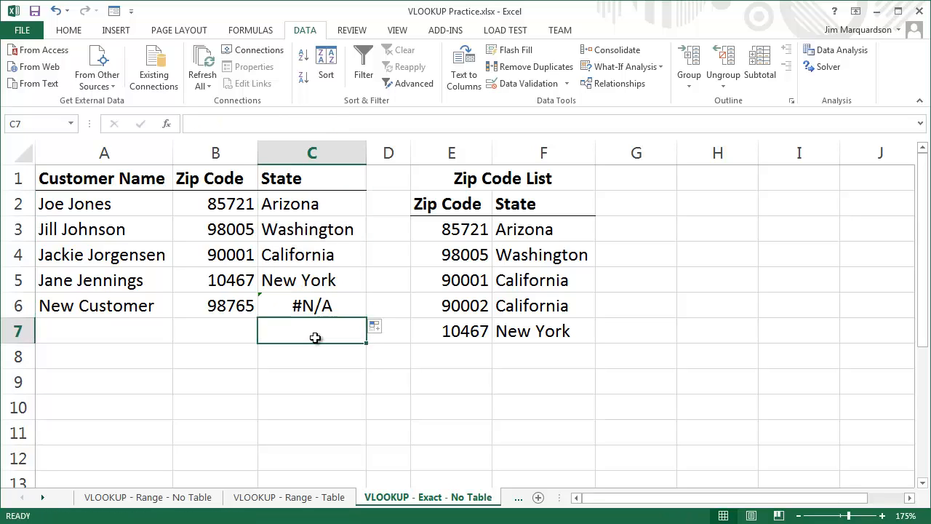
# Step: Add zip code 98765 with the state "New City" to the Zip Code List in E8:F8
pyautogui.click(461, 349)
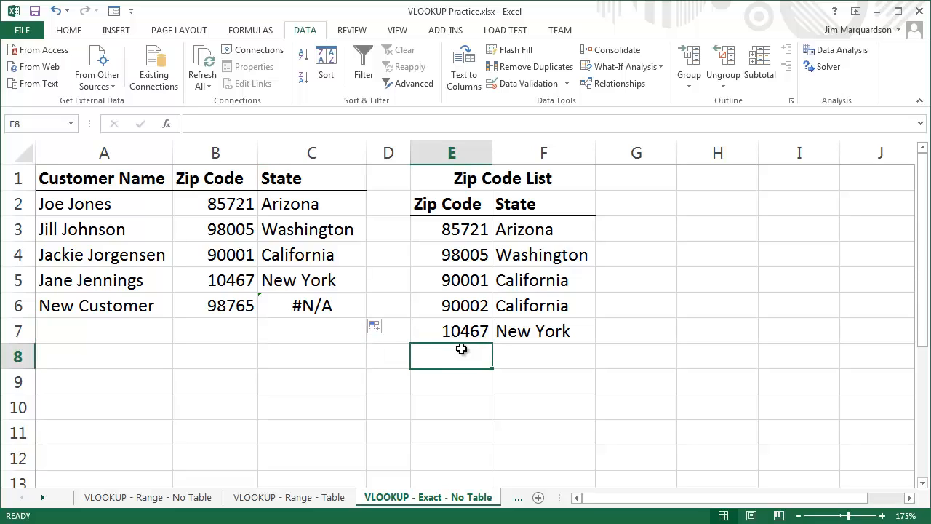
pyautogui.write('98765')
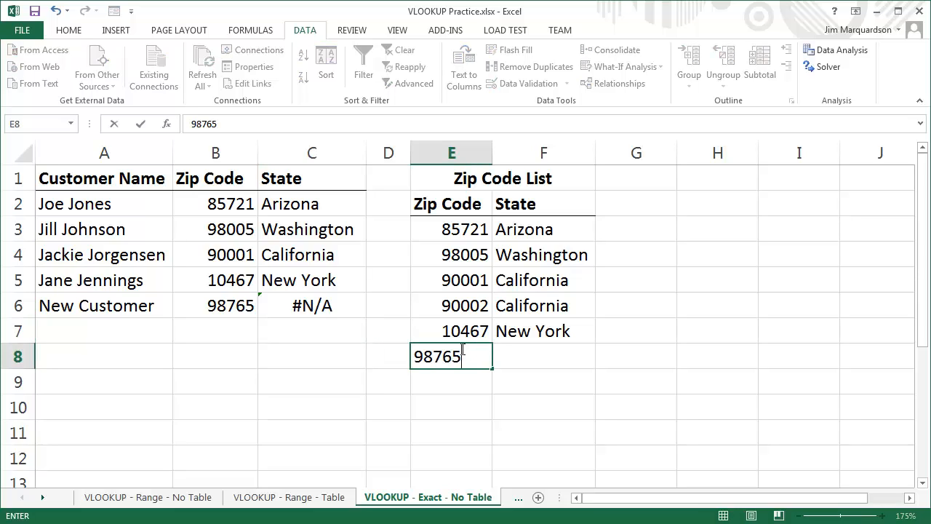
pyautogui.press('Tab')
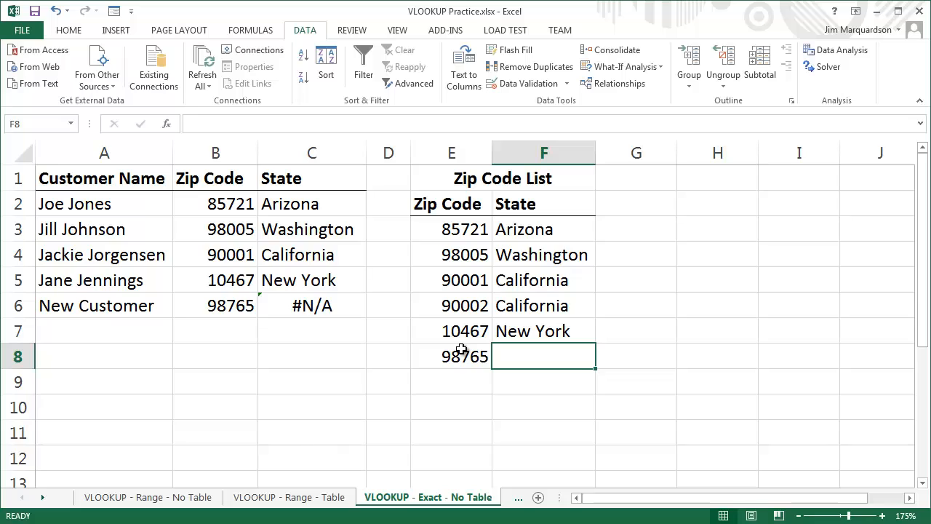
pyautogui.write('New ')
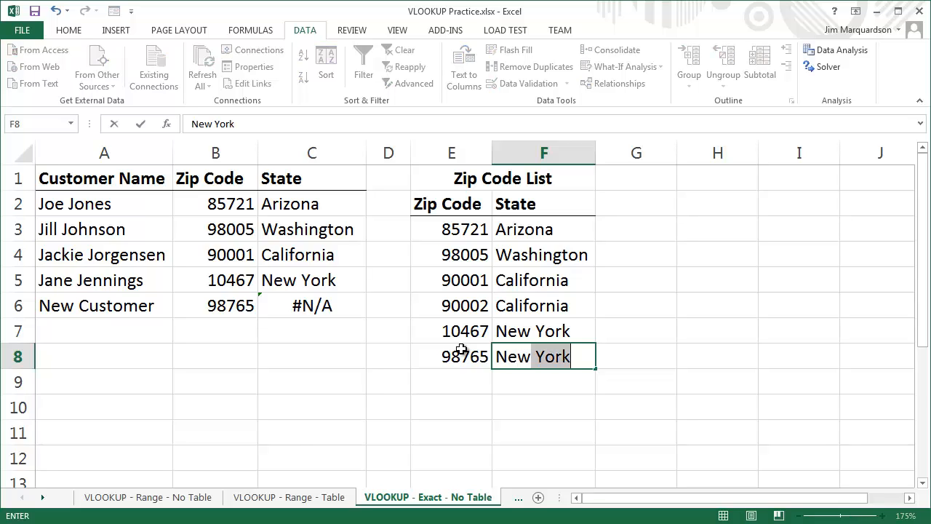
pyautogui.write('City')
pyautogui.press('Return')
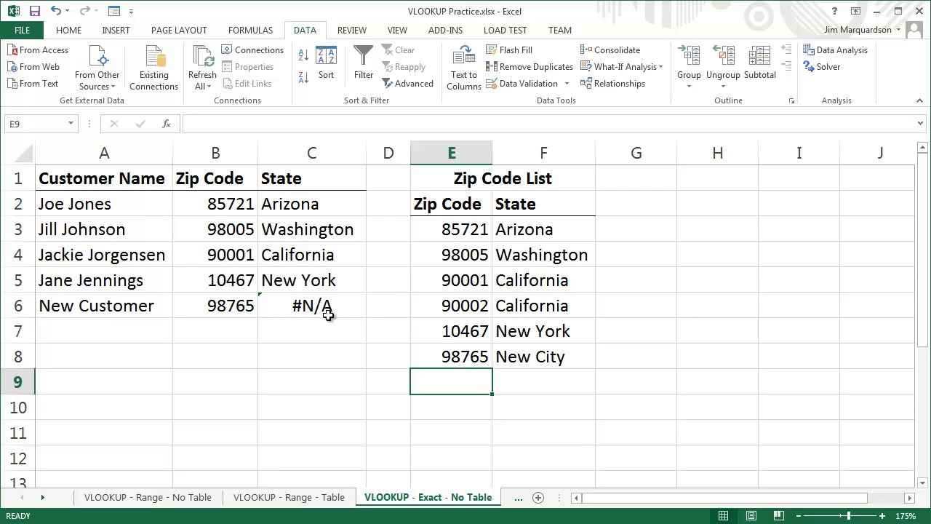
# Step: Extend the C2 VLOOKUP's table range to $E$3:$F$8, fill the formula down to C6 and check C6
pyautogui.click(311, 213)
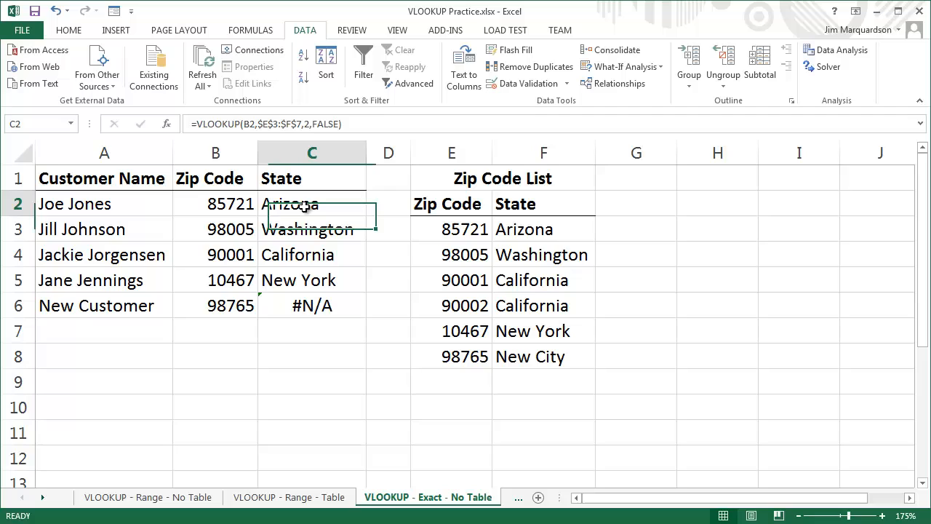
pyautogui.click(291, 125)
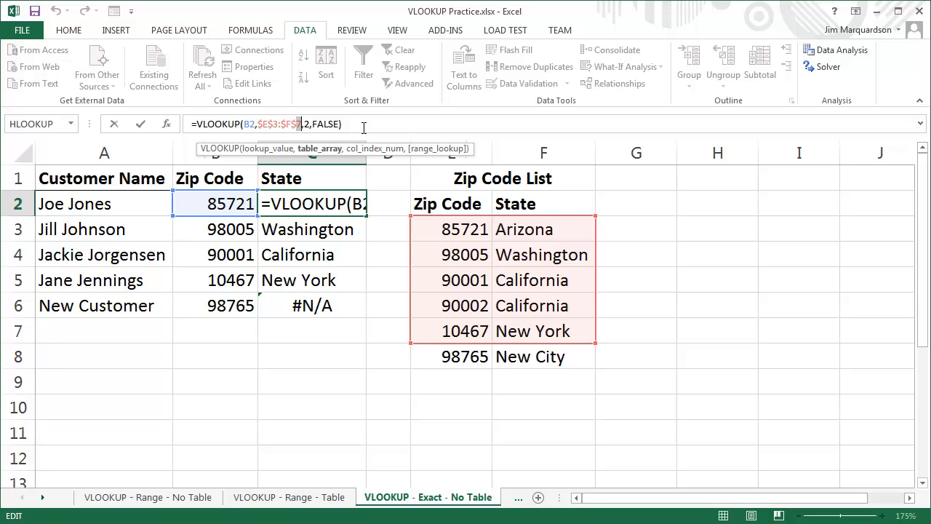
pyautogui.write('8')
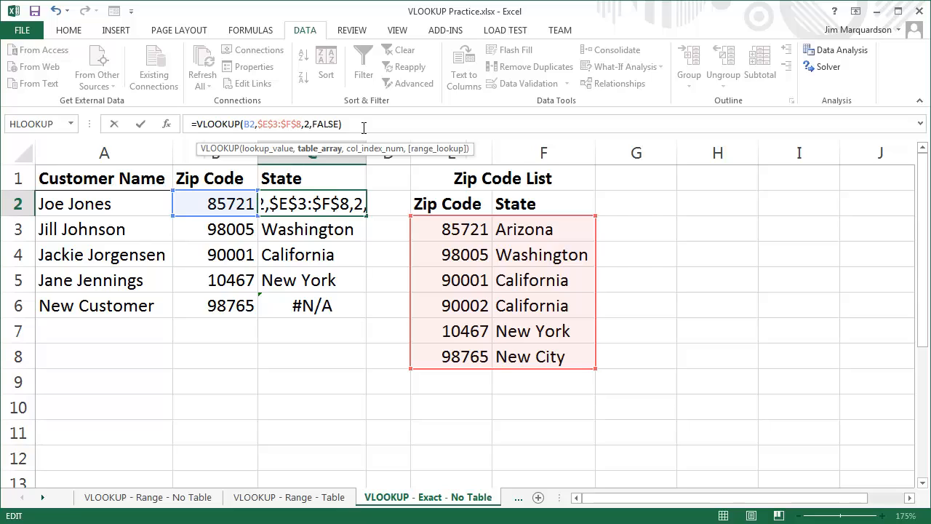
pyautogui.press('Return')
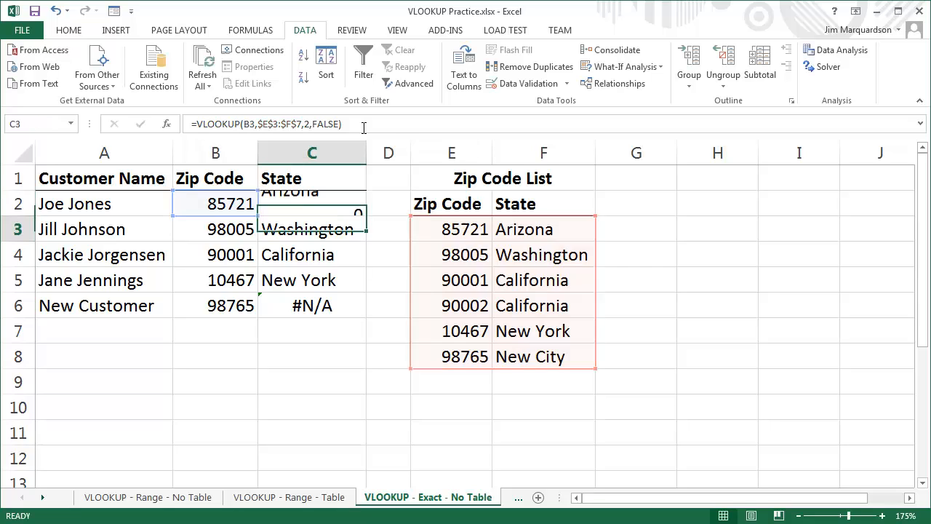
pyautogui.press('Up')
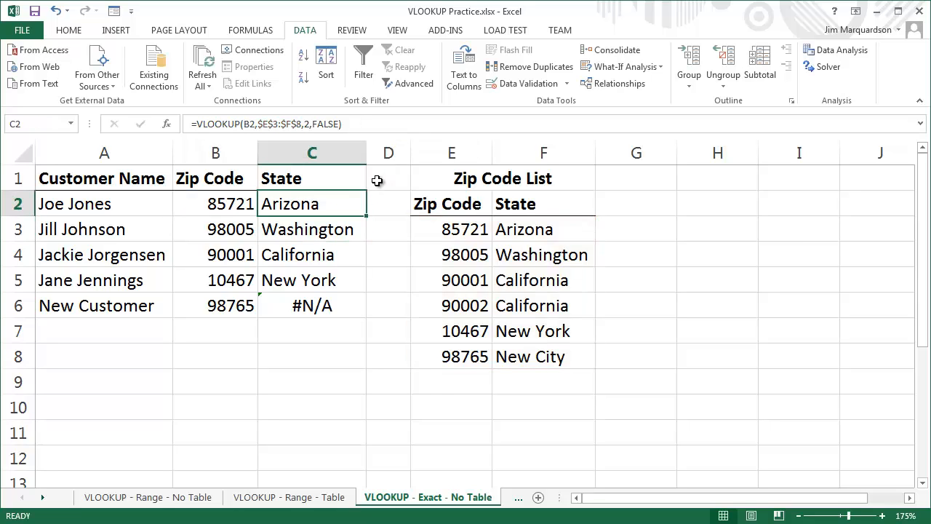
pyautogui.doubleClick(368, 217)
pyautogui.click(318, 352)
pyautogui.click(278, 307)
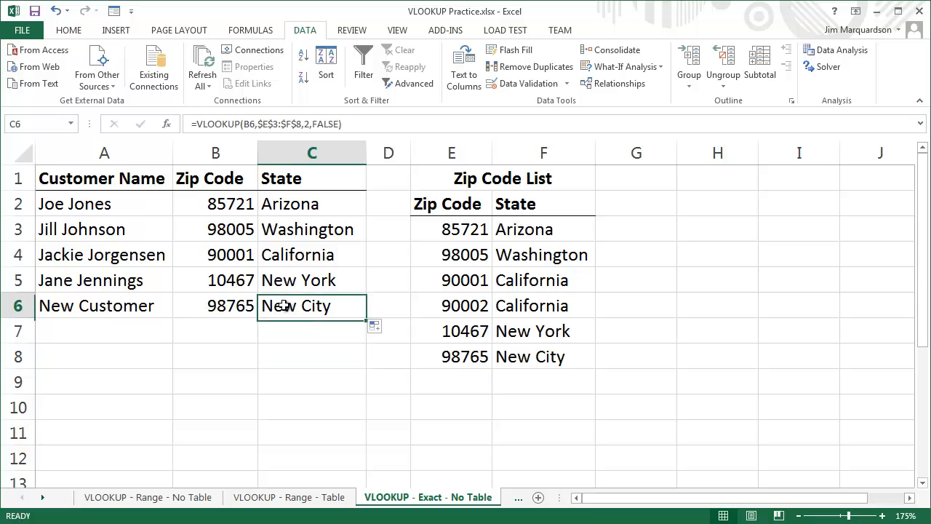
# Step: Switch from the finished New Customer row to the "VLOOKUP - Exact - Table" worksheet
pyautogui.moveTo(149, 301); pyautogui.dragTo(283, 301)
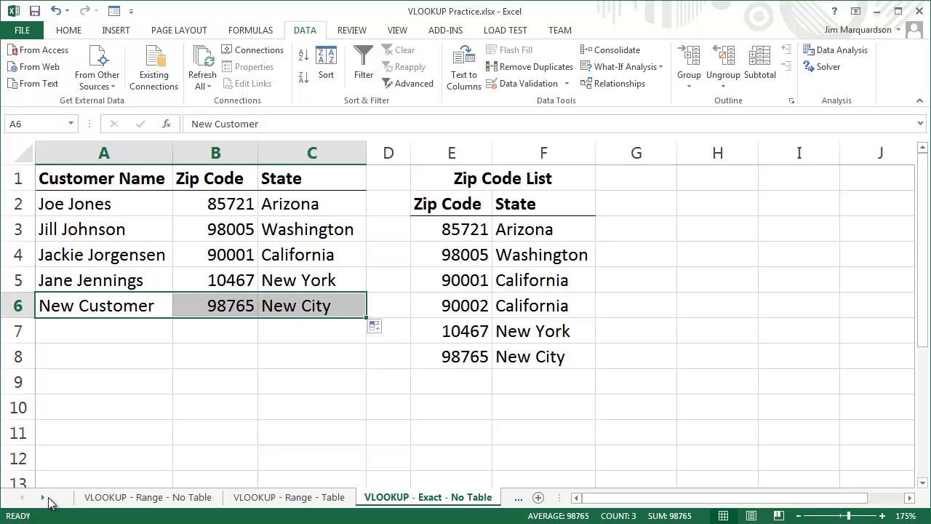
pyautogui.click(45, 498)
pyautogui.click(386, 501)
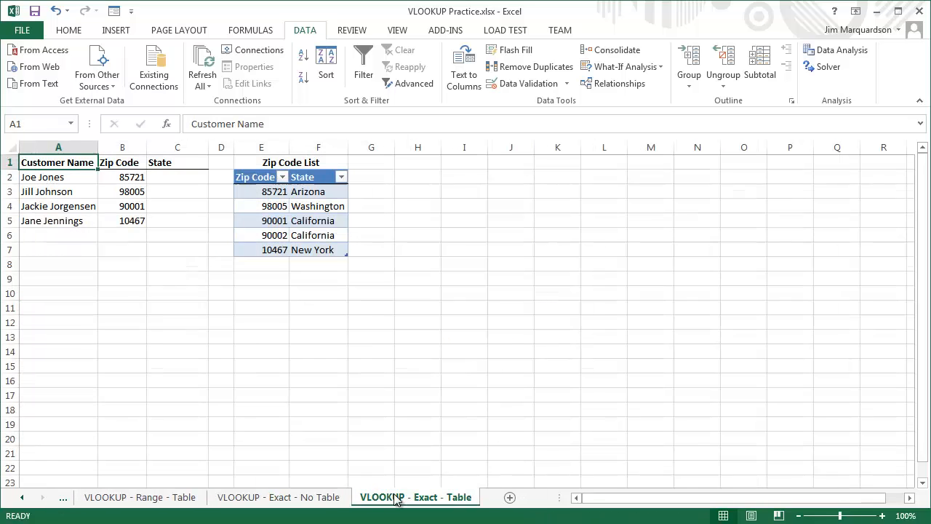
pyautogui.click(202, 327)
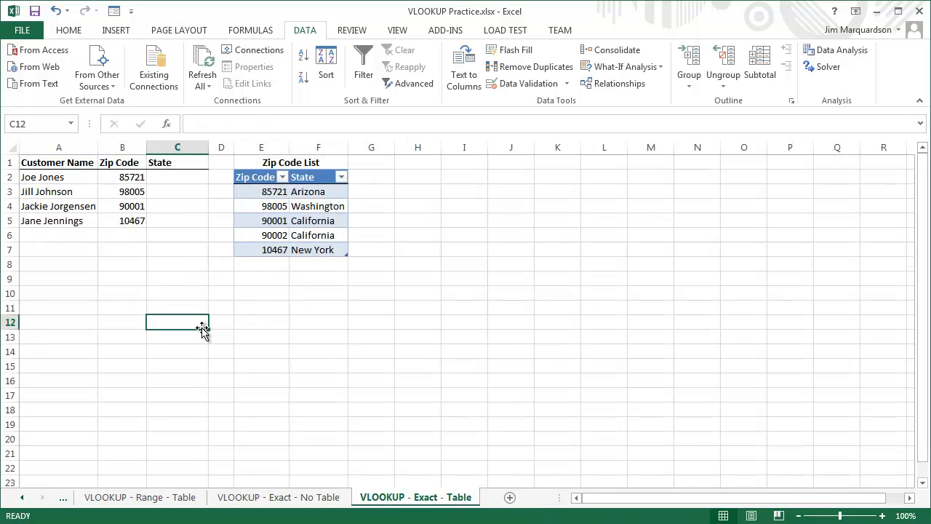
pyautogui.keyDown('ctrl'); pyautogui.scroll(6, 201, 328); pyautogui.keyUp('ctrl')
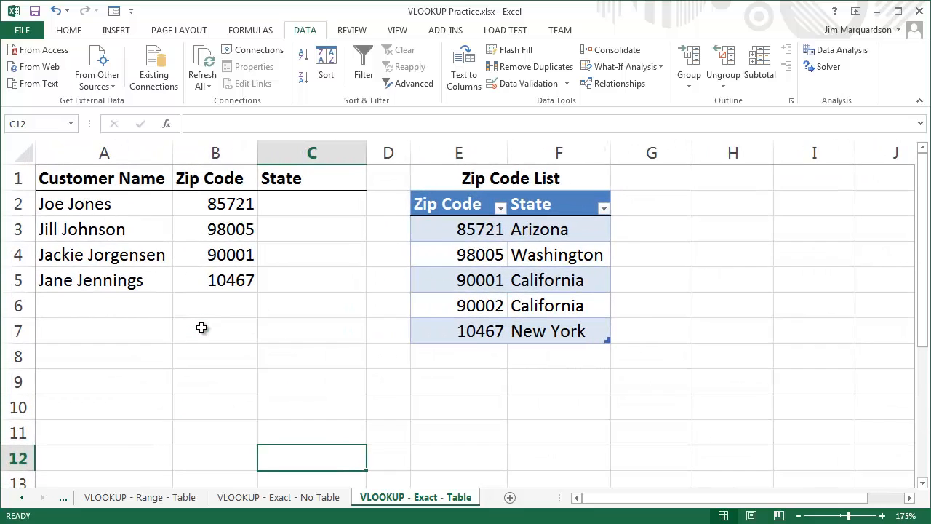
pyautogui.scroll(1, 201, 327)
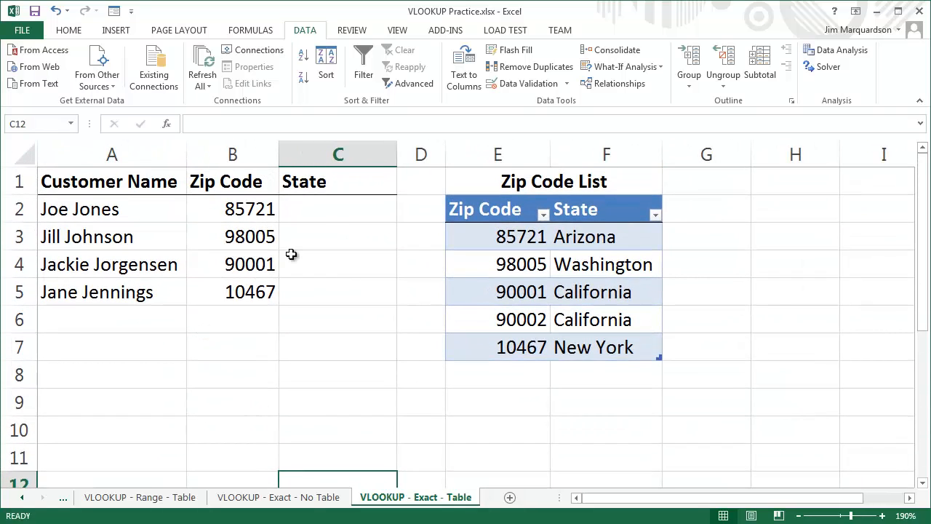
# Step: Begin a VLOOKUP formula in C2 with B2 as the lookup value and the whole Zip Code List table (Table3) as the table array
pyautogui.click(325, 205)
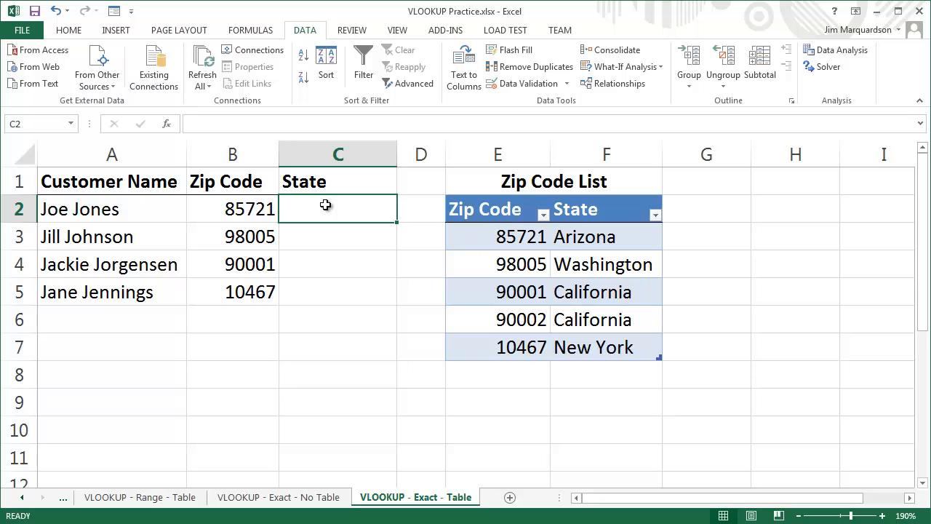
pyautogui.write('=')
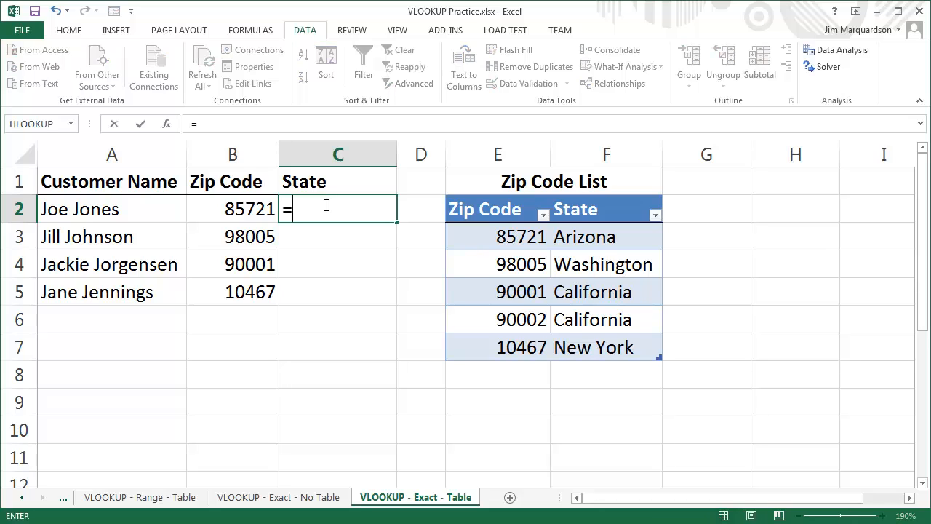
pyautogui.write('vl')
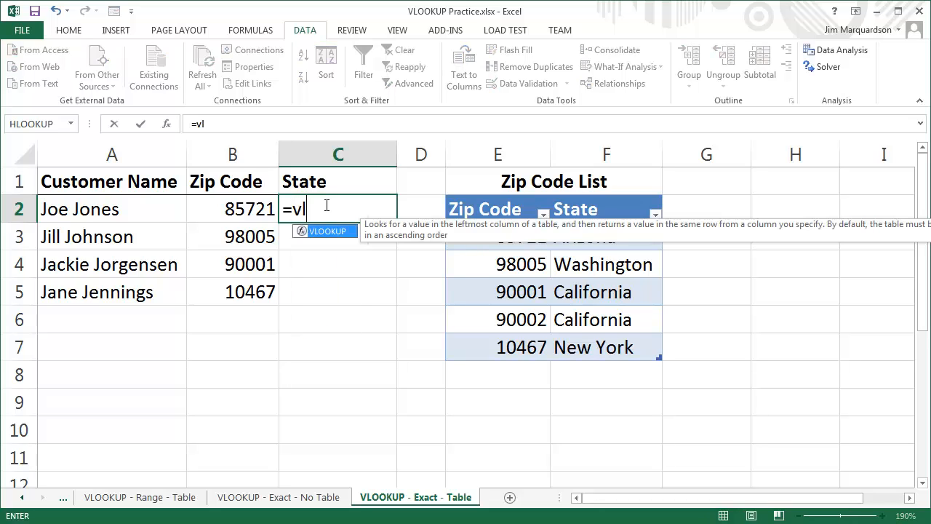
pyautogui.press('Tab')
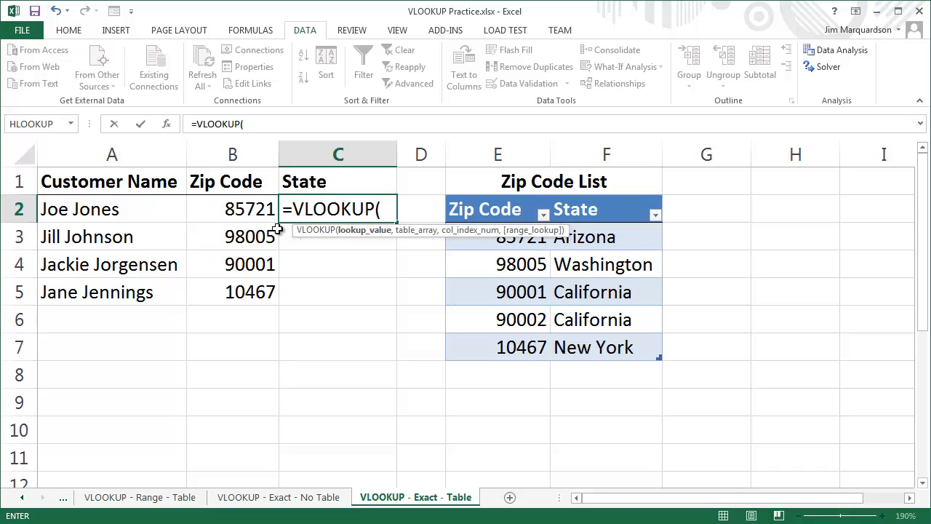
pyautogui.click(216, 209)
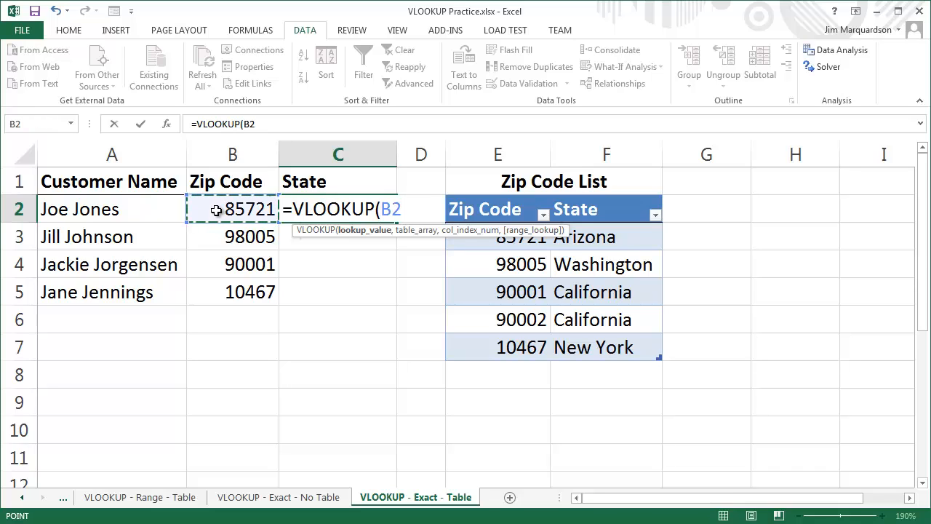
pyautogui.write(',')
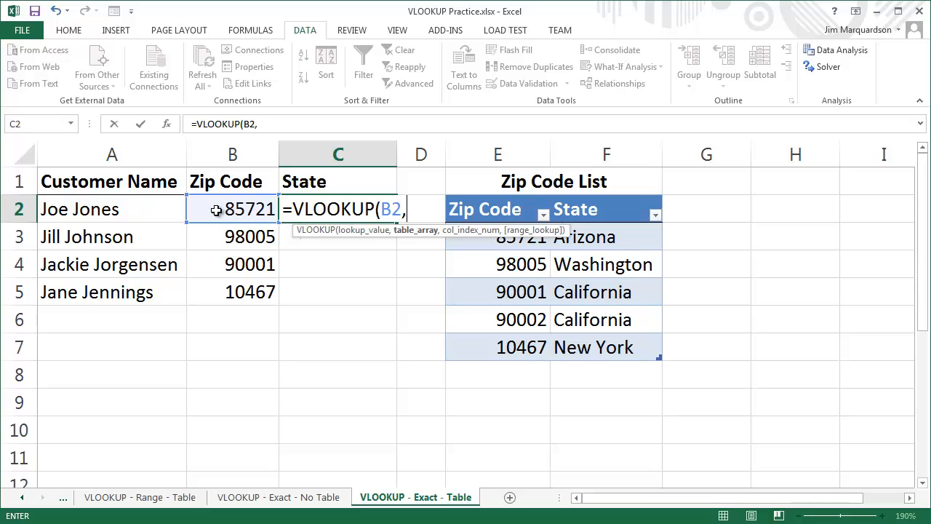
pyautogui.click(578, 343)
pyautogui.moveTo(579, 344); pyautogui.dragTo(516, 243)
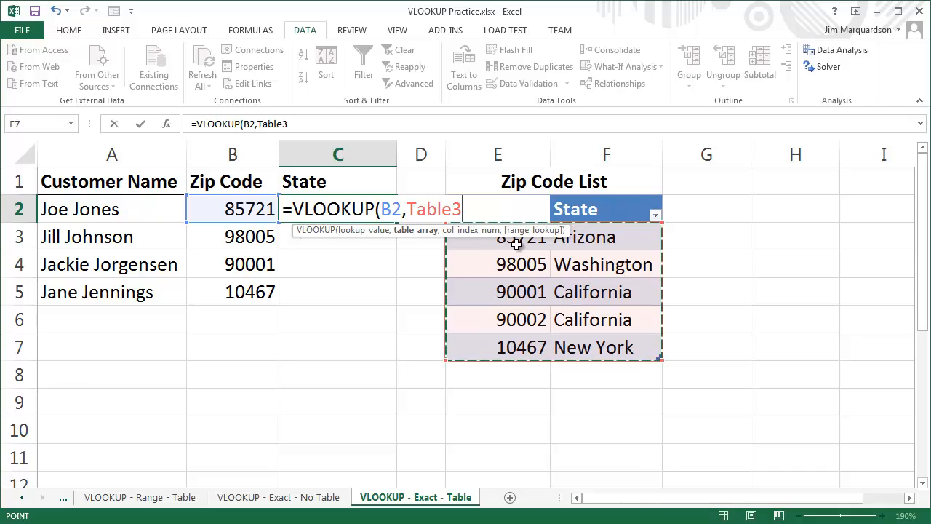
# Step: Complete the C2 VLOOKUP with column index 2 and FALSE for an exact match
pyautogui.write(',')
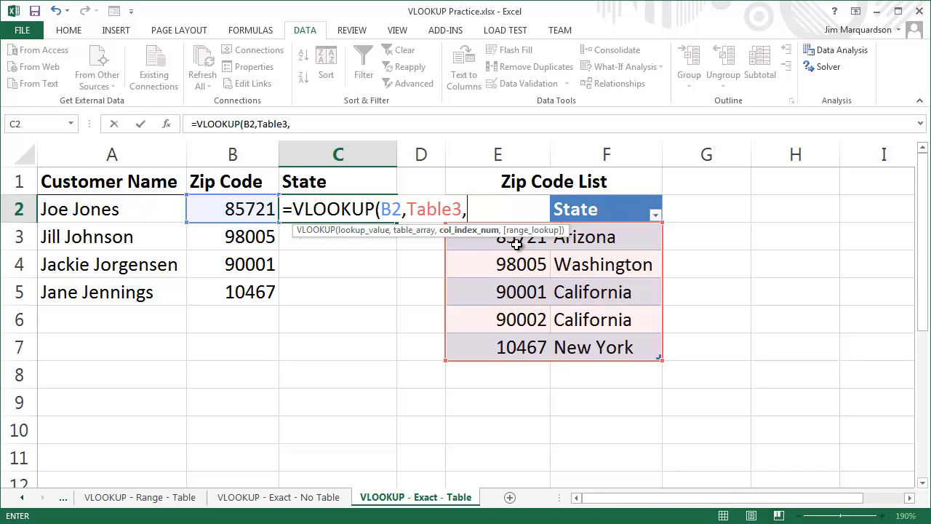
pyautogui.write('2,')
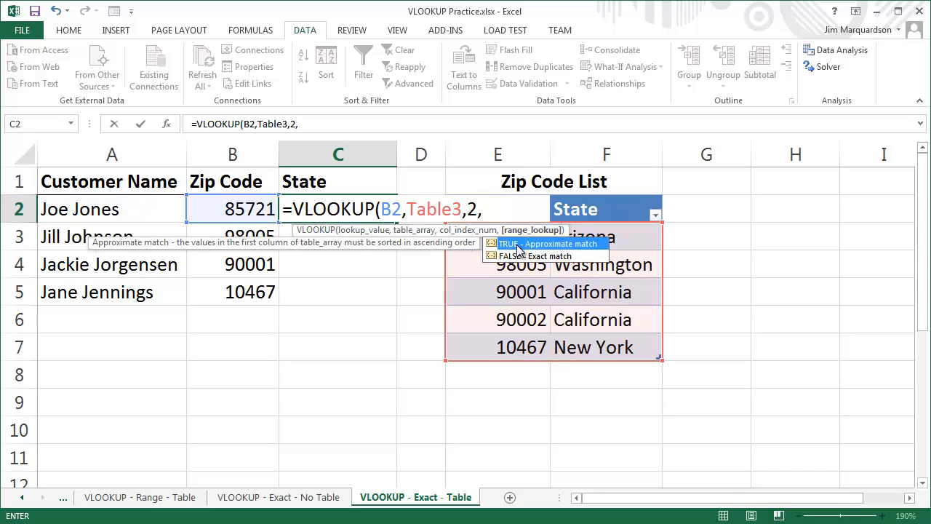
pyautogui.write('false')
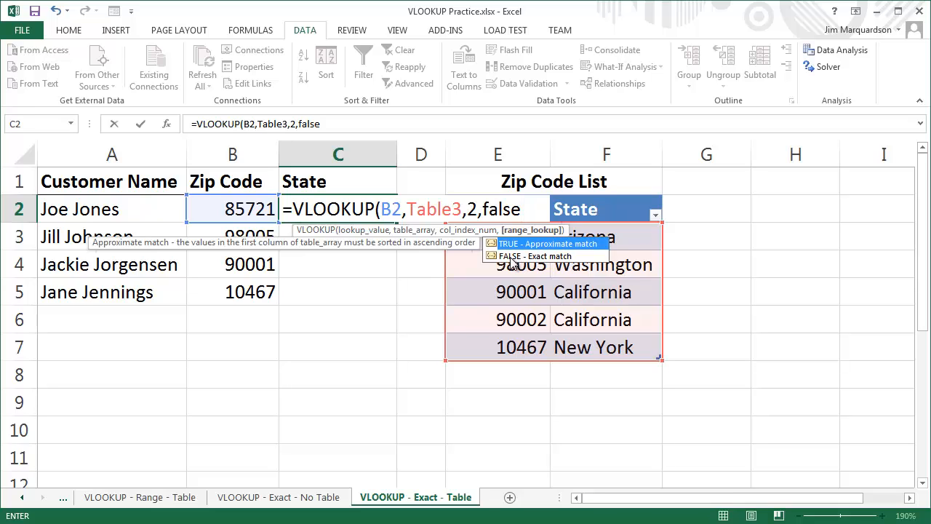
pyautogui.write(')')
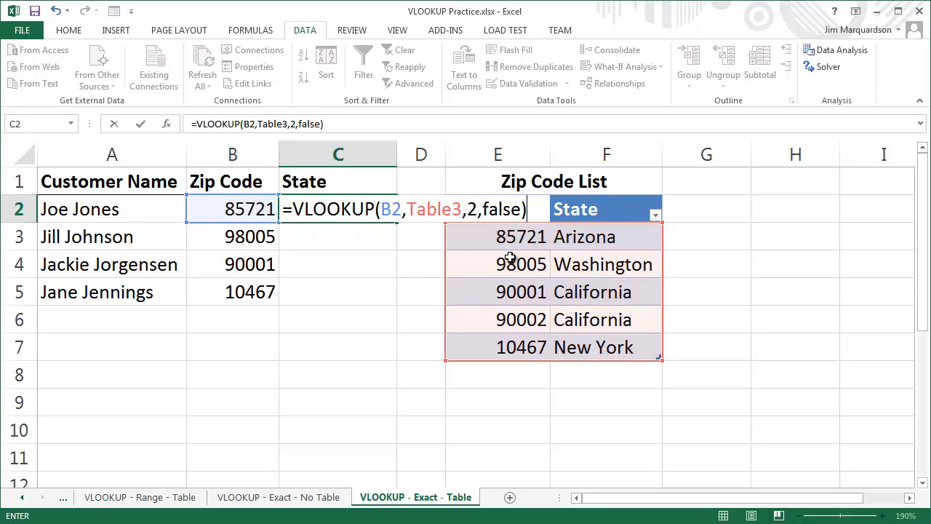
pyautogui.press('Return')
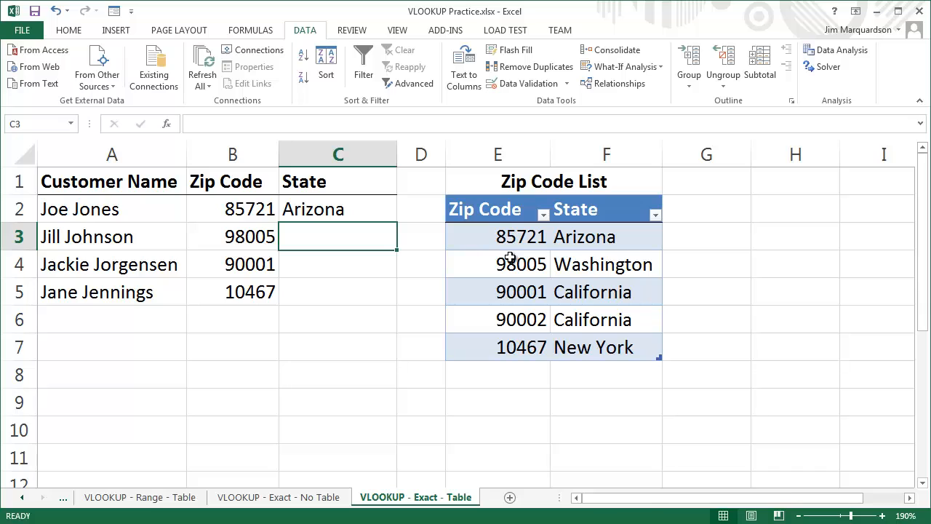
# Step: Fill the C2 VLOOKUP formula down to C5 for the remaining customers
pyautogui.click(375, 211)
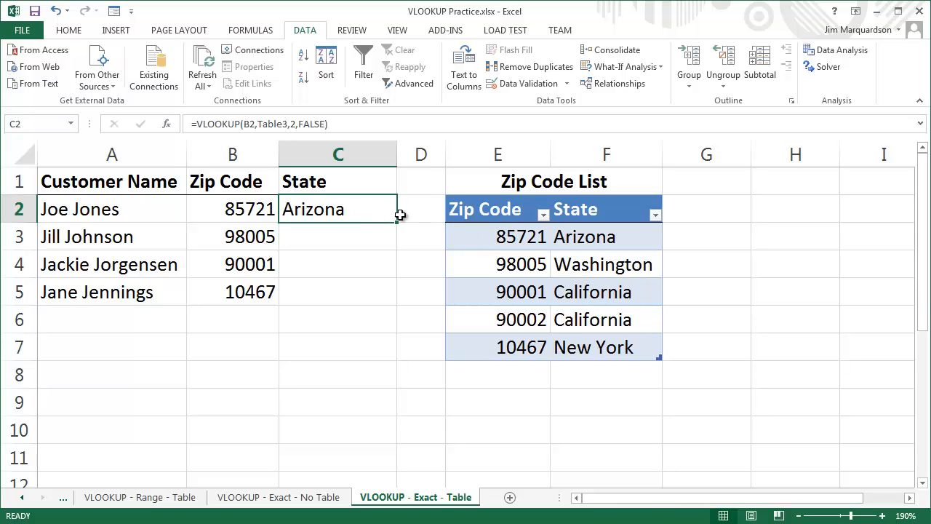
pyautogui.moveTo(399, 224); pyautogui.dragTo(376, 294)
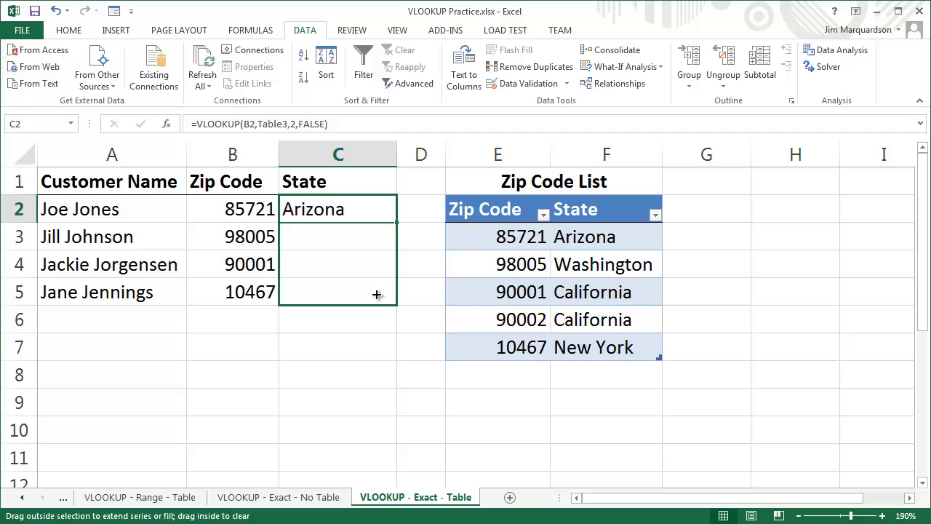
pyautogui.moveTo(377, 294)
pyautogui.mouseDown()
pyautogui.moveTo(387, 289)
pyautogui.moveTo(398, 222)
pyautogui.moveTo(385, 308)
pyautogui.mouseUp()
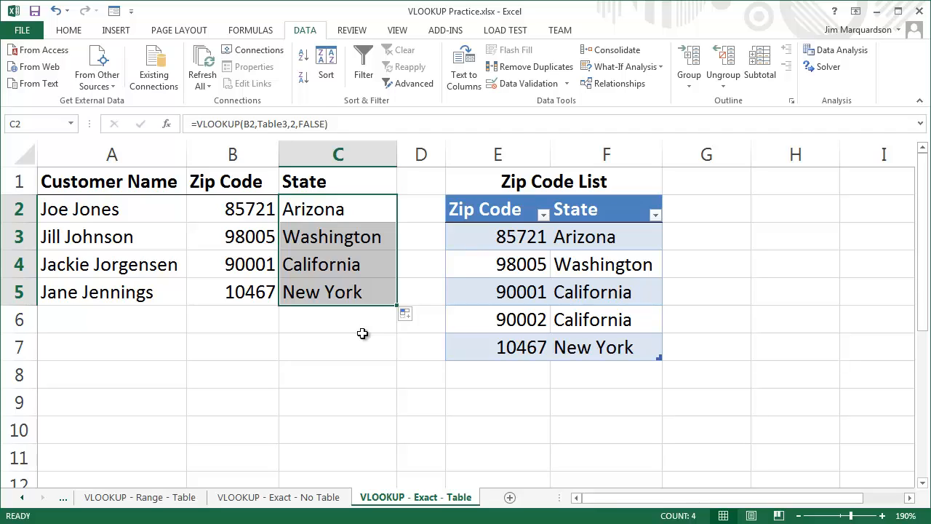
pyautogui.click(363, 335)
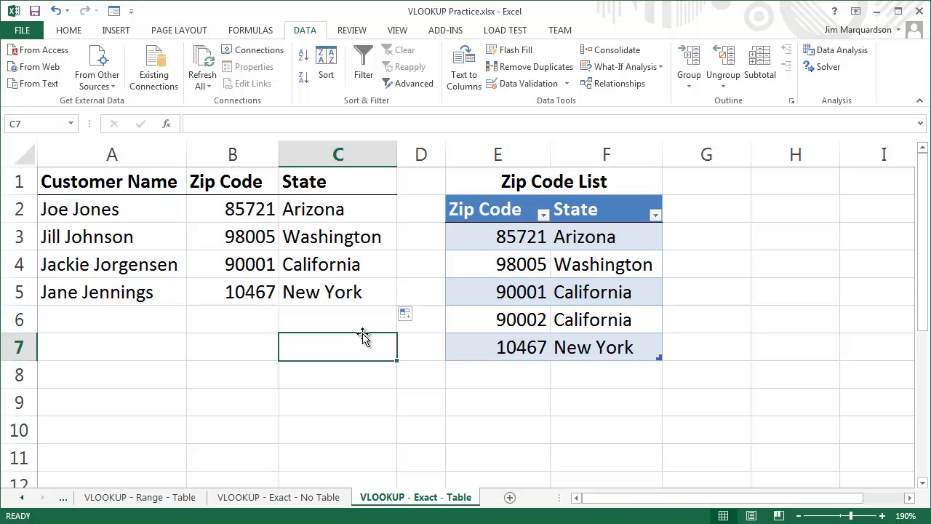
# Step: Return to the "VLOOKUP - Range - No Table" worksheet with the student grades
pyautogui.click(23, 498)
pyautogui.click(145, 499)
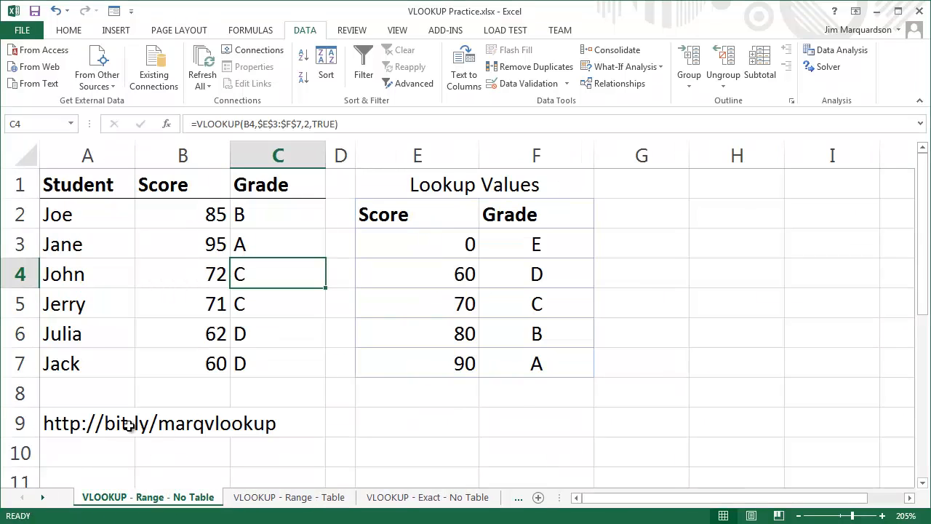